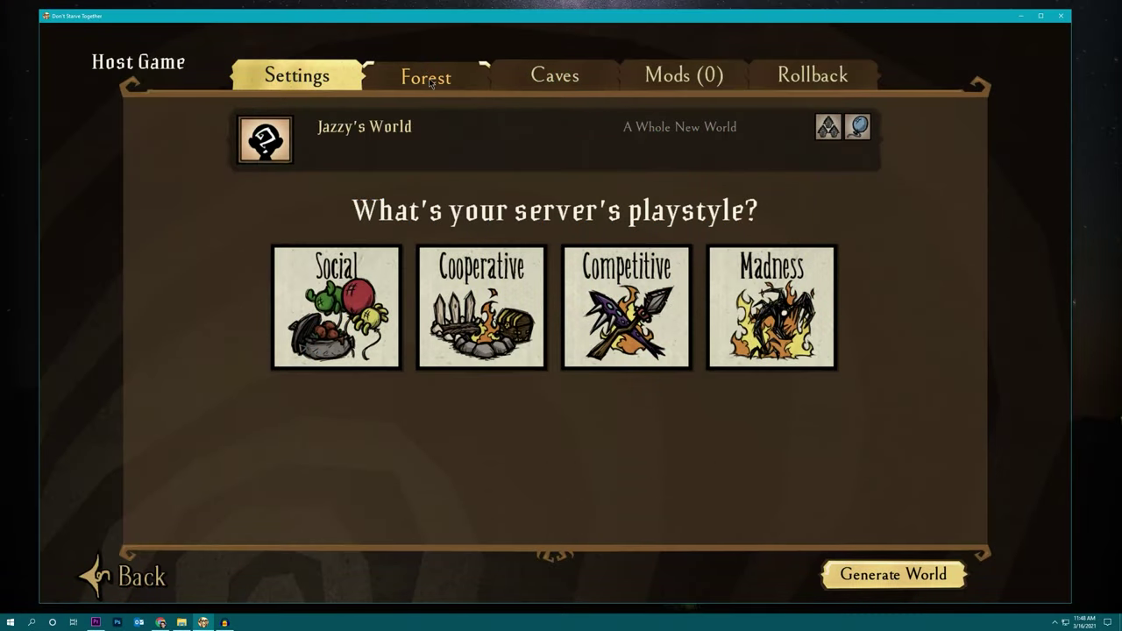
Step: Examine the customizable World Settings and World Generation options for the Forest world
click(429, 79)
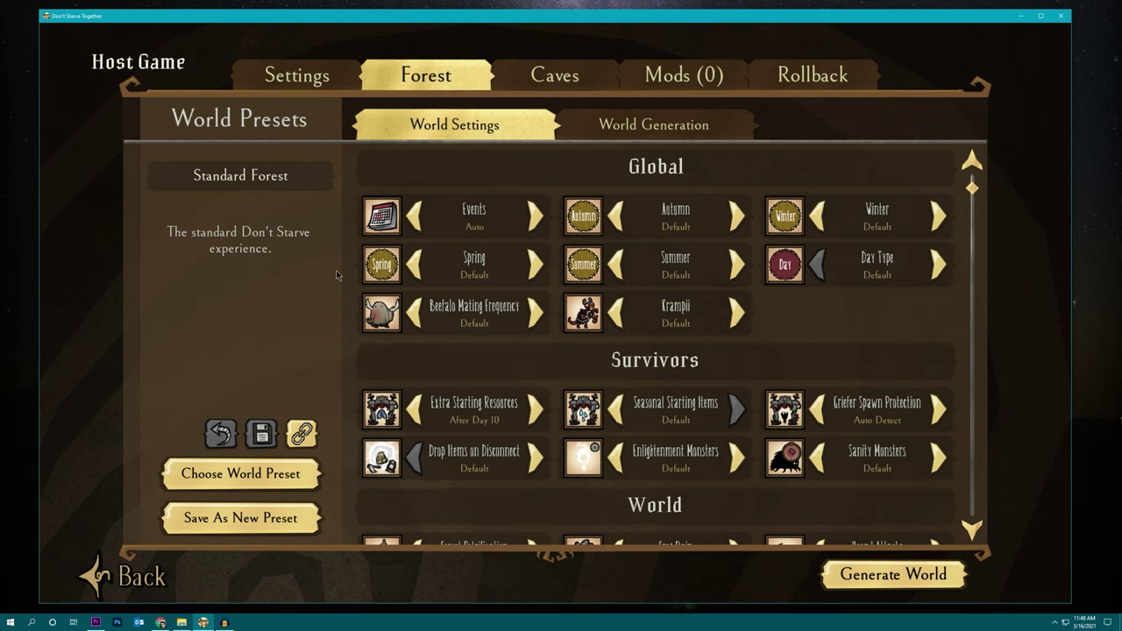
scroll(962, 318, down, 5)
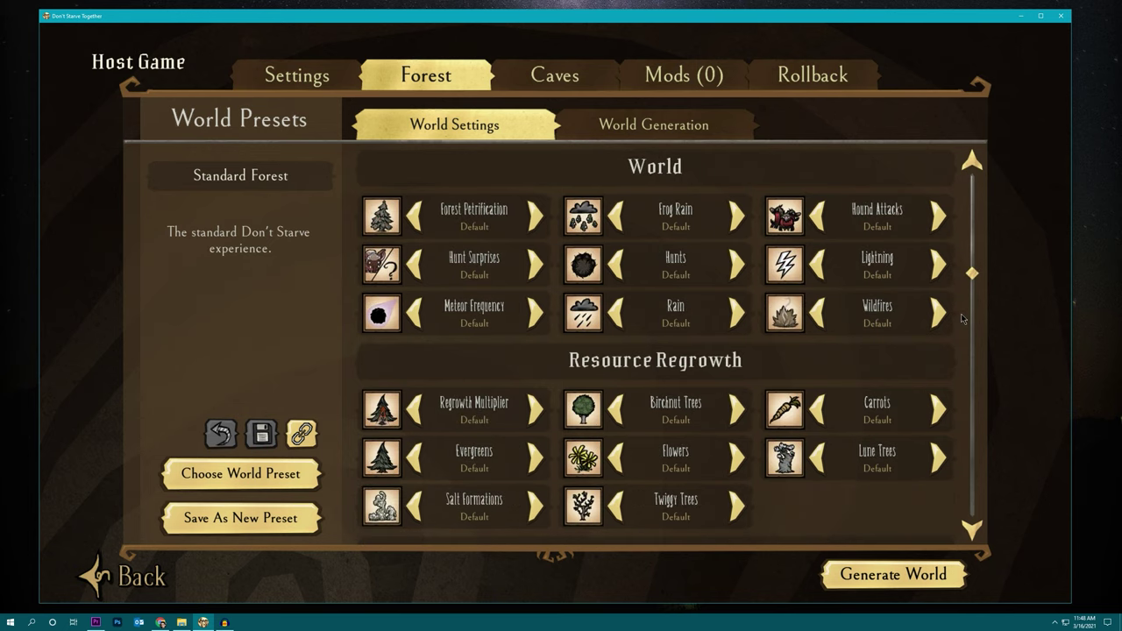
scroll(961, 319, down, 7)
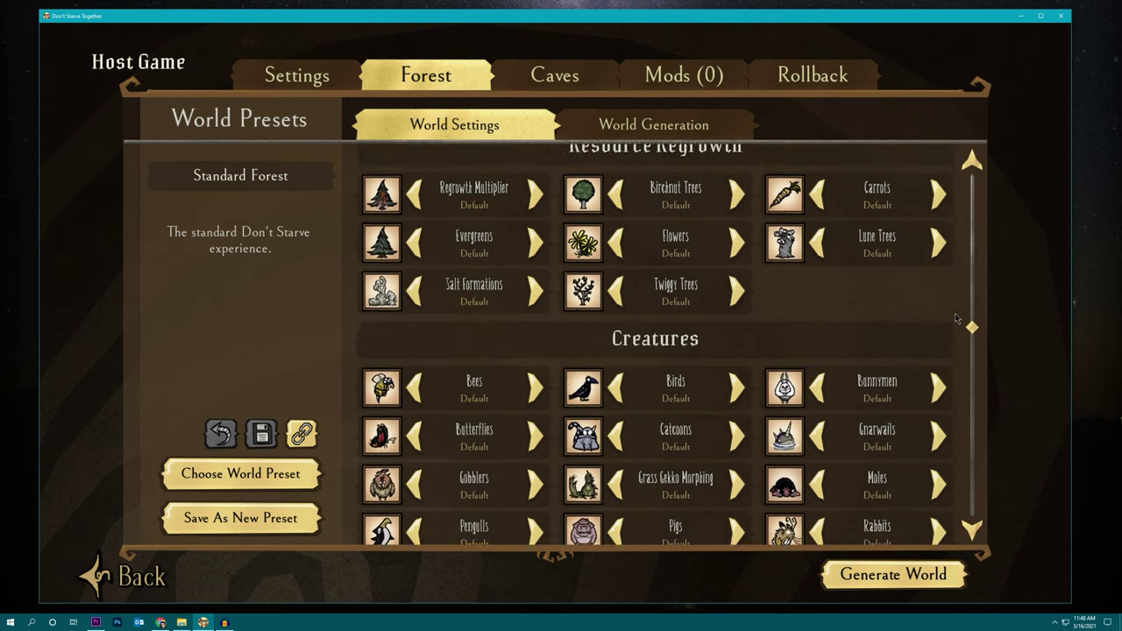
scroll(955, 318, down, 6)
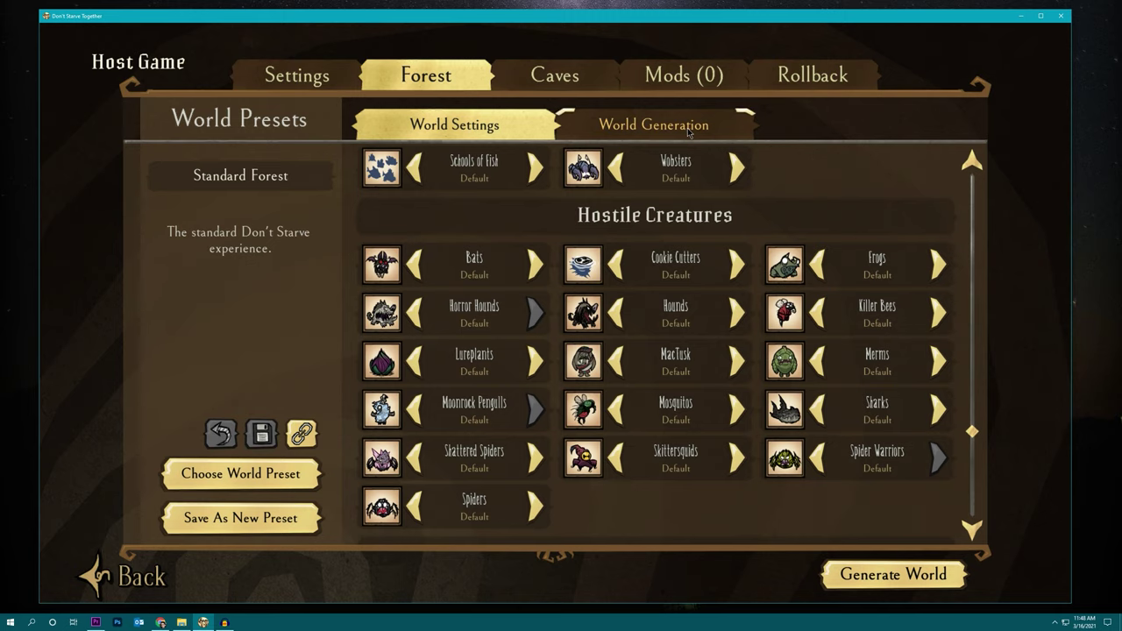
click(613, 124)
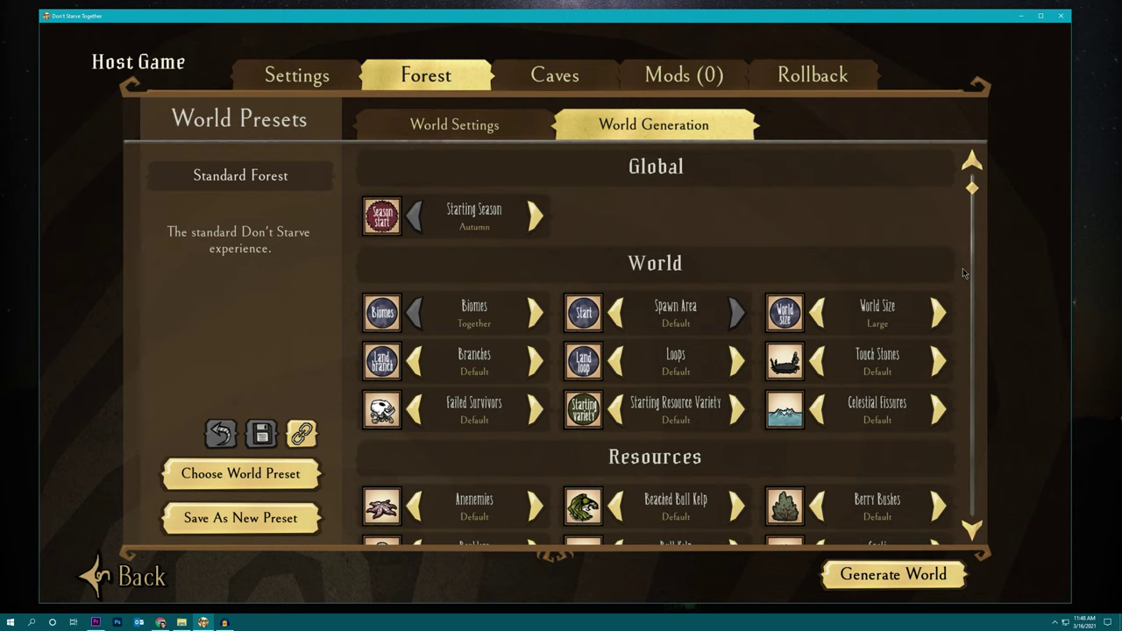
scroll(962, 274, down, 2)
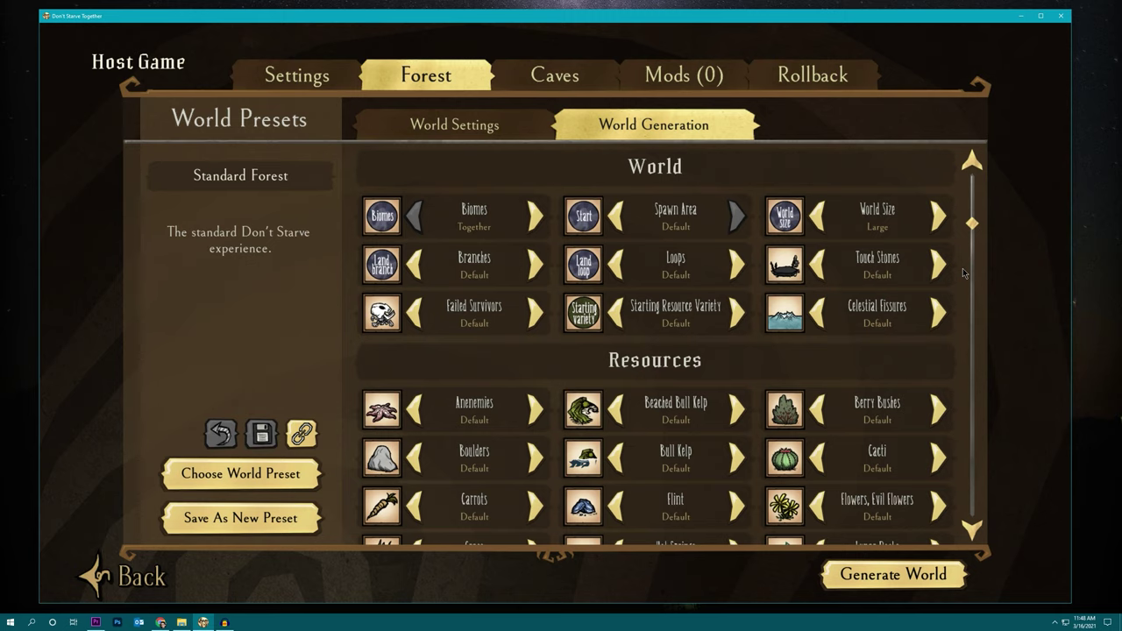
scroll(963, 274, down, 4)
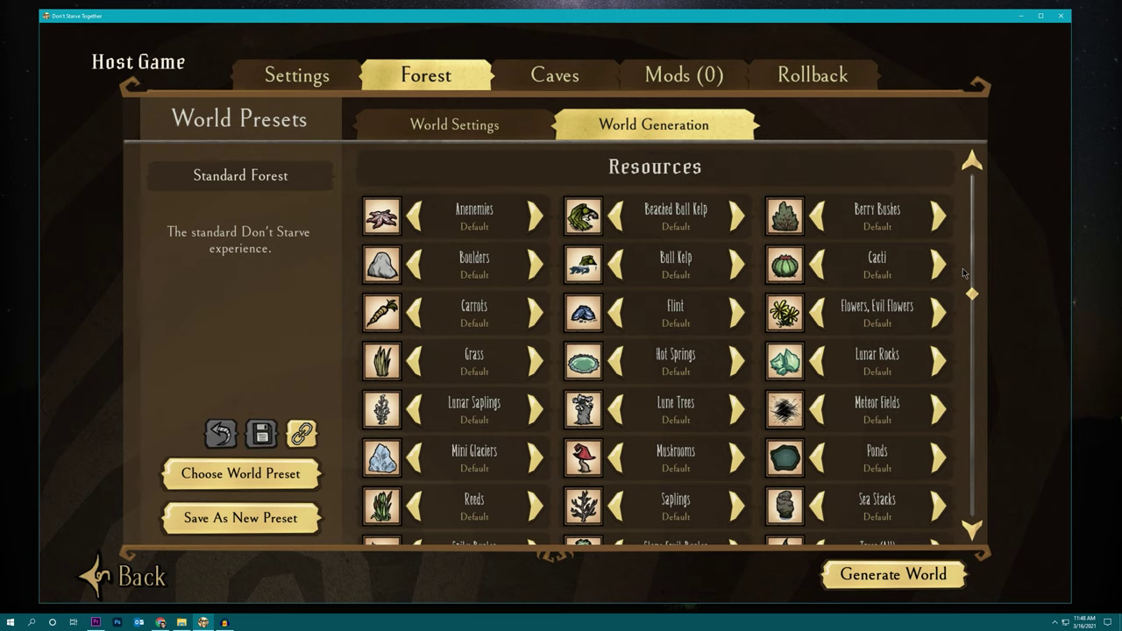
scroll(962, 268, down, 5)
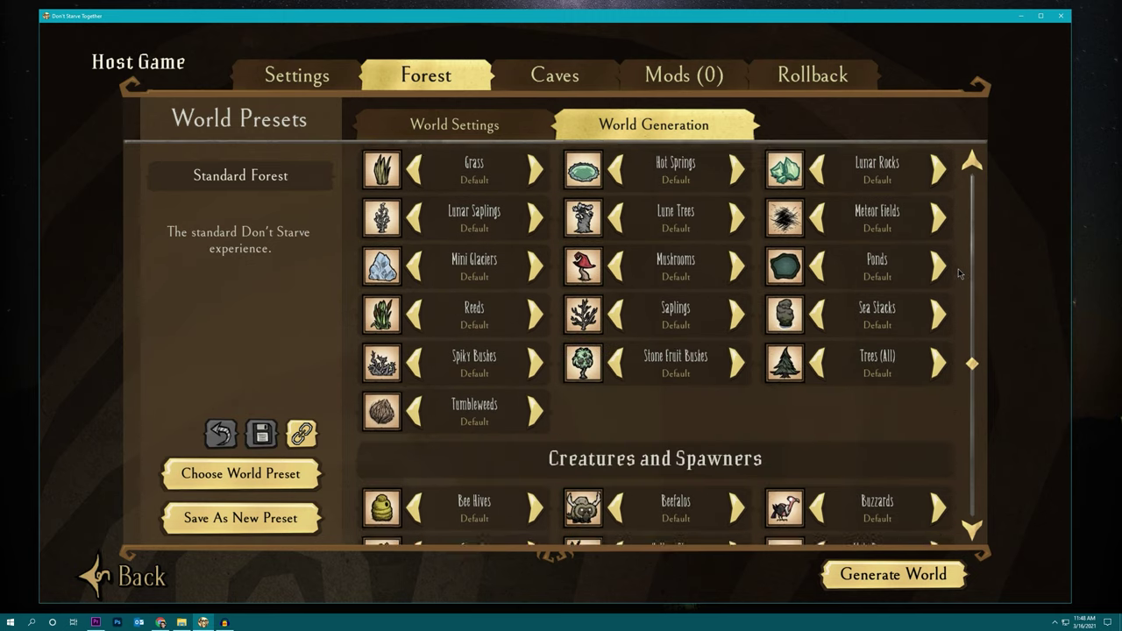
scroll(951, 273, down, 4)
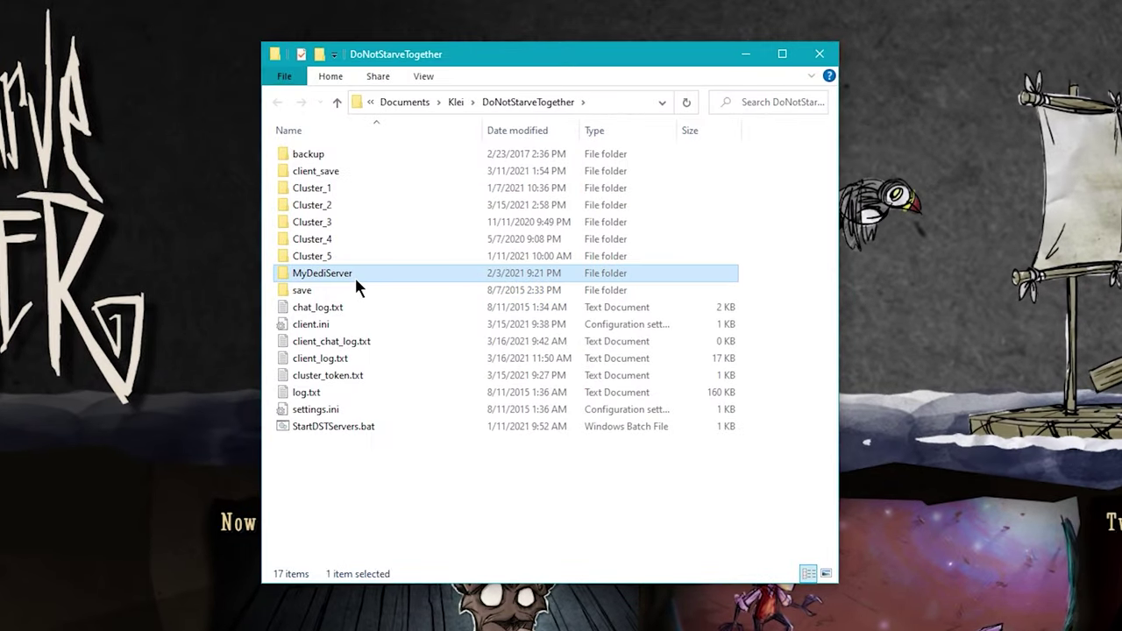
Step: Create an empty file named worldgenoverride.lua in the Master folder of MyDediServer, accepting the file extension change
double_click(356, 277)
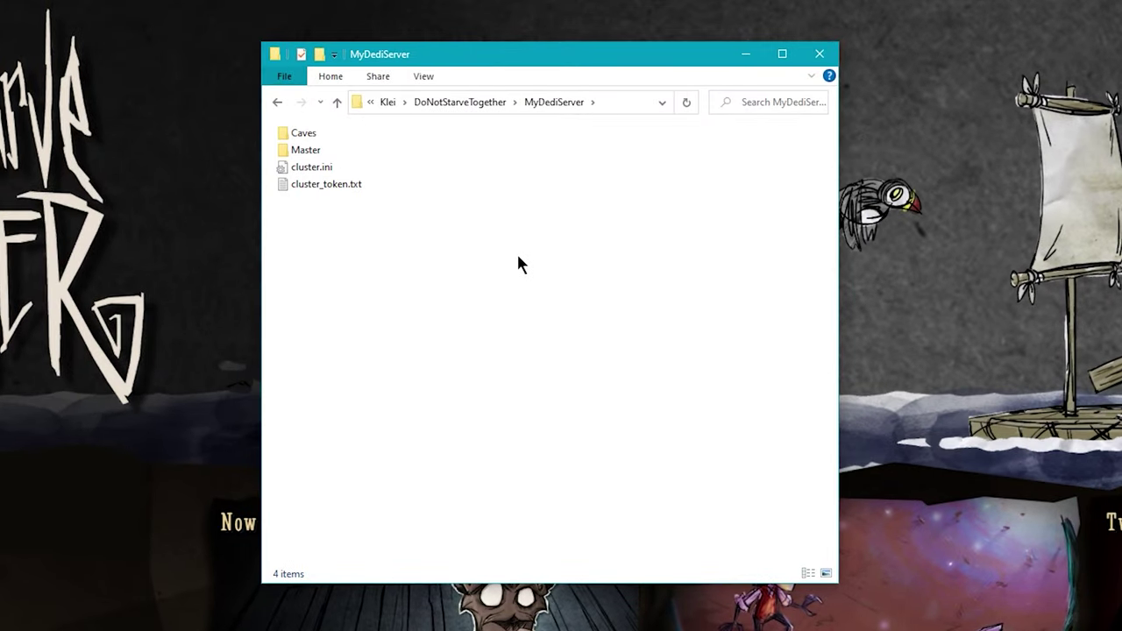
double_click(314, 153)
right_click(371, 270)
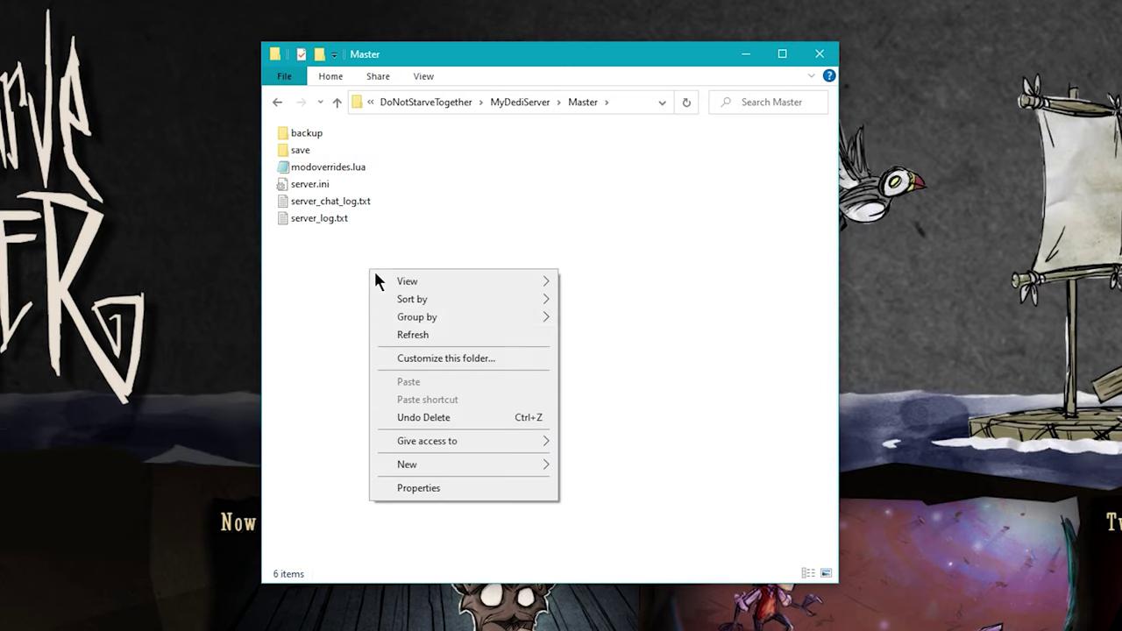
mouse_move(527, 471)
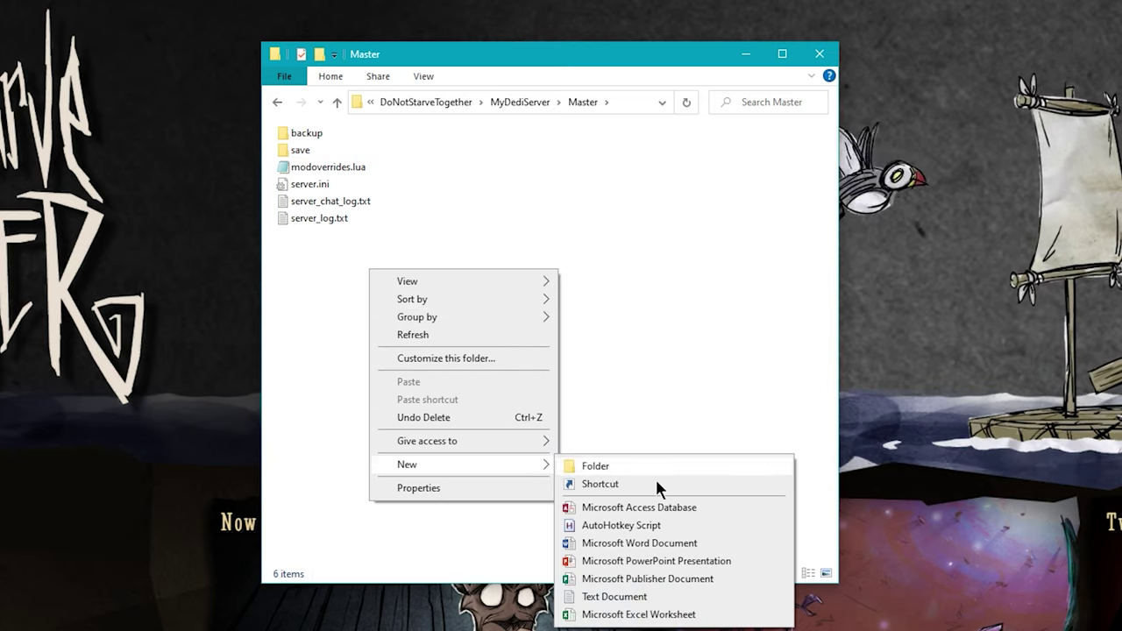
click(688, 597)
key(ctrl+a)
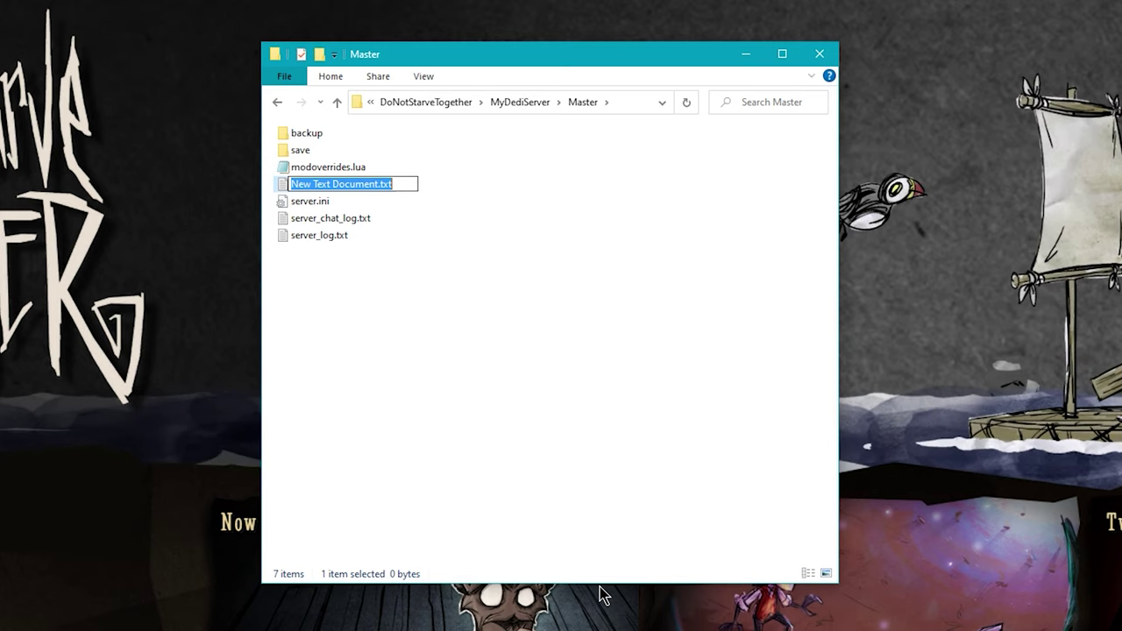
text(worldgenoverr)
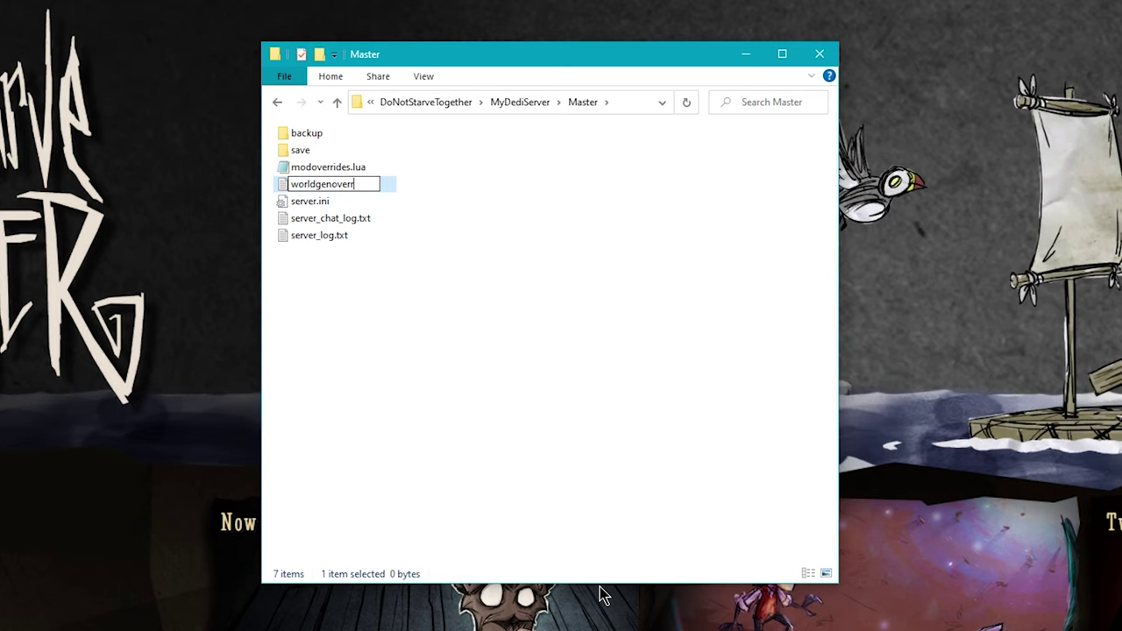
text(ide.lua)
key(Return)
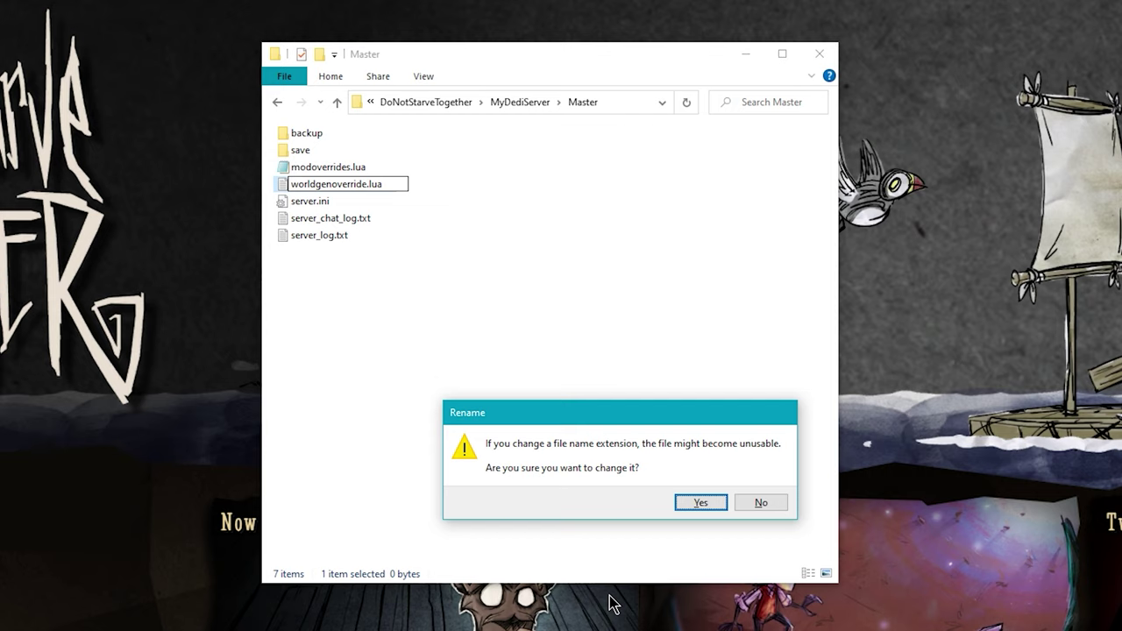
click(702, 503)
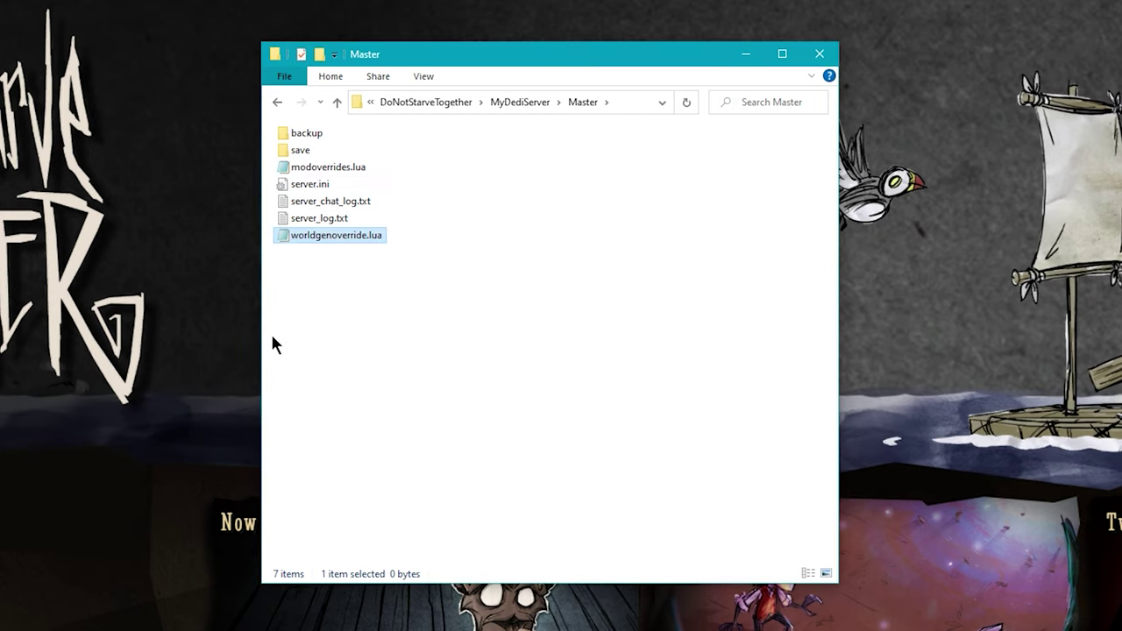
click(334, 285)
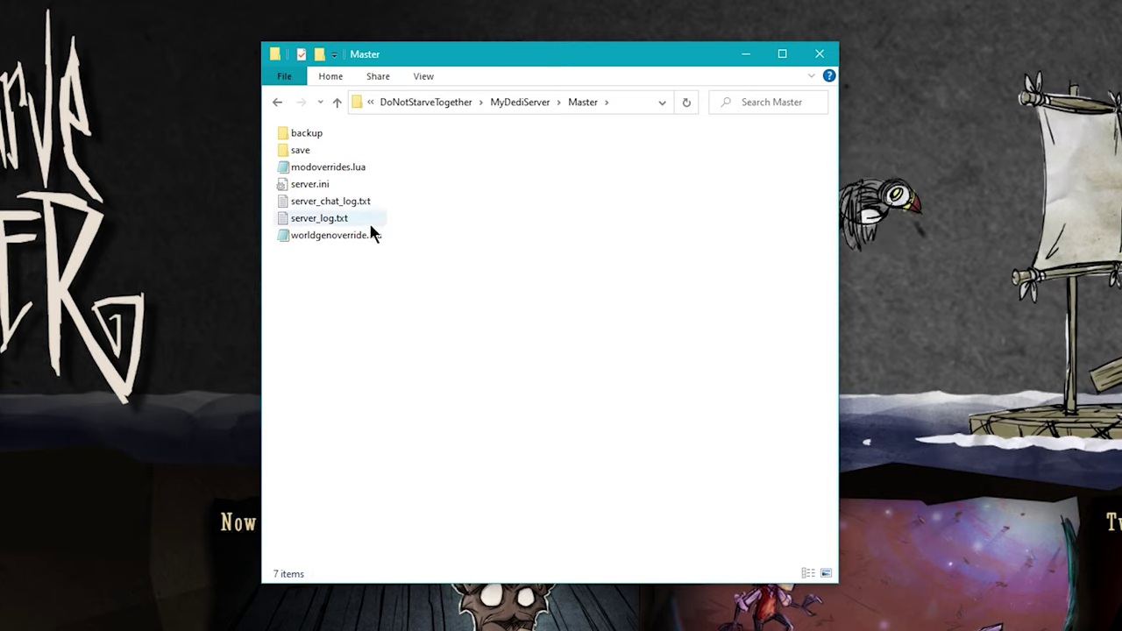
click(423, 76)
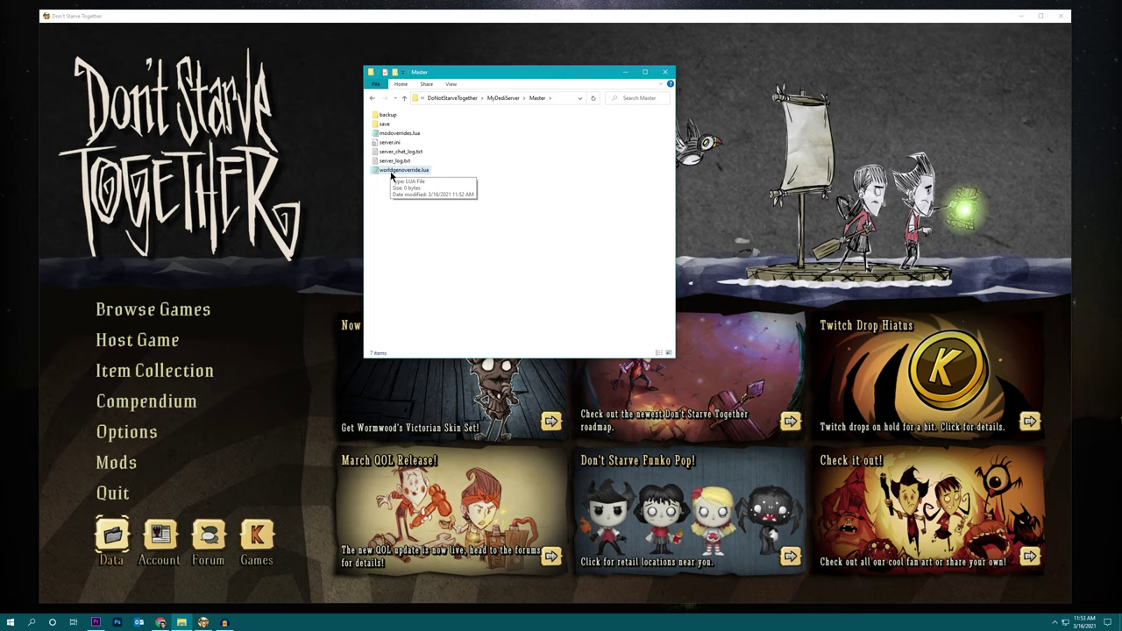
Step: Open worldgenoverride.lua and replace the "insert overrides here" placeholder with the indented comment "-- wildfires: off"
double_click(393, 171)
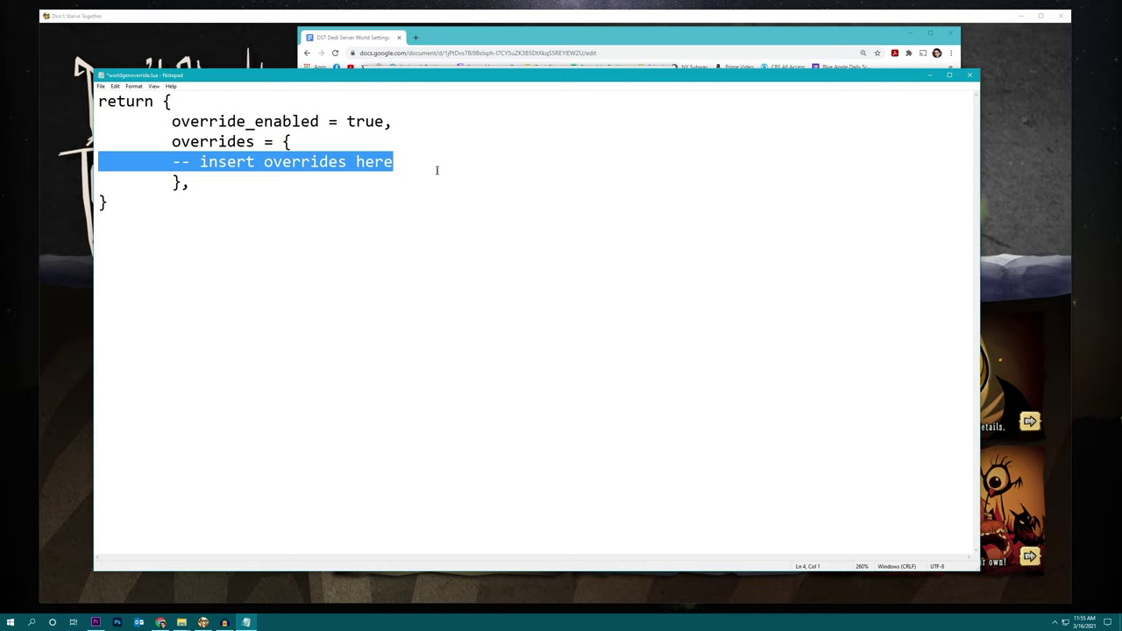
key(Delete)
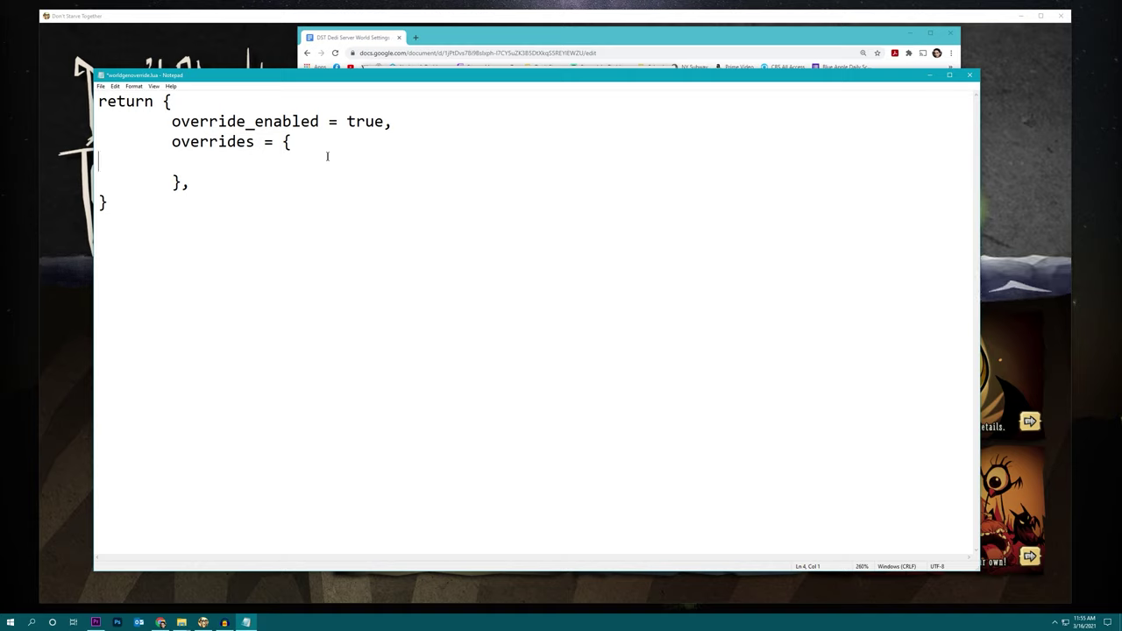
key(Tab)
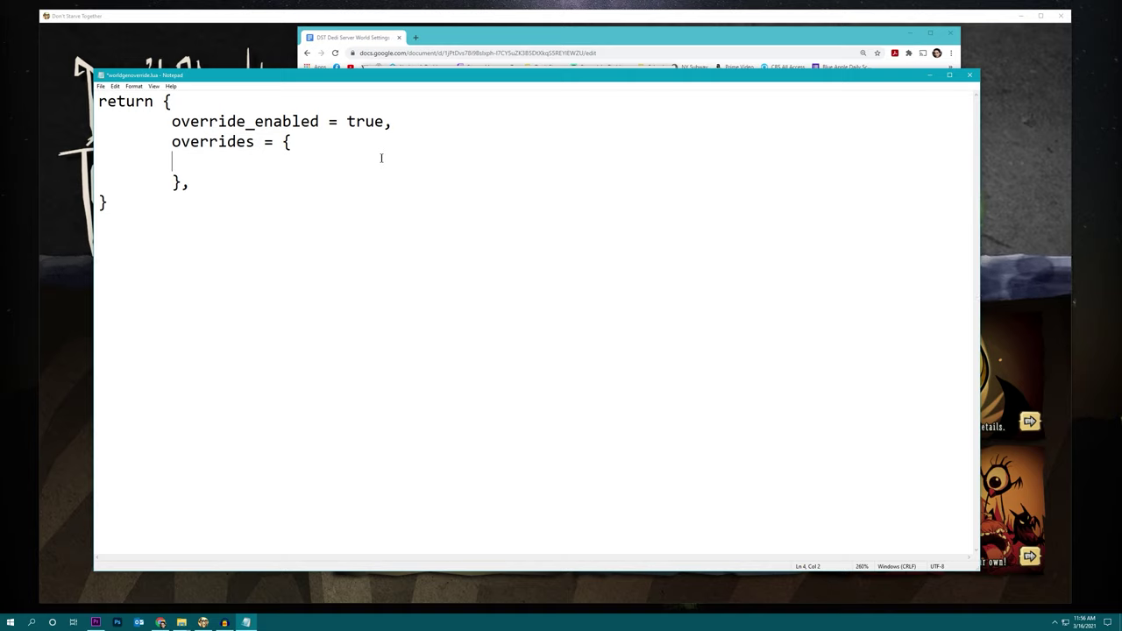
text(-- )
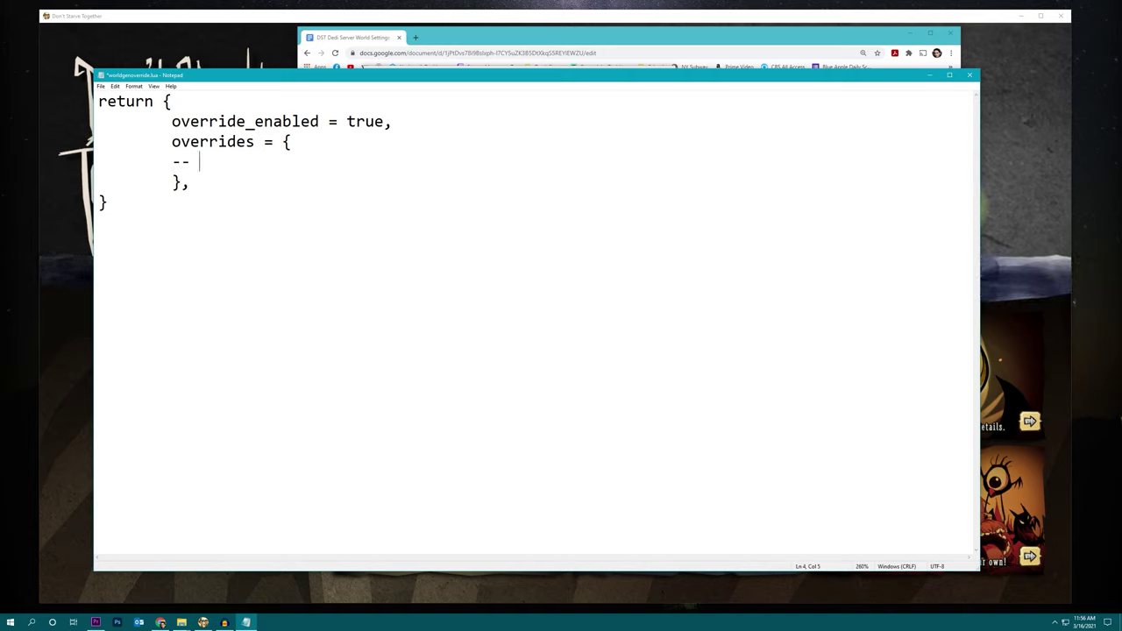
text(wildfires)
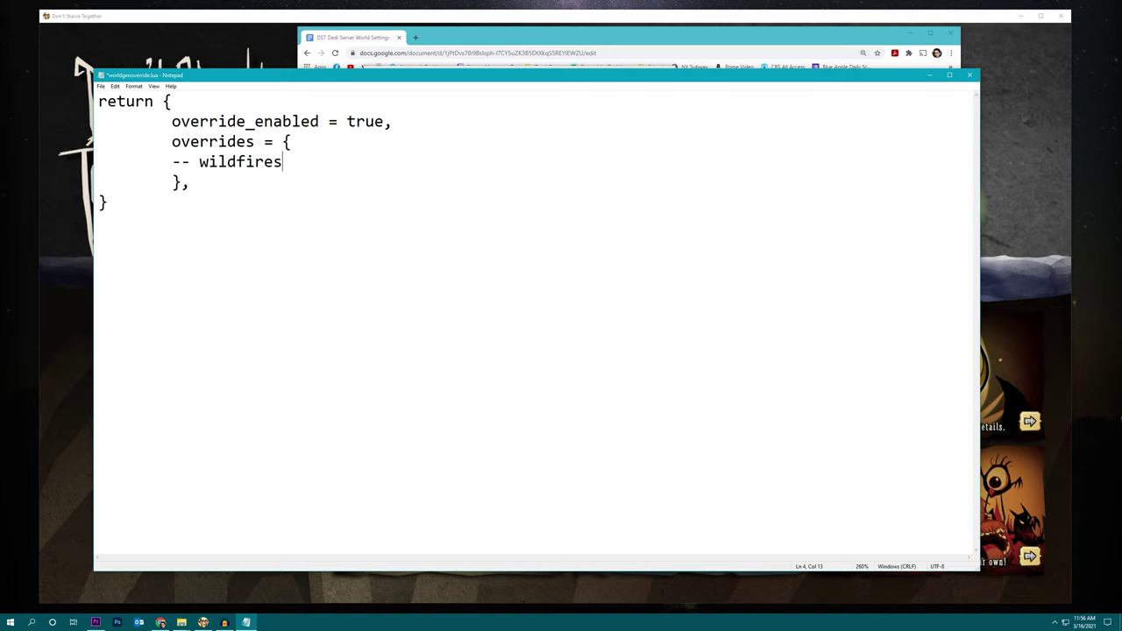
text(: )
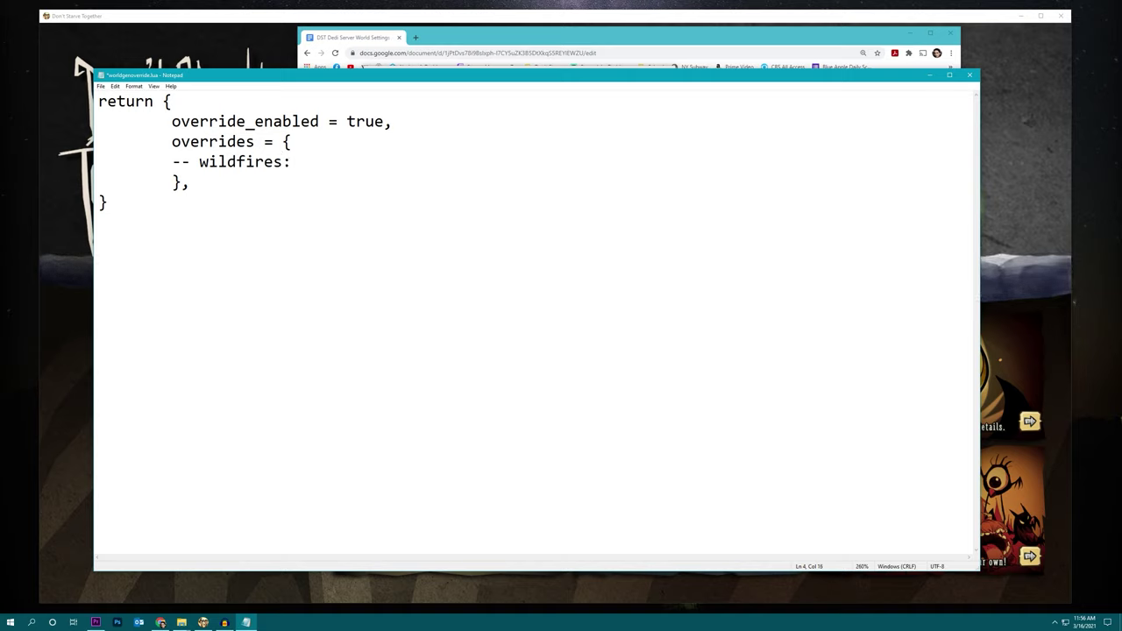
text(none)
key(BackSpace)
key(BackSpace)
key(BackSpace)
key(BackSpace)
text(off)
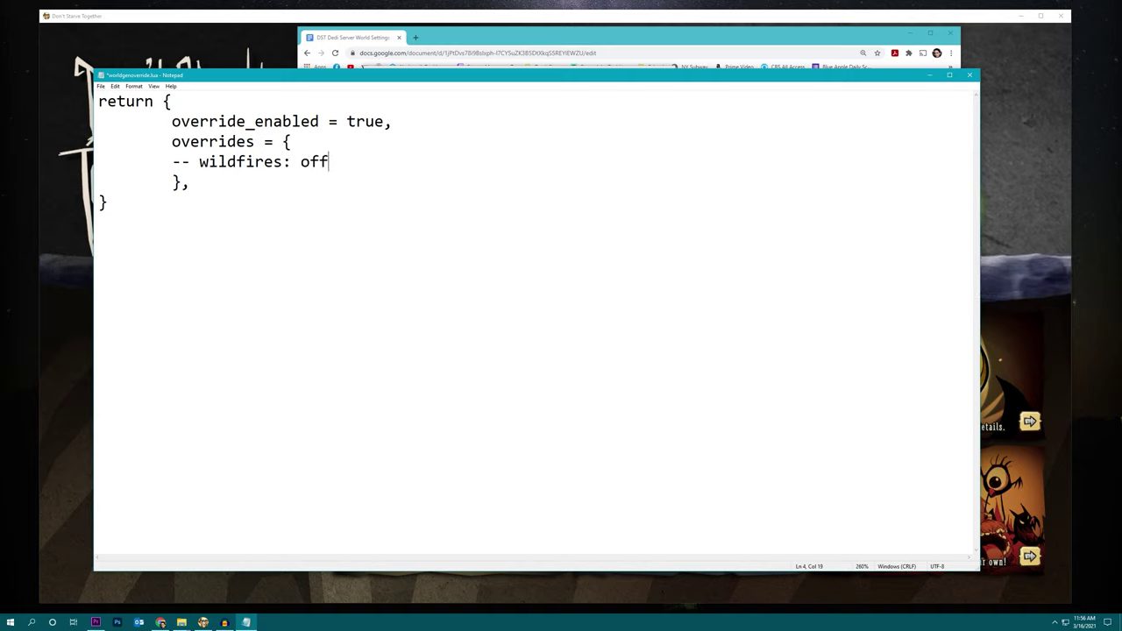
Step: Add an indented comment line reading "-- regrowth: off" below the wildfires comment
key(Return)
key(Tab)
text(-- )
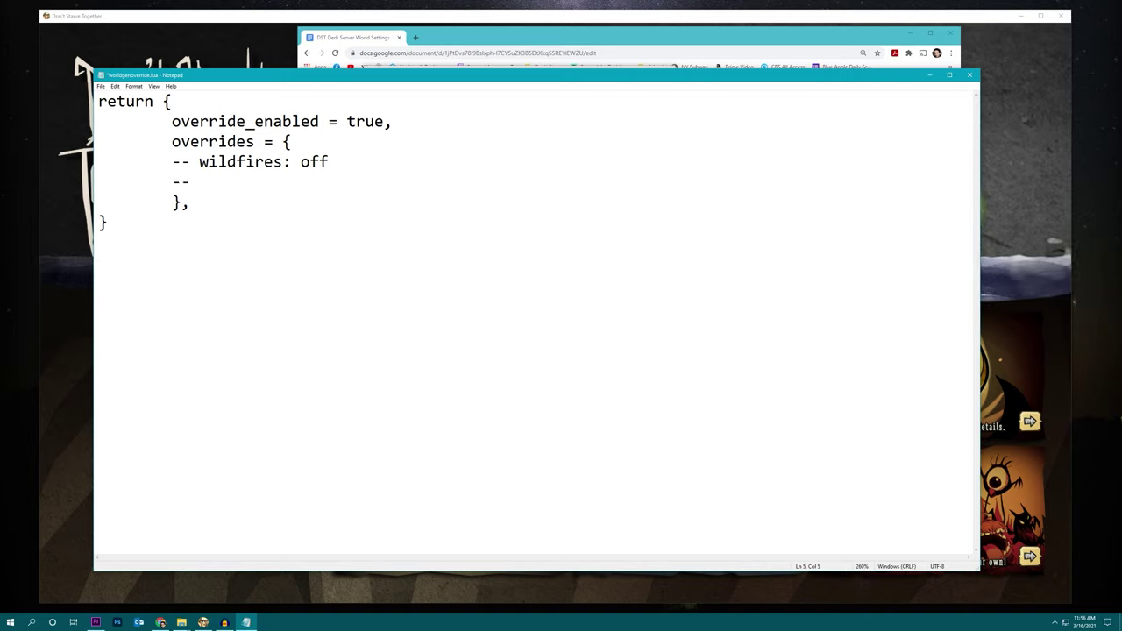
text(regrow)
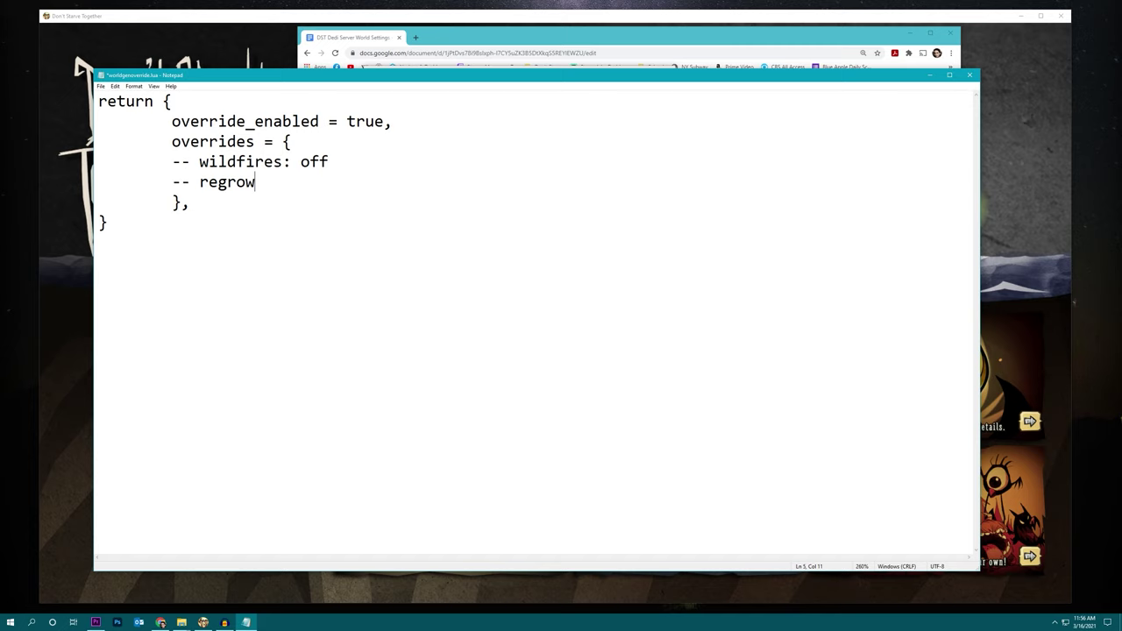
text(th: off)
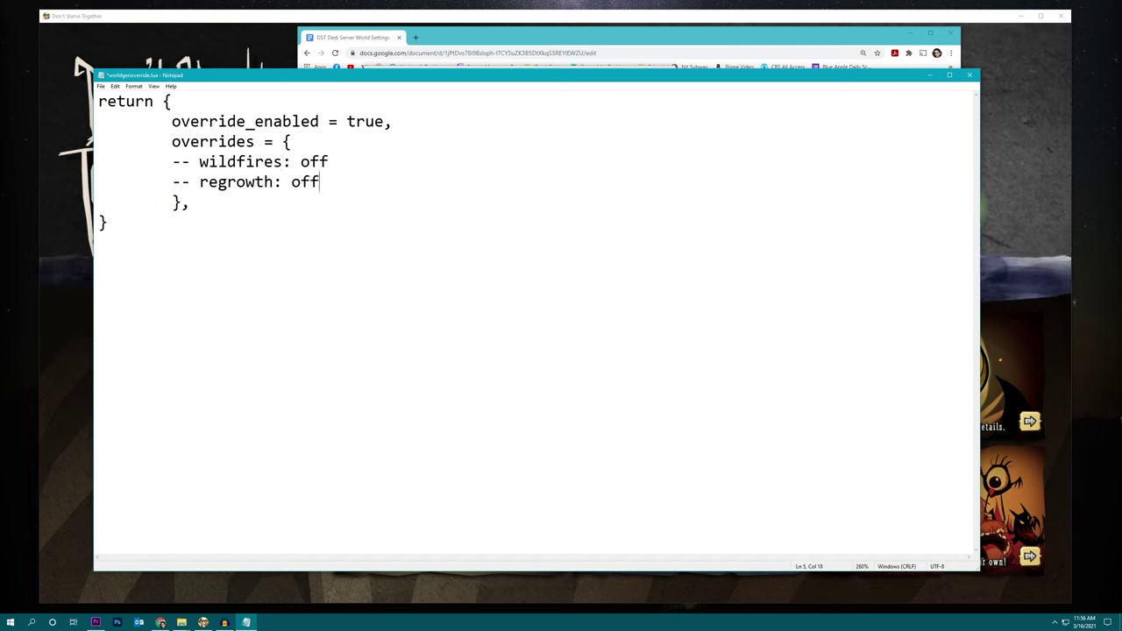
key(Return)
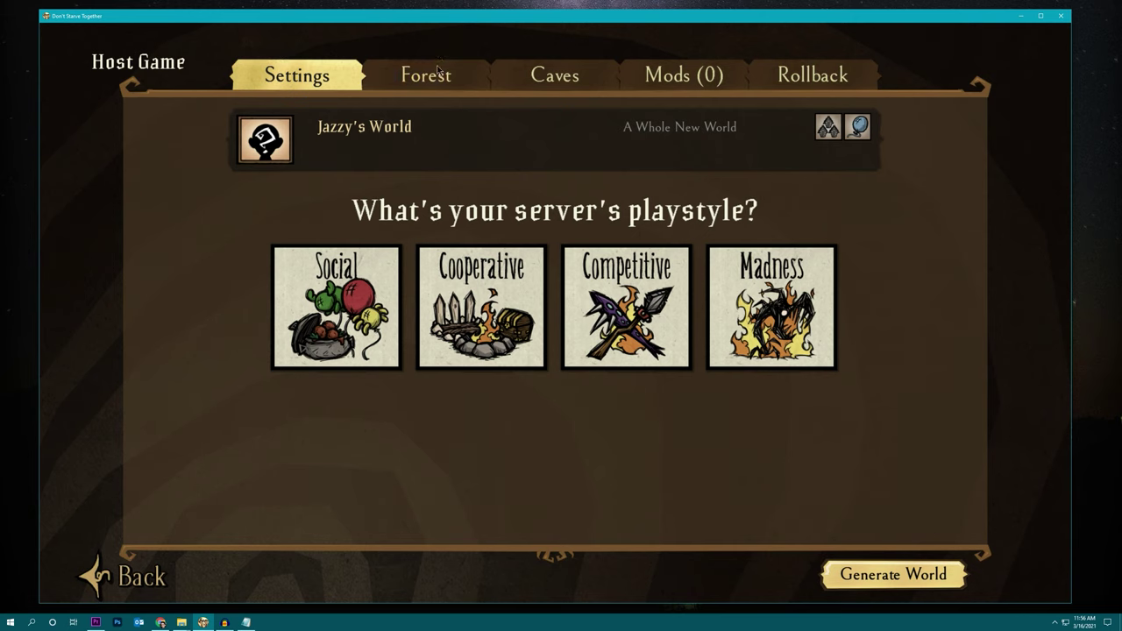
Step: Switch to Don't Starve Together and cycle Hound Attacks to Little in the Forest world settings
click(439, 74)
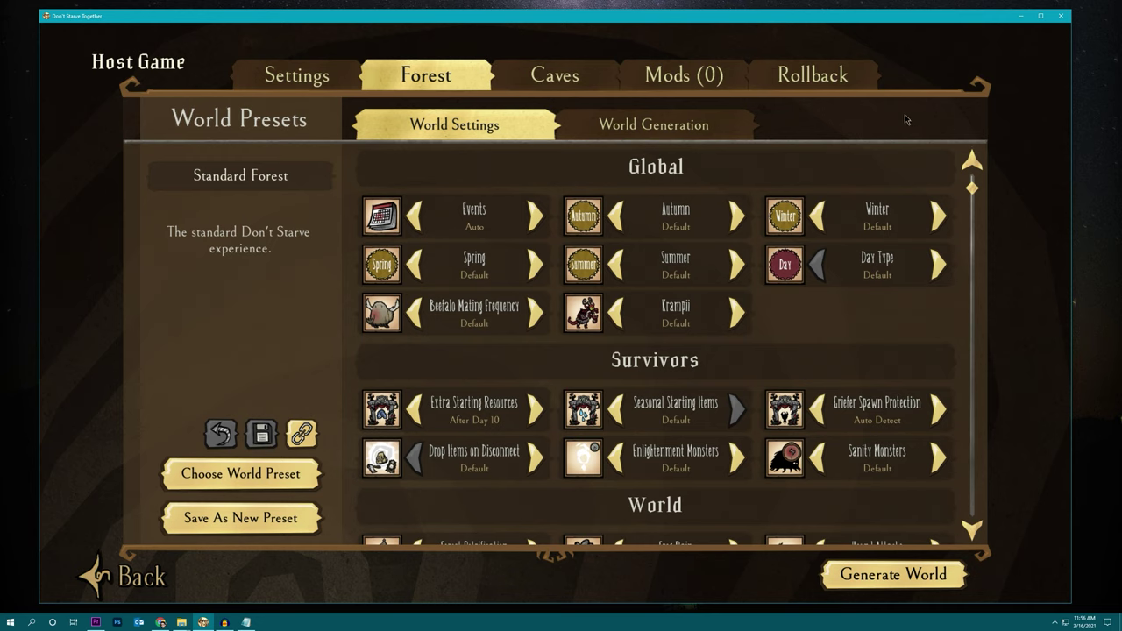
drag(972, 188, 968, 264)
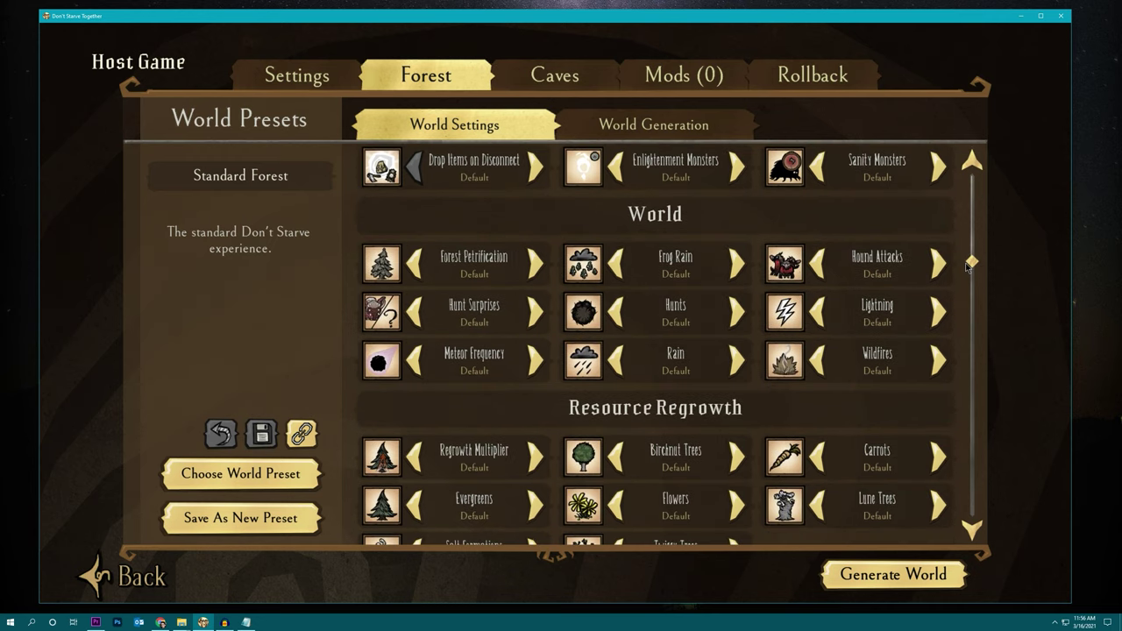
click(938, 263)
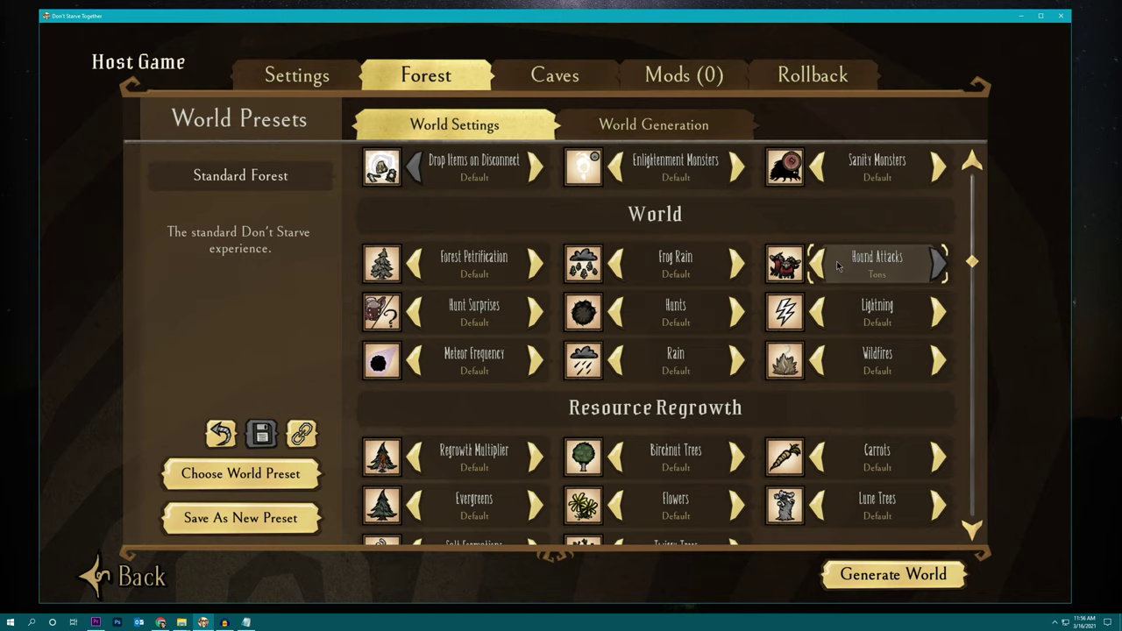
click(814, 265)
click(814, 265)
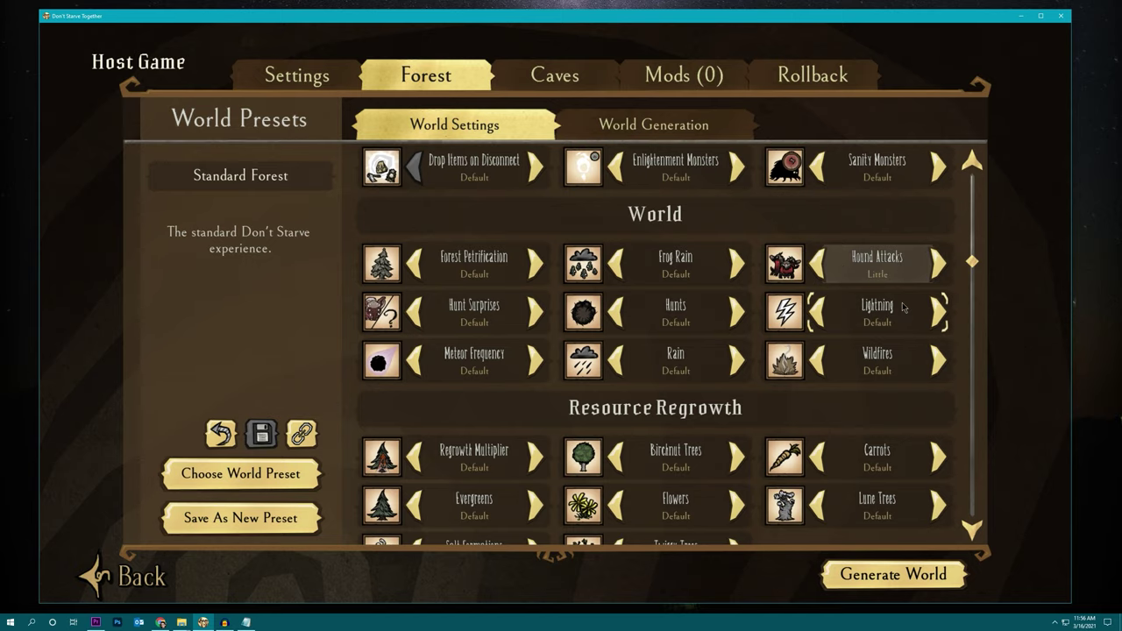
Step: Return to worldgenoverride.lua in Notepad and add the comment "-- hound attacks: little" below the regrowth comment
key(alt+Tab)
text(h)
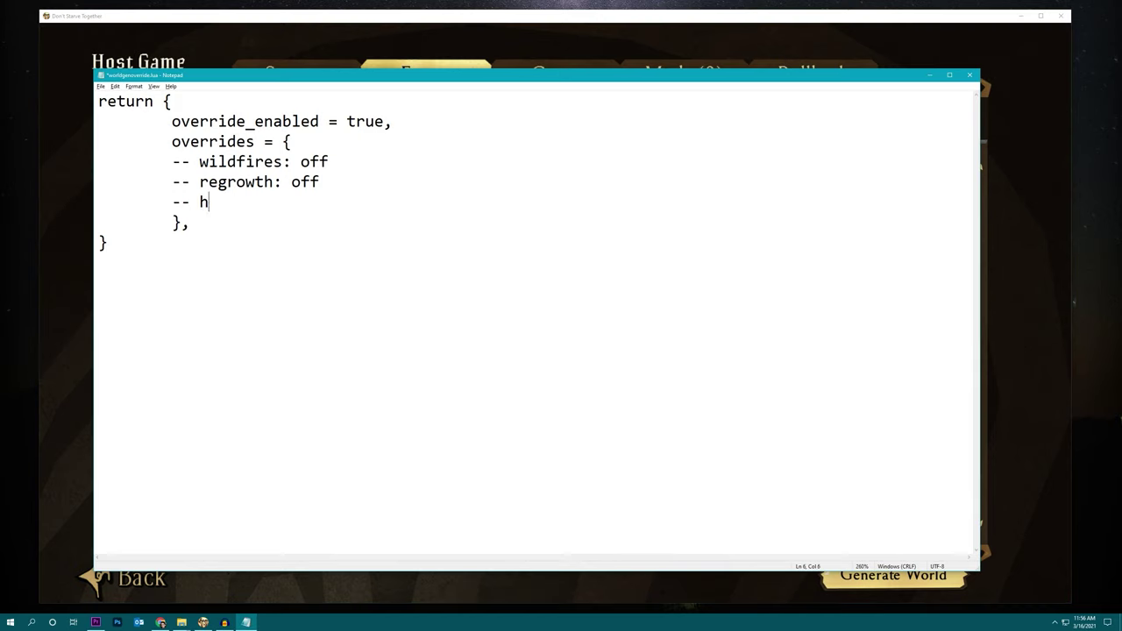
text(ound attacks: little)
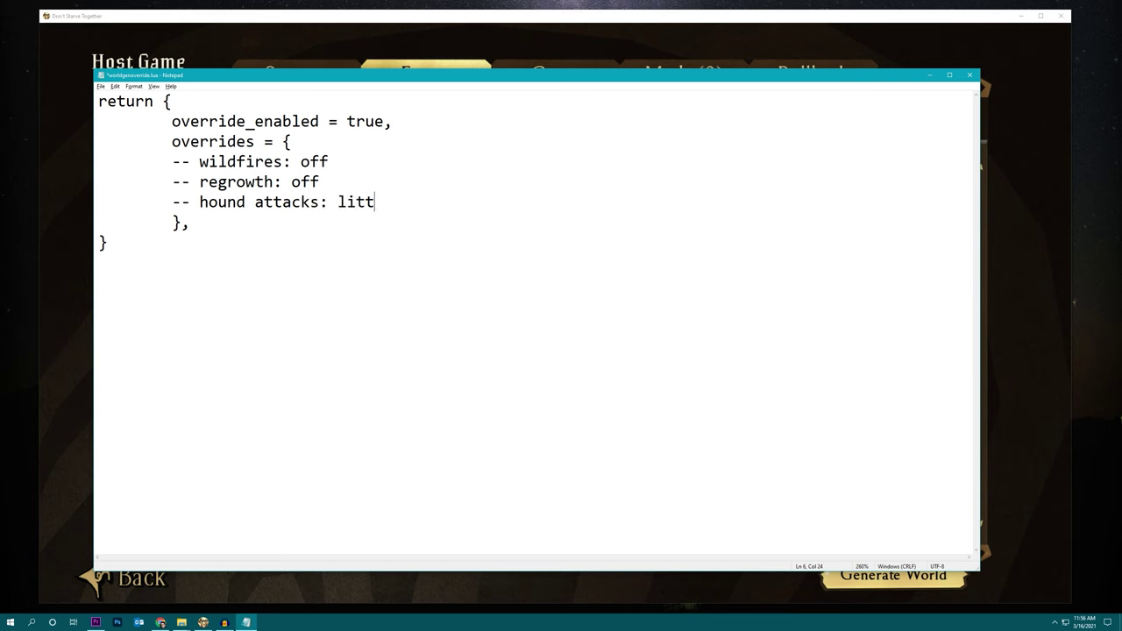
Step: Check the Klaus setting in Don't Starve Together's Forest world settings, then add the comment "-- Klaus: tons" below the hound attacks comment
key(alt+Tab)
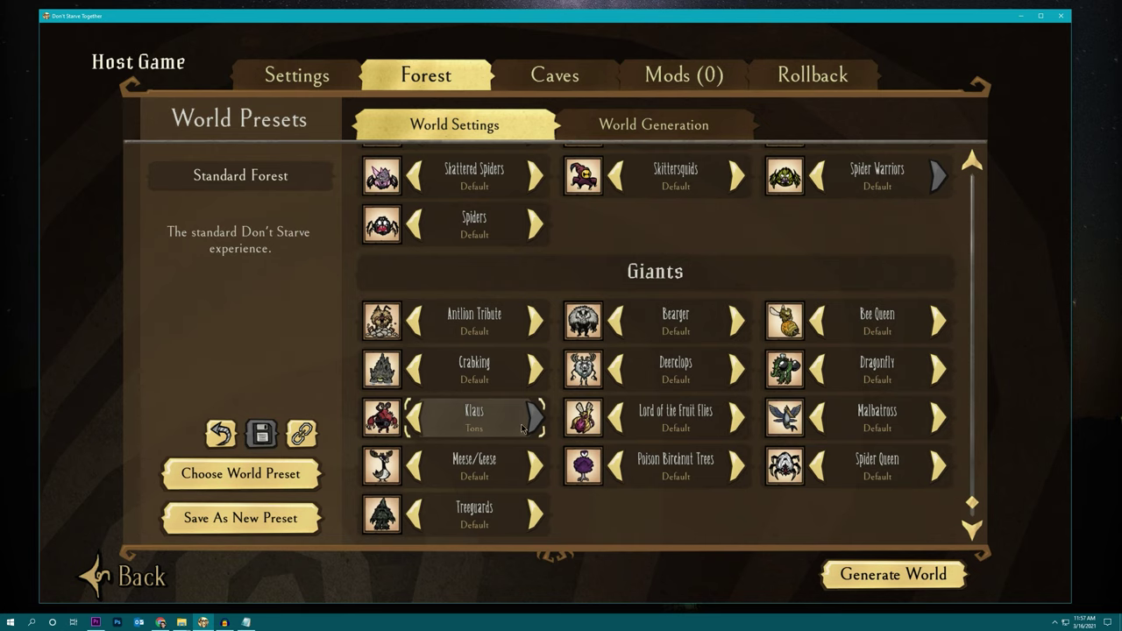
key(alt+Tab)
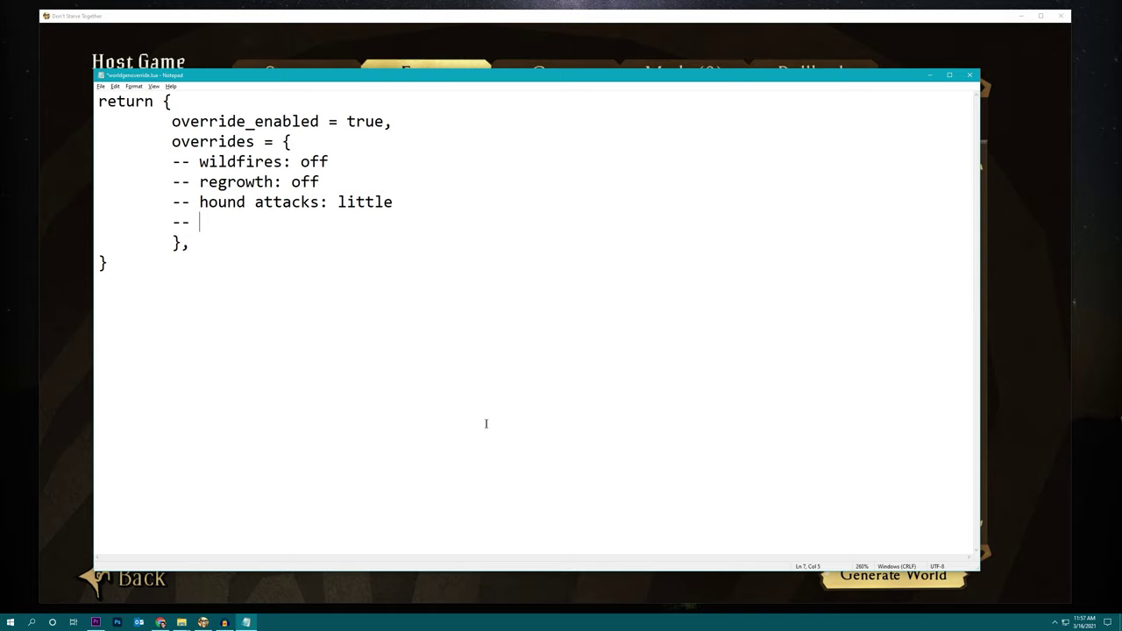
text(Klaus  tons)
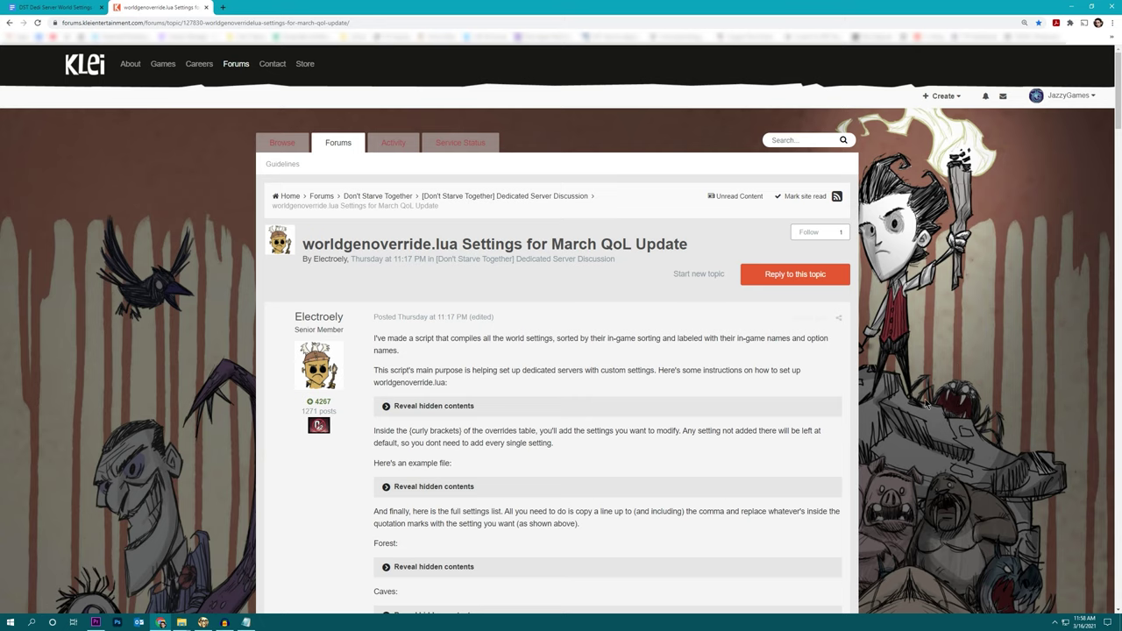
Step: Reveal the Forest settings list in the Klei forum post and examine its World Settings and World Generation Settings entries
scroll(960, 344, down, 3)
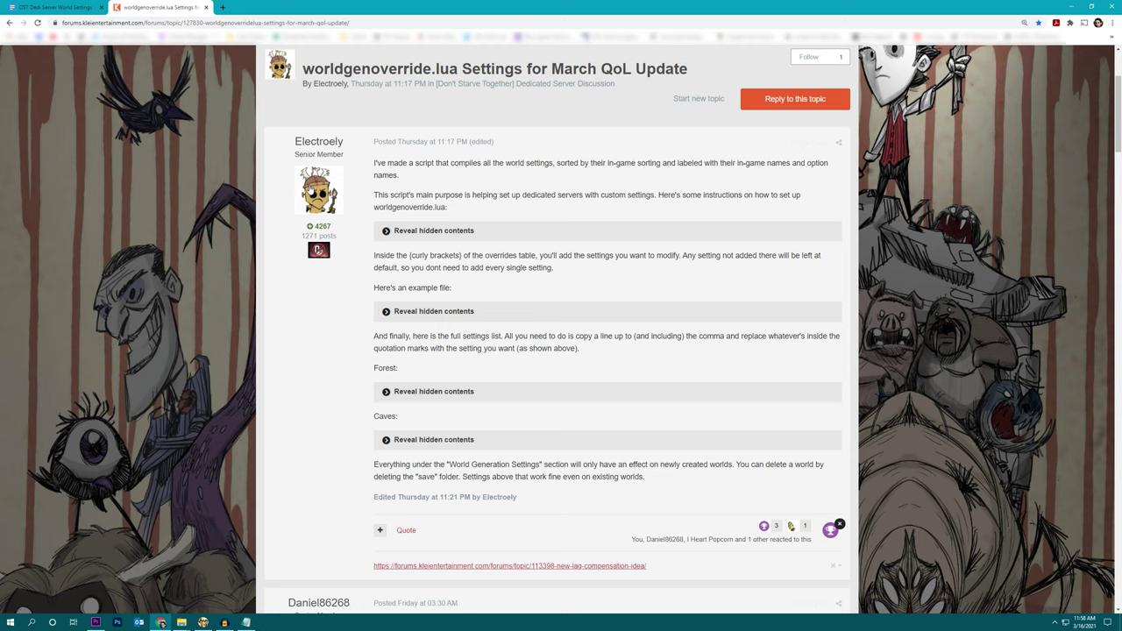
click(599, 391)
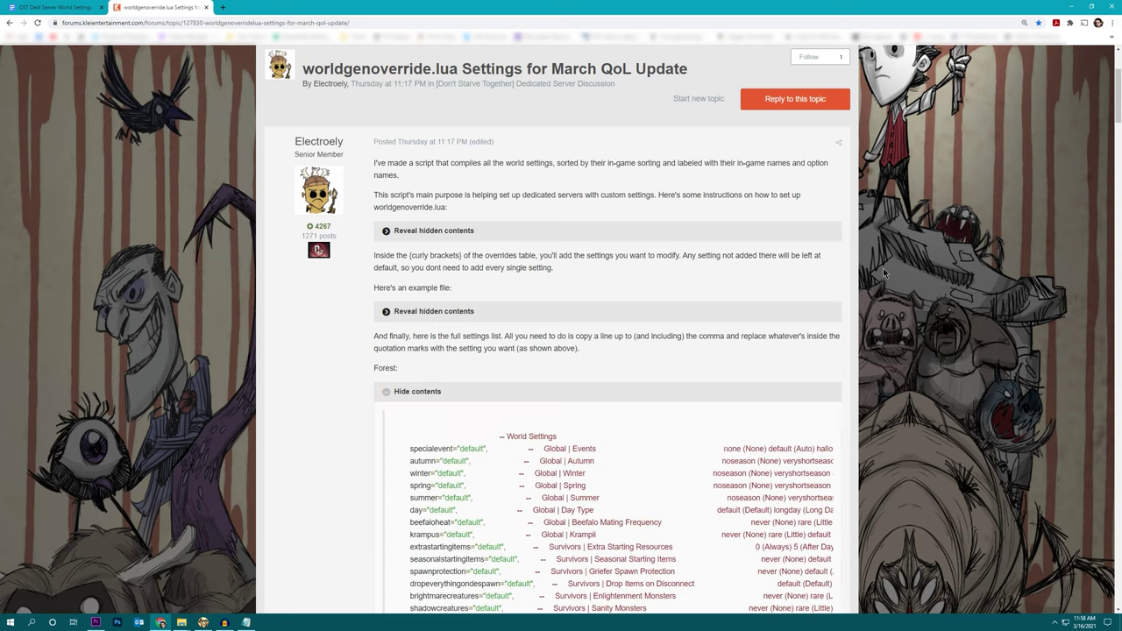
scroll(883, 268, down, 3)
scroll(886, 266, down, 1)
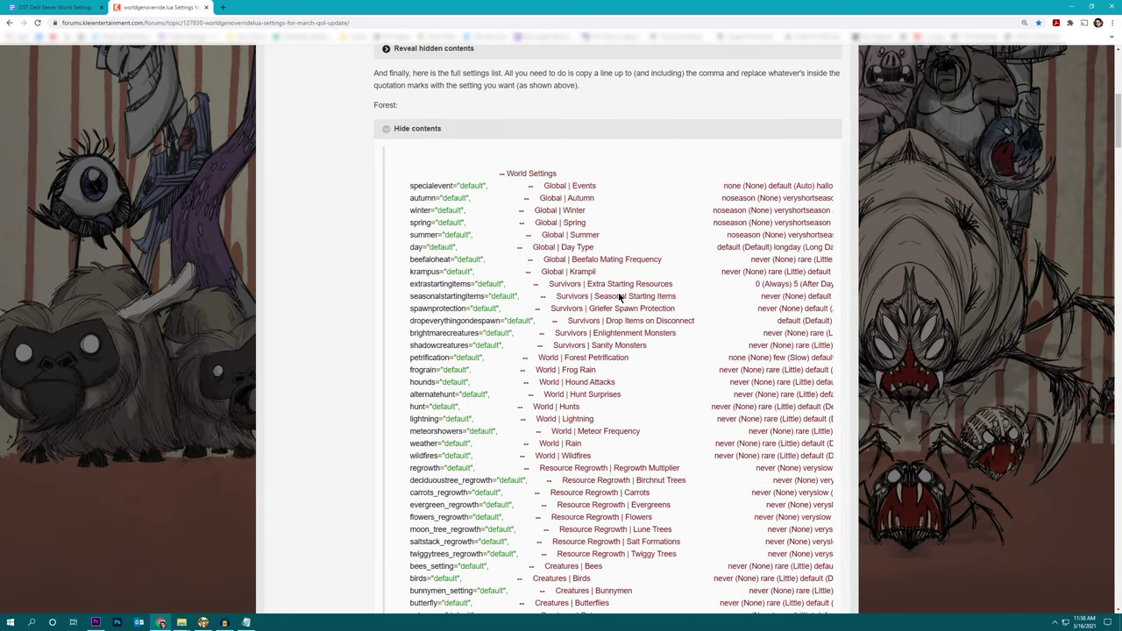
scroll(733, 172, down, 8)
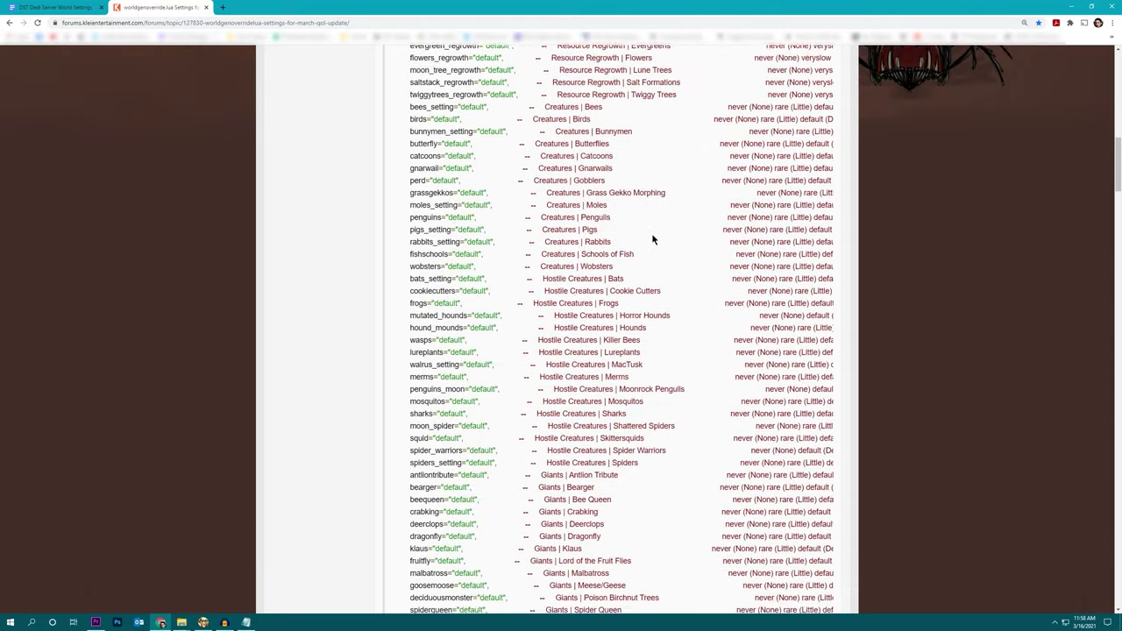
scroll(644, 237, down, 4)
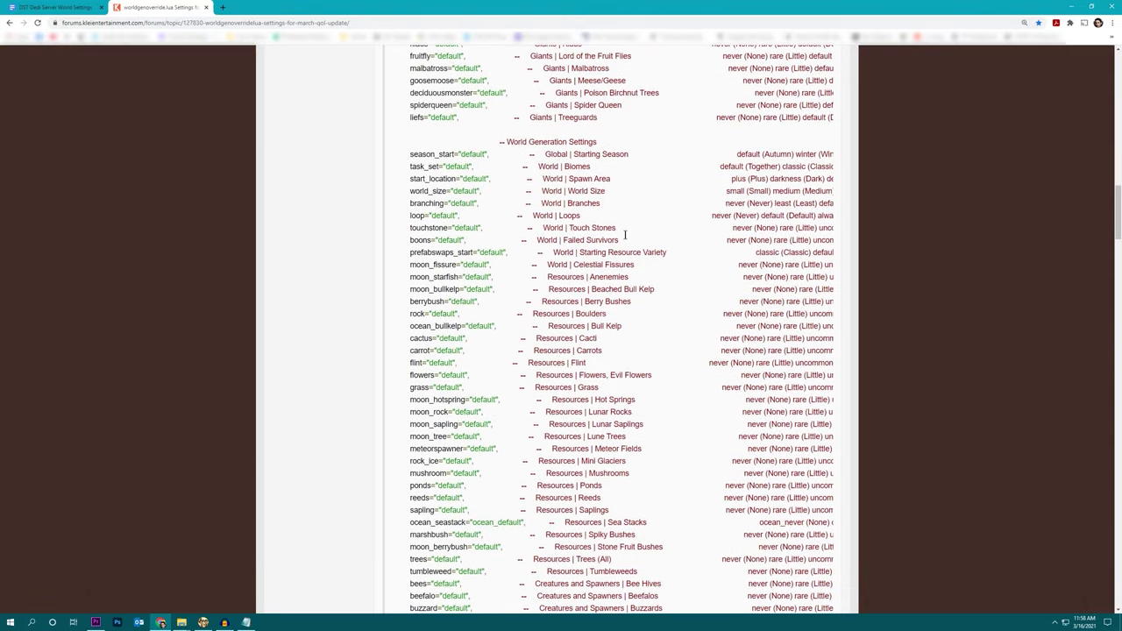
scroll(588, 153, down, 5)
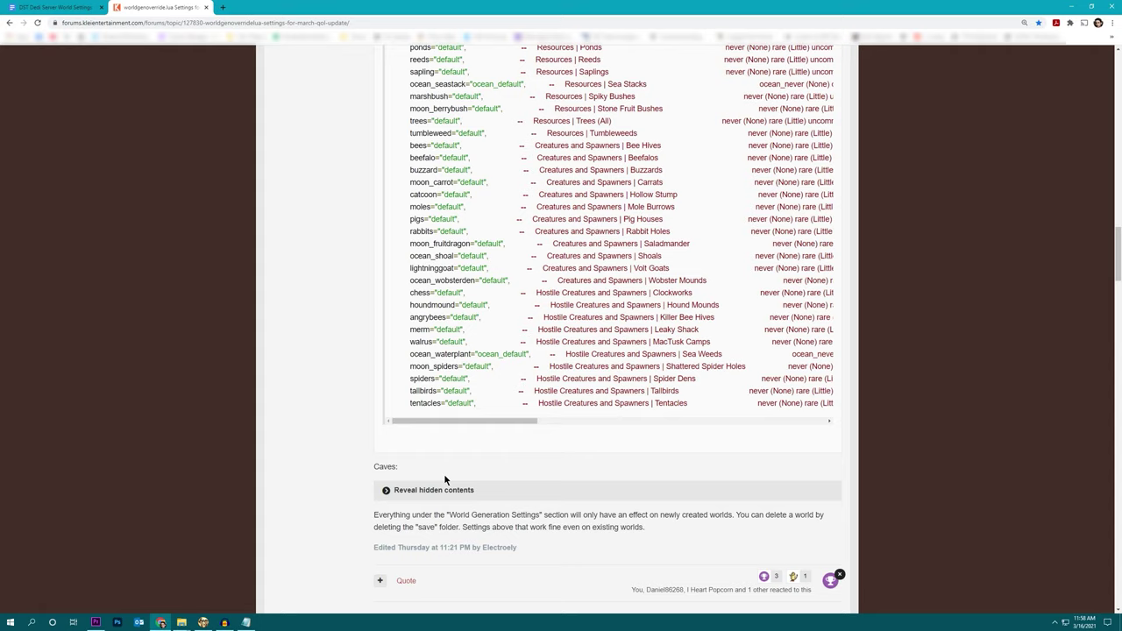
Step: Reveal the Caves settings list in the forum post and examine its world and generation entries
click(443, 490)
scroll(533, 220, down, 6)
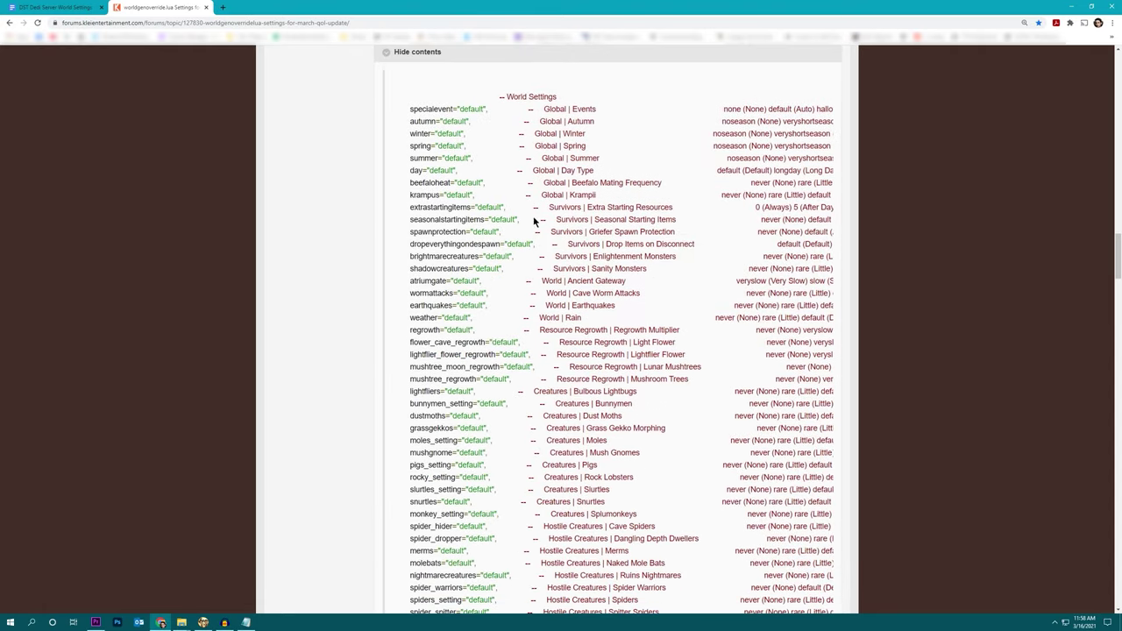
scroll(545, 264, down, 6)
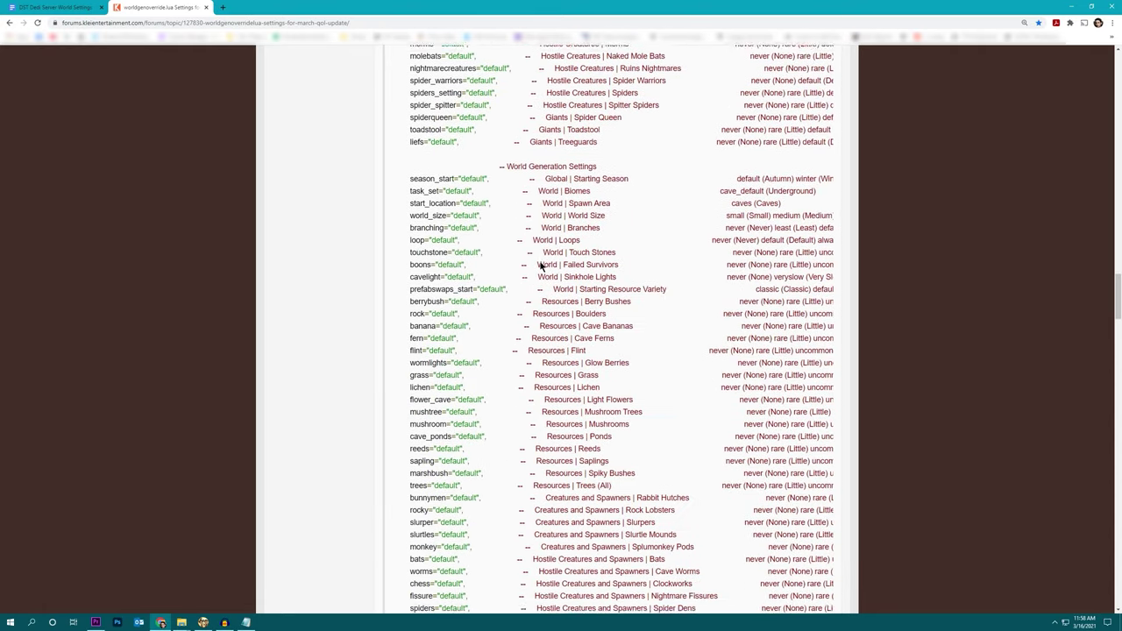
scroll(545, 268, up, 1)
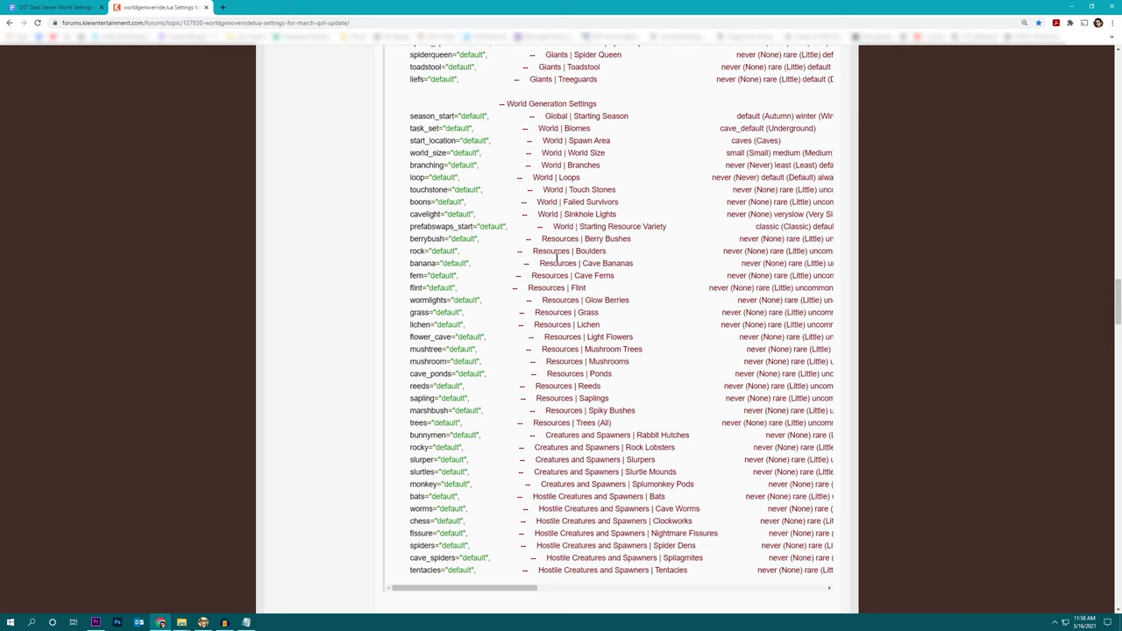
scroll(490, 330, up, 15)
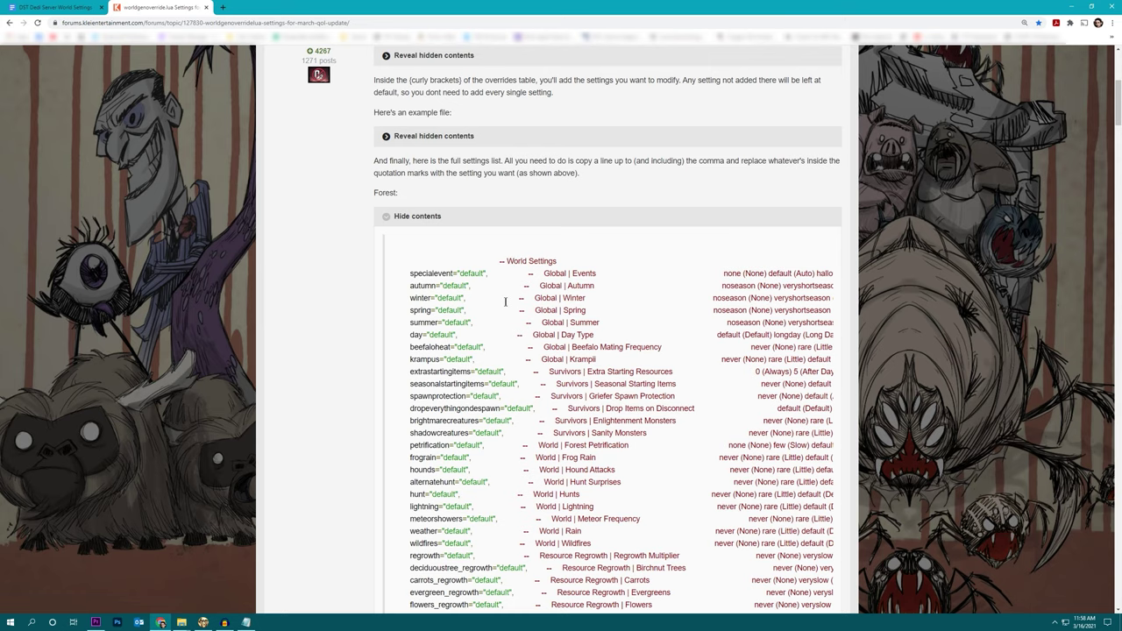
Step: Copy the full wildfires line from the forum's Forest list and paste it over the "-- wildfires: off" comment in worldgenoverride.lua
scroll(505, 302, down, 1)
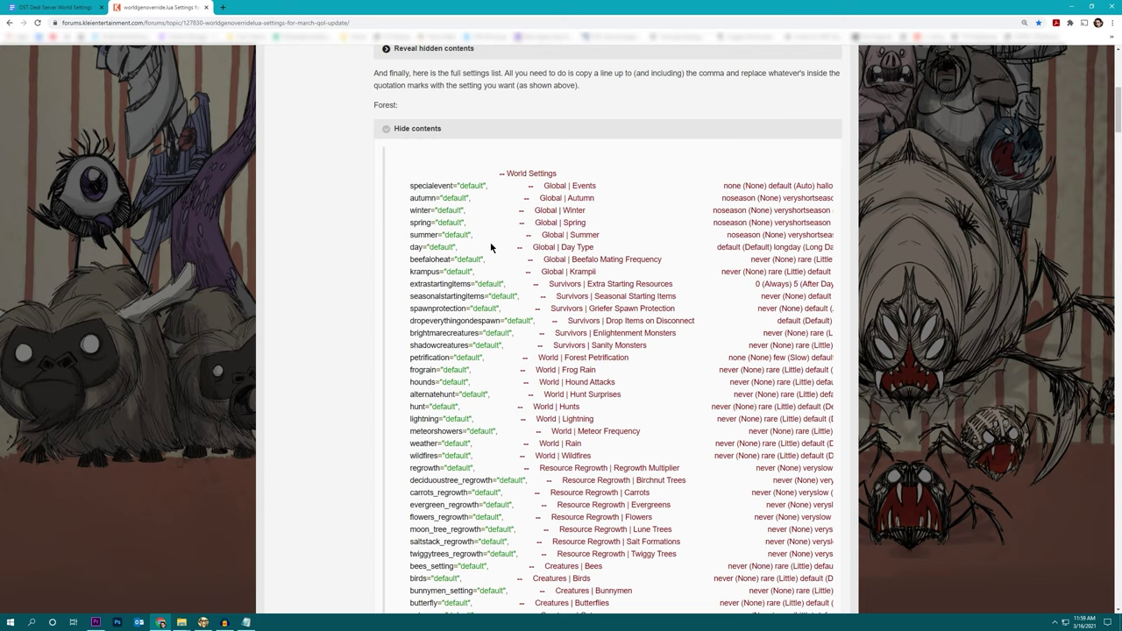
scroll(491, 249, down, 1)
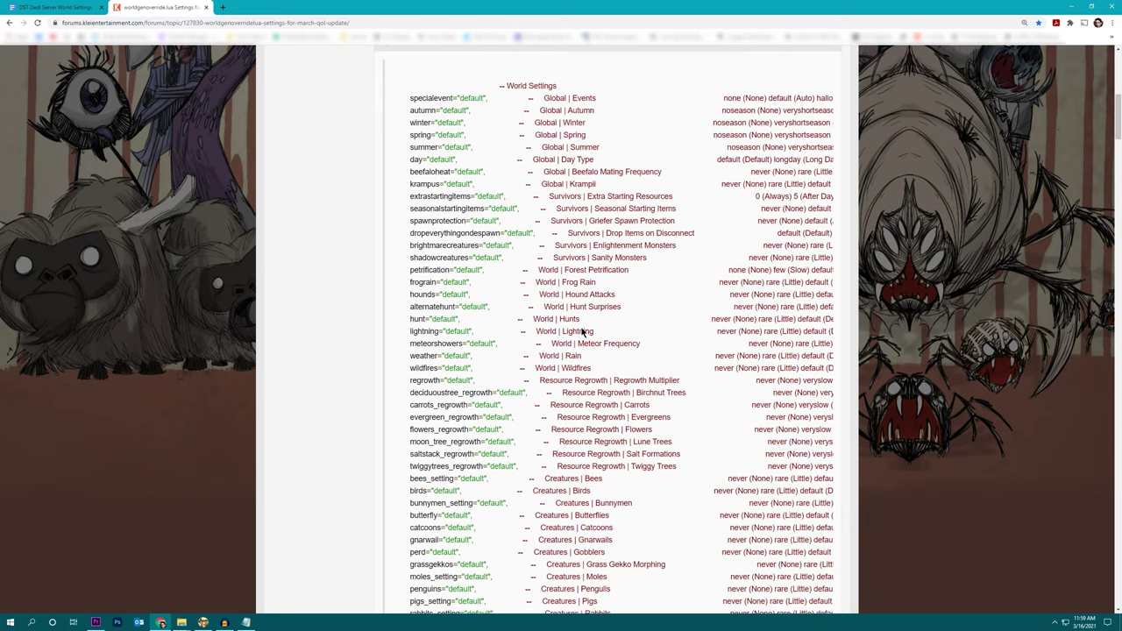
triple_click(431, 375)
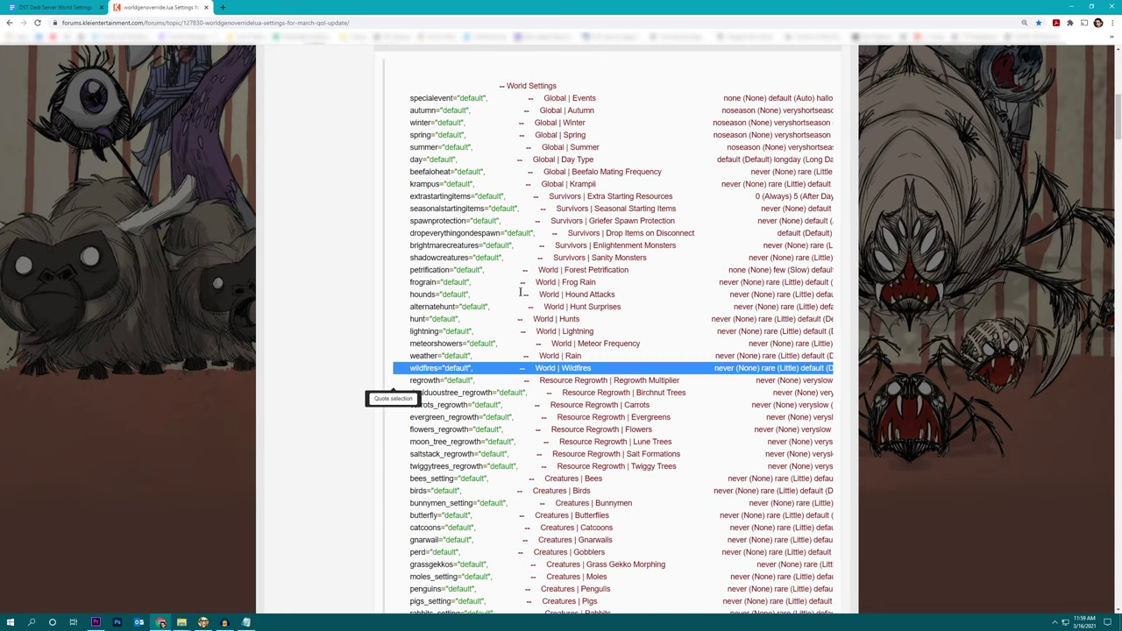
key(alt+Tab)
click(362, 166)
key(shift+Home)
text(wildfires="default",			--	World | Wildfires)
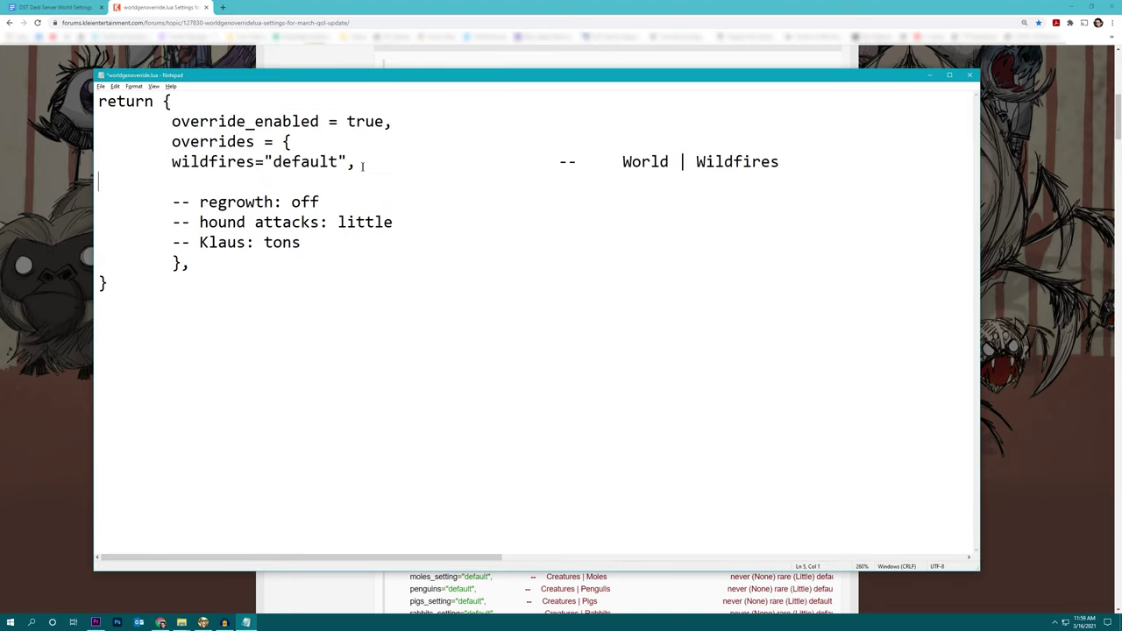
Step: Look up the wildfires option name for None in the forum's Forest list and set wildfires to "never" in worldgenoverride.lua
key(alt+Tab)
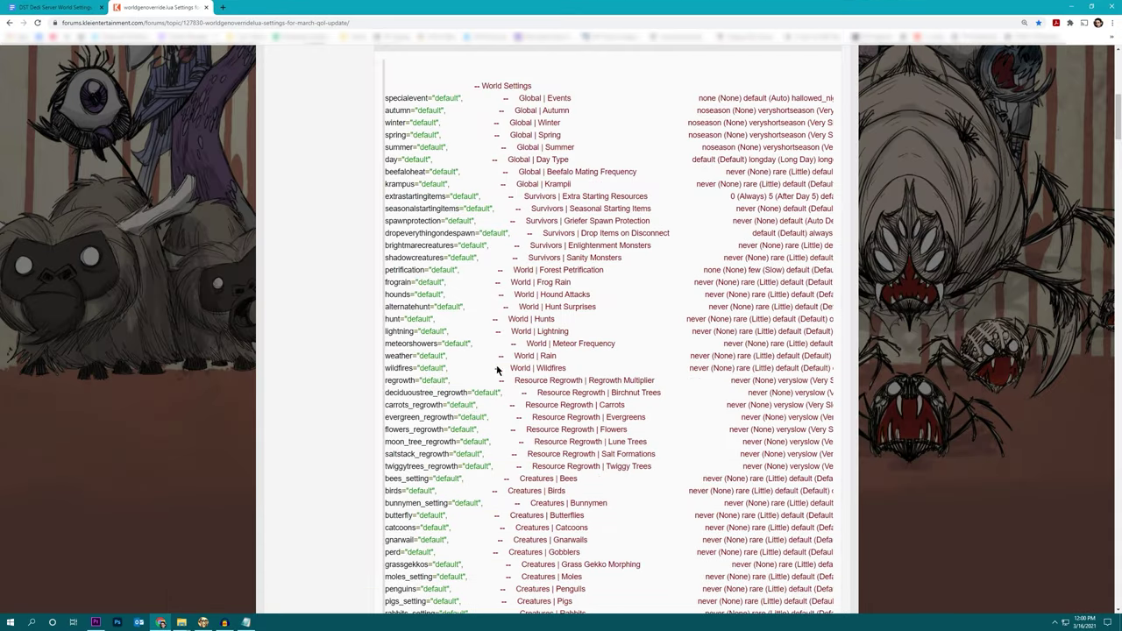
scroll(706, 374, right, 3)
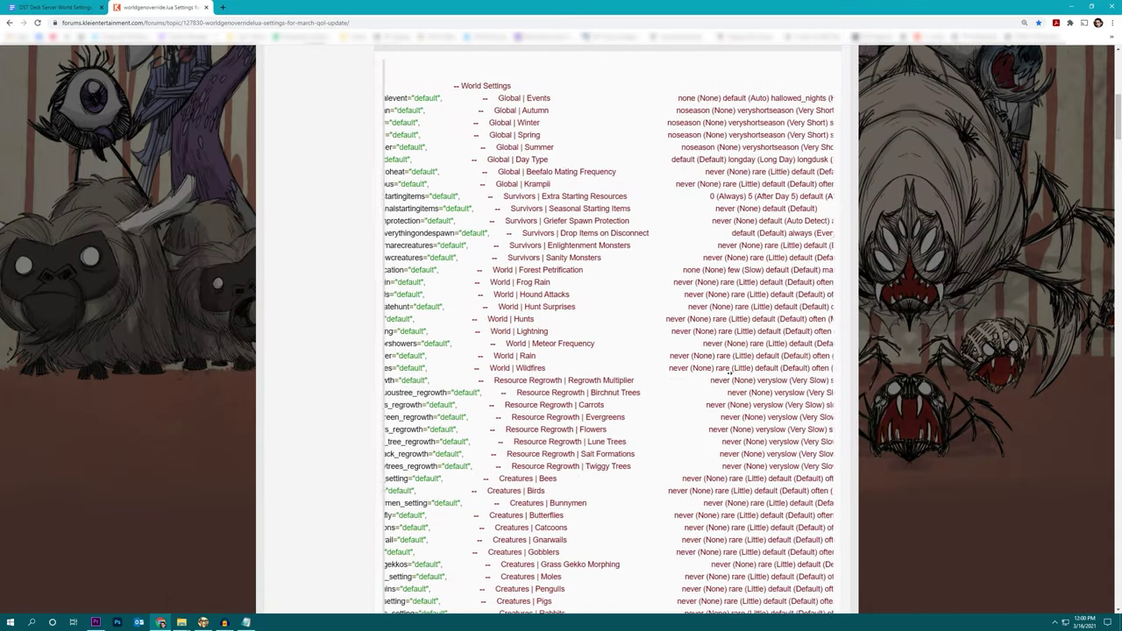
scroll(729, 372, right, 7)
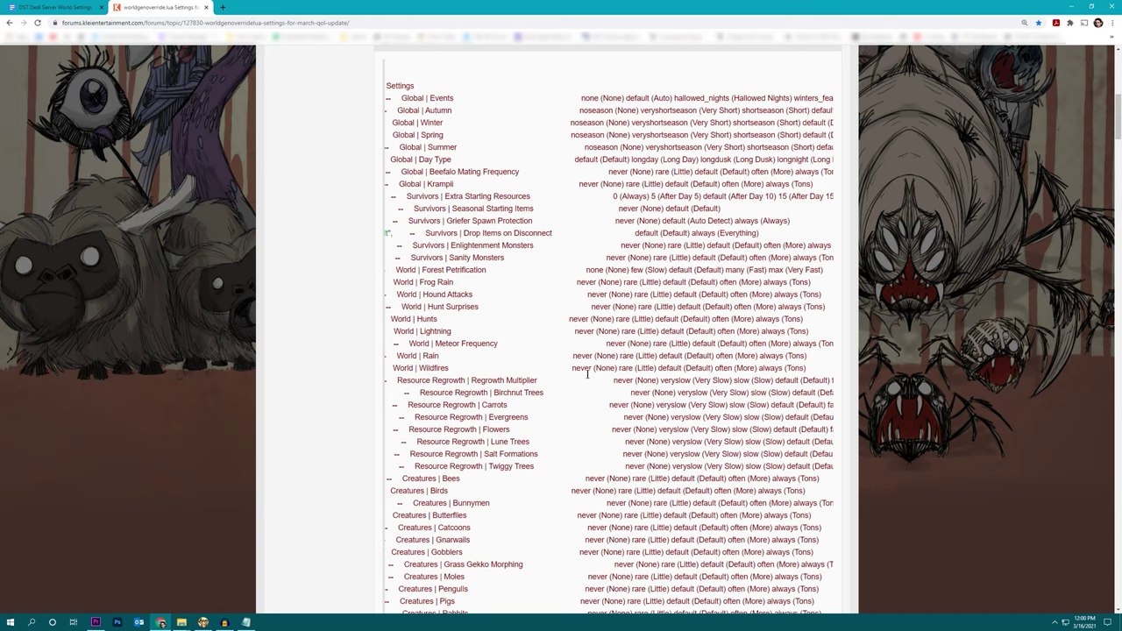
double_click(586, 368)
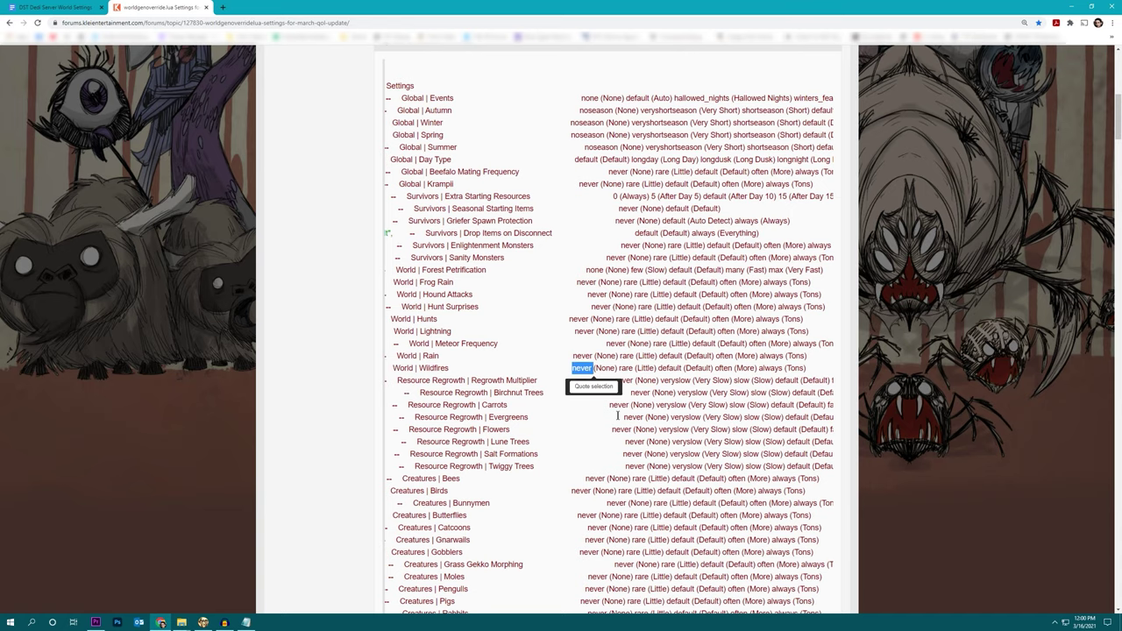
key(alt+Tab)
key(BackSpace)
key(BackSpace)
key(BackSpace)
key(BackSpace)
key(BackSpace)
key(BackSpace)
key(BackSpace)
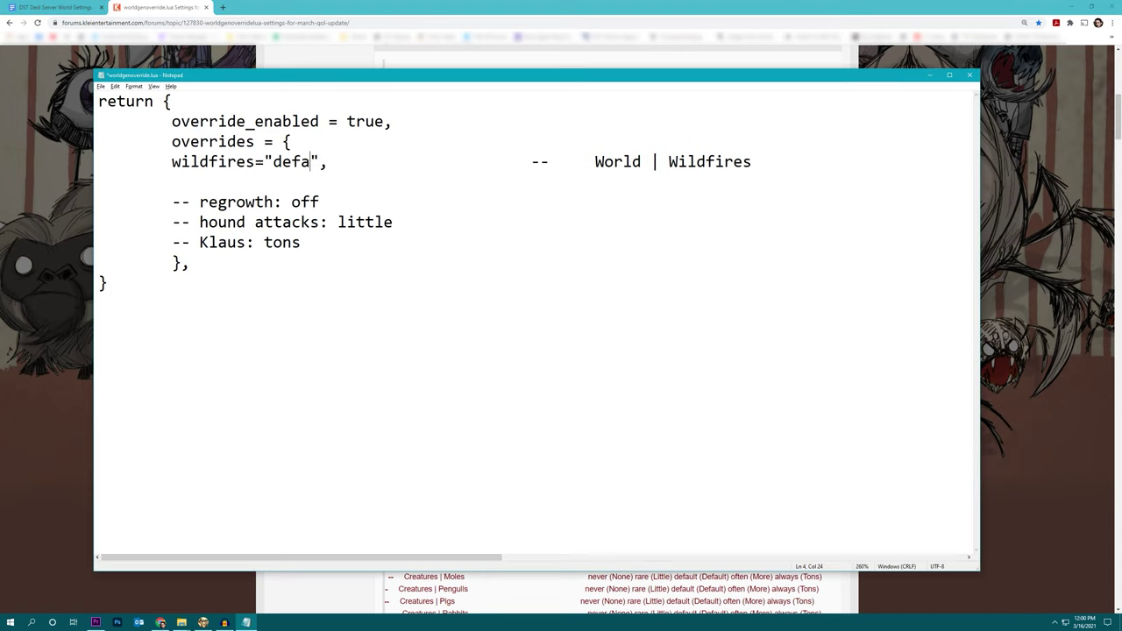
text(never)
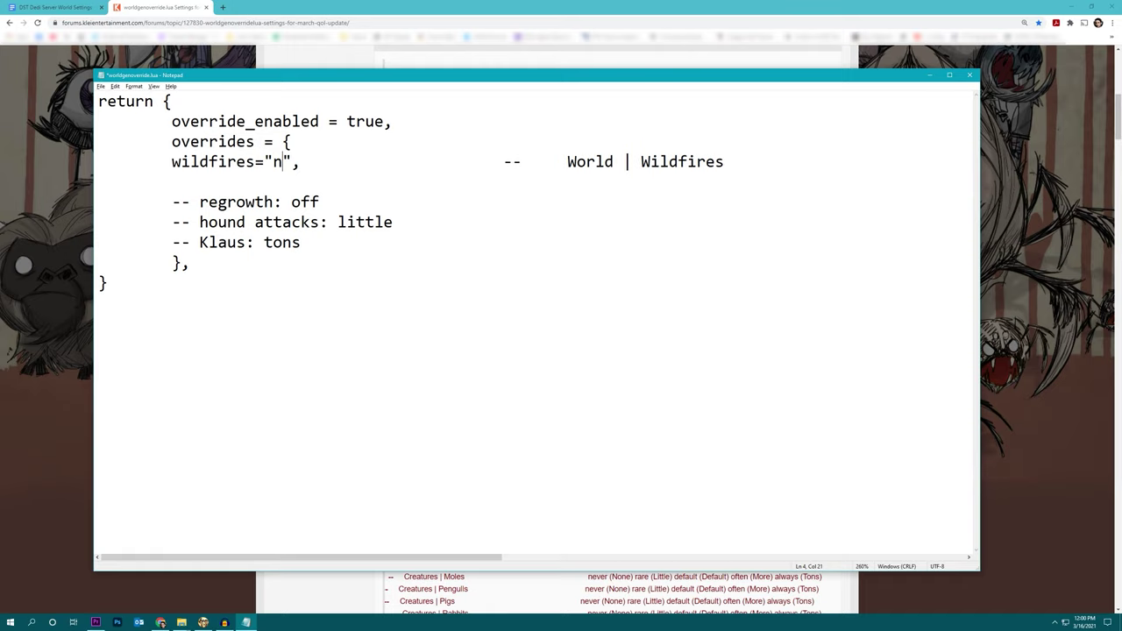
Step: Delete the trailing description after wildfires="never", and remove the blank line below it
click(337, 162)
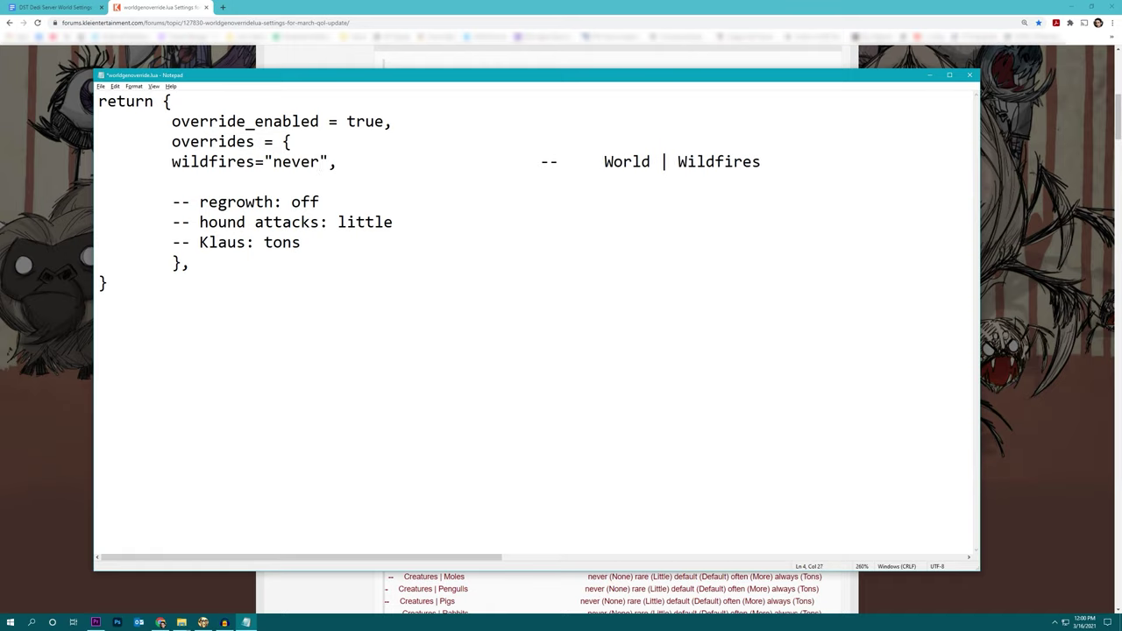
key(shift+End)
key(Delete)
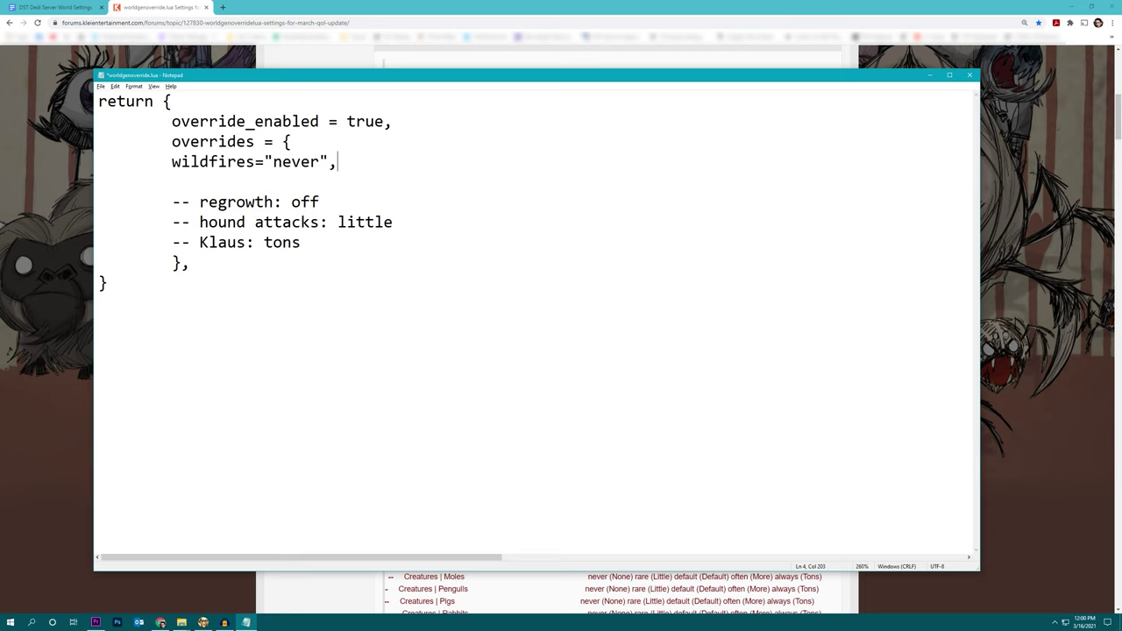
key(Delete)
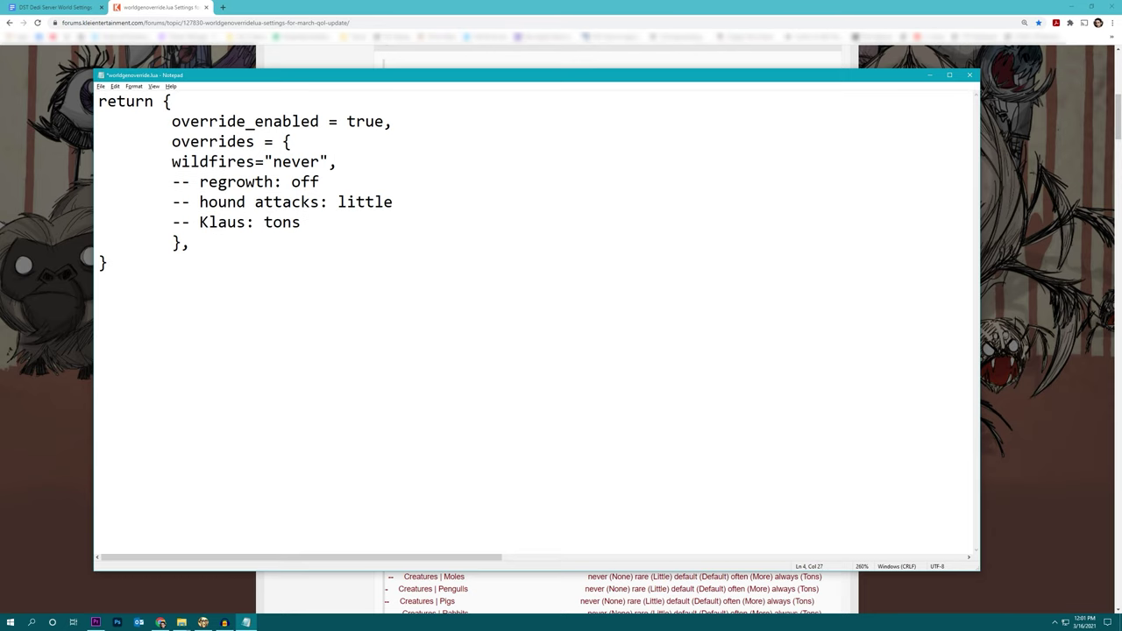
Step: Look up the Regrowth Multiplier option name for None in the forum's Forest list and replace the regrowth comment with regrowth: "never",
key(alt+Tab)
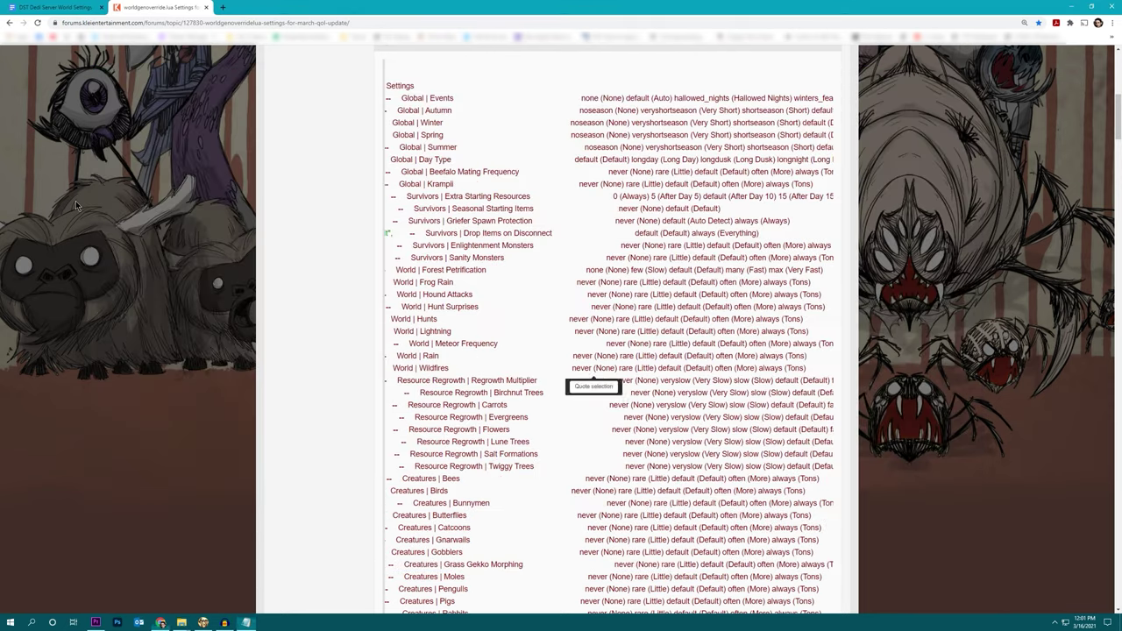
scroll(519, 331, down, 1)
scroll(520, 330, down, 1)
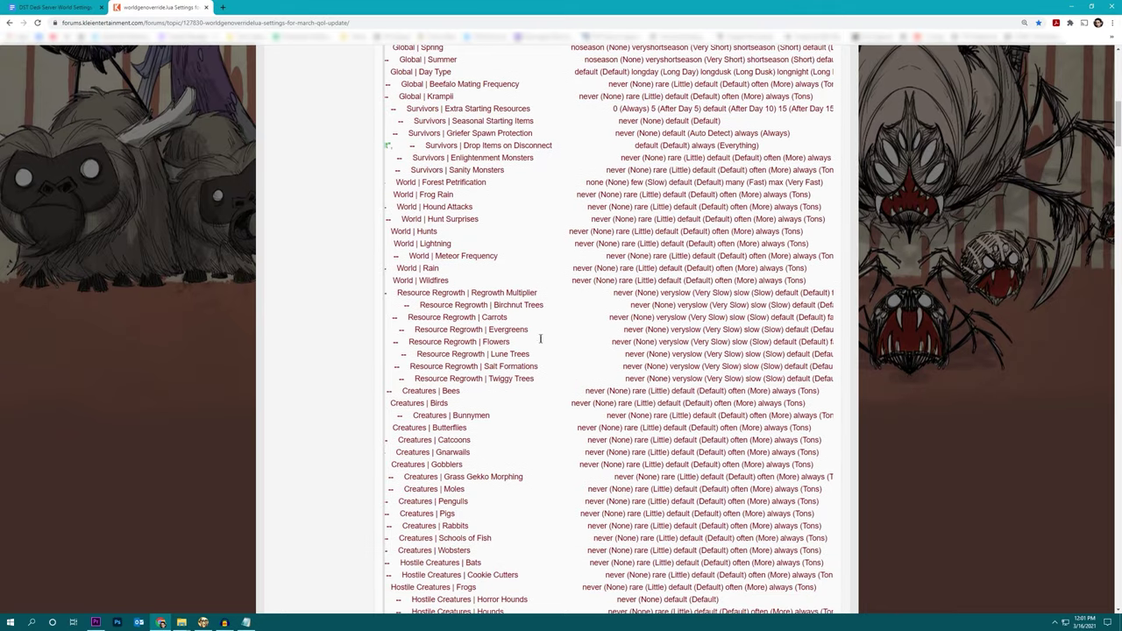
double_click(624, 293)
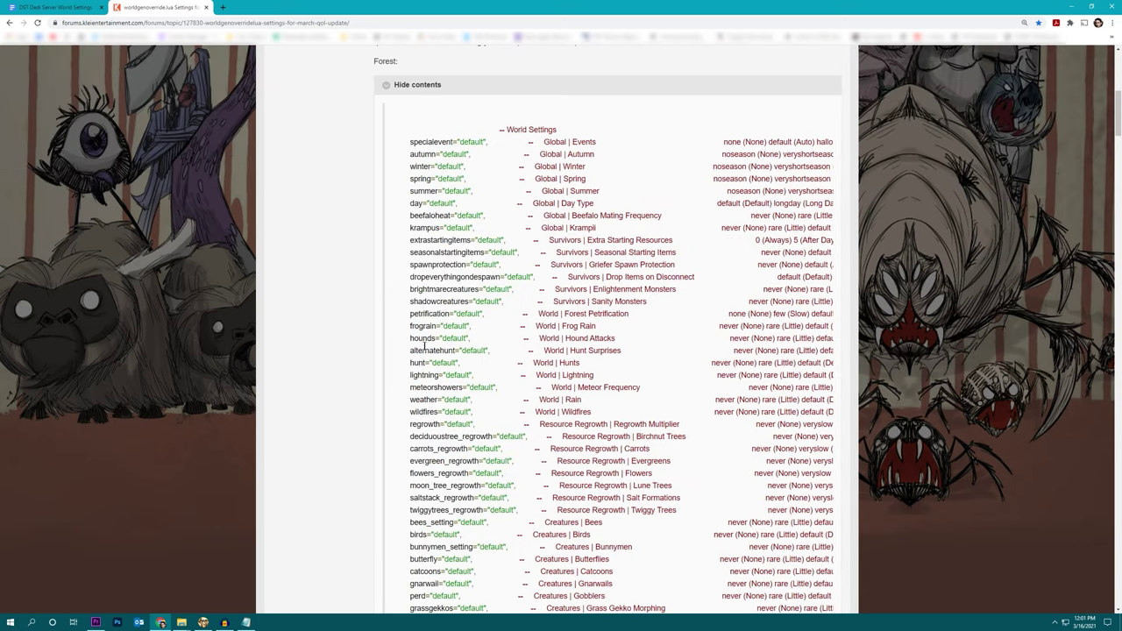
Step: Copy the full hounds line from the forum's Forest list and paste it over the "-- hound attacks: little" comment in worldgenoverride.lua
triple_click(425, 343)
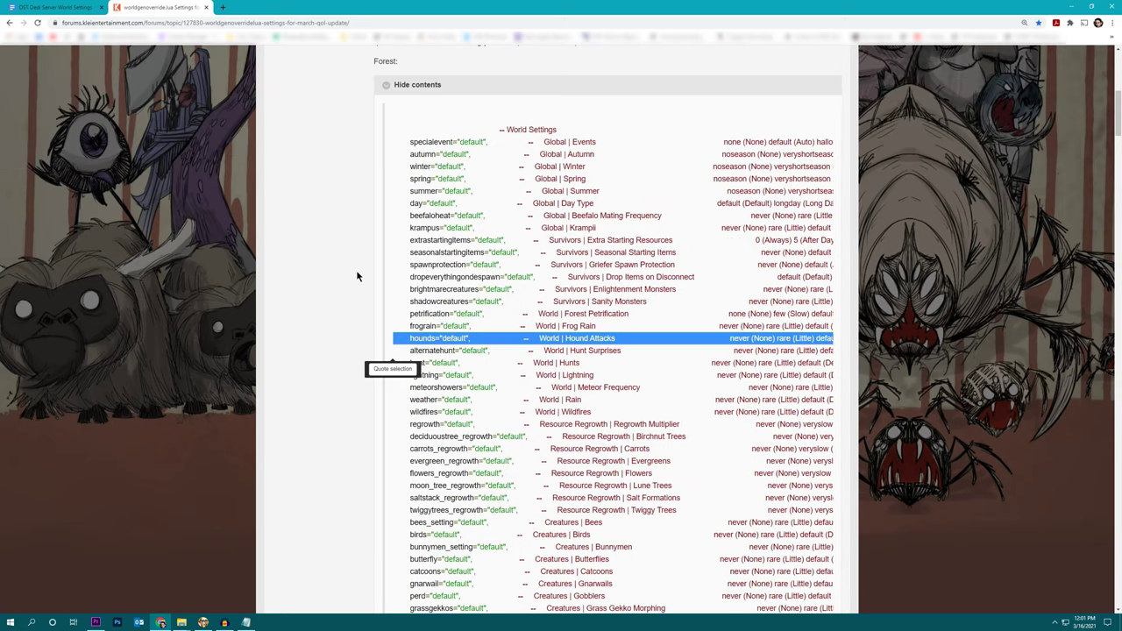
key(alt+Tab)
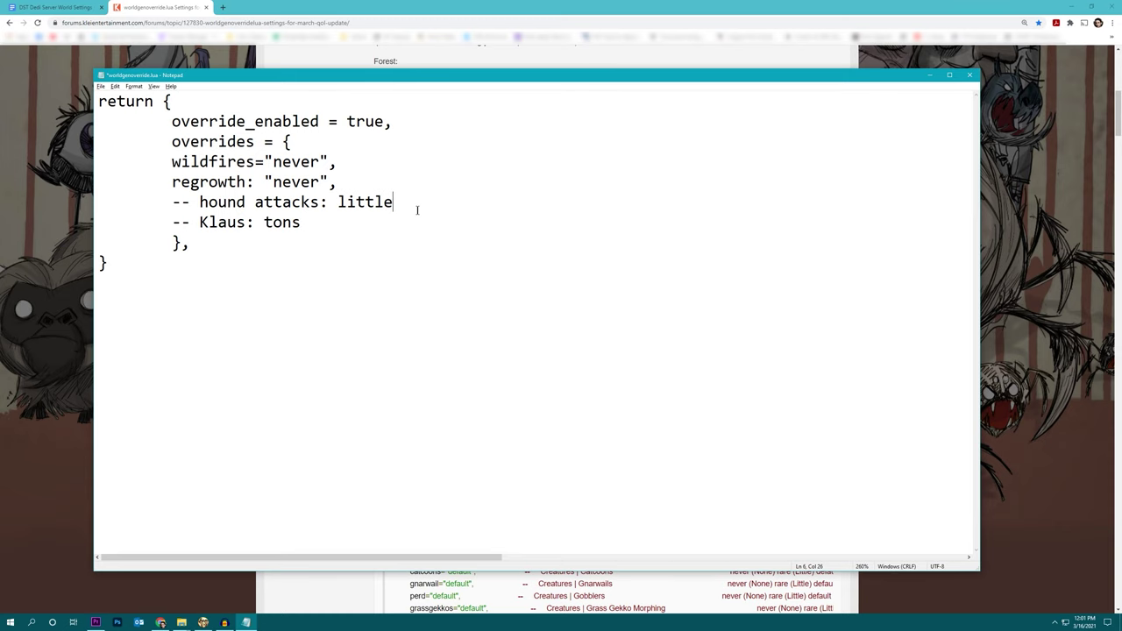
key(Home)
key(shift+End)
key(ctrl+v)
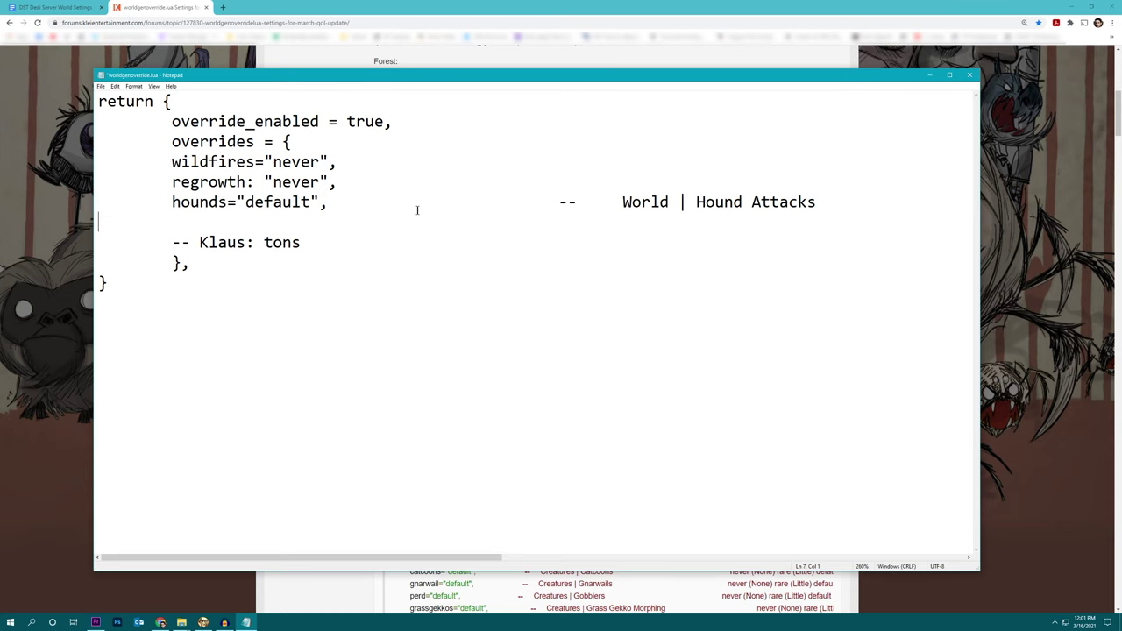
Step: Look up the Hound Attacks option name for Little in the forum list and set hounds to "rare" in worldgenoverride.lua
key(alt+Tab)
double_click(810, 344)
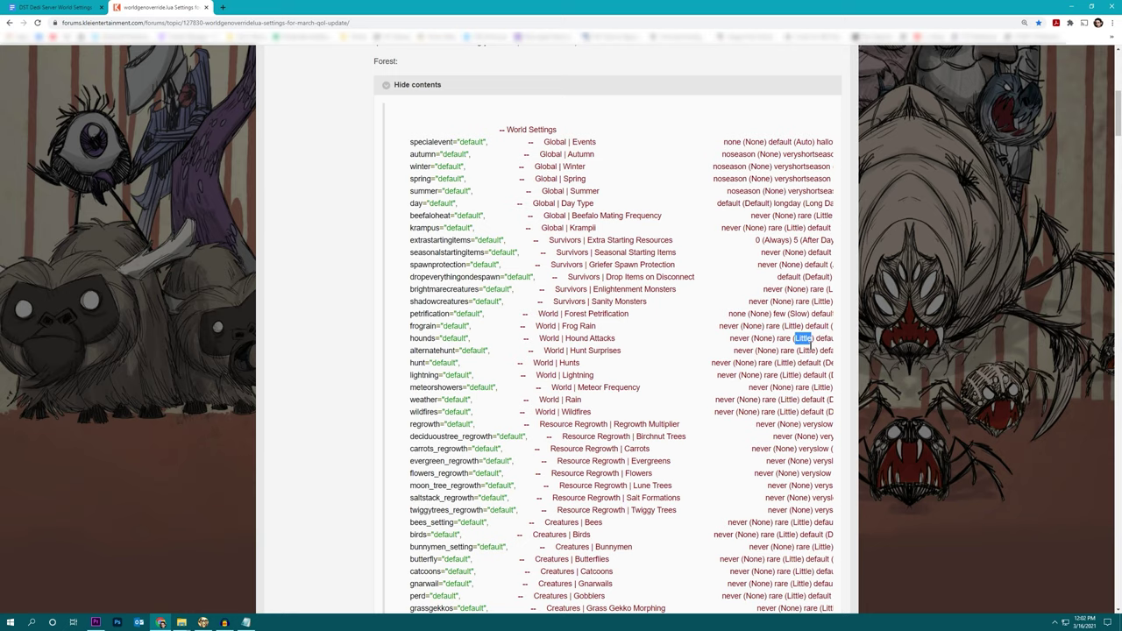
double_click(782, 338)
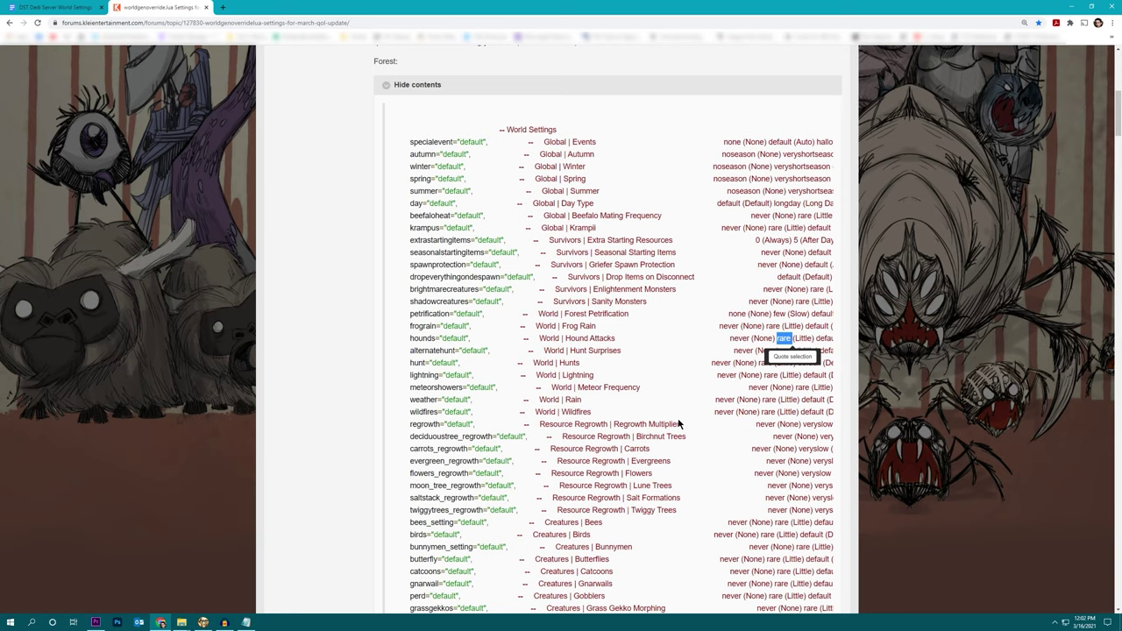
key(alt+Tab)
text(rare)
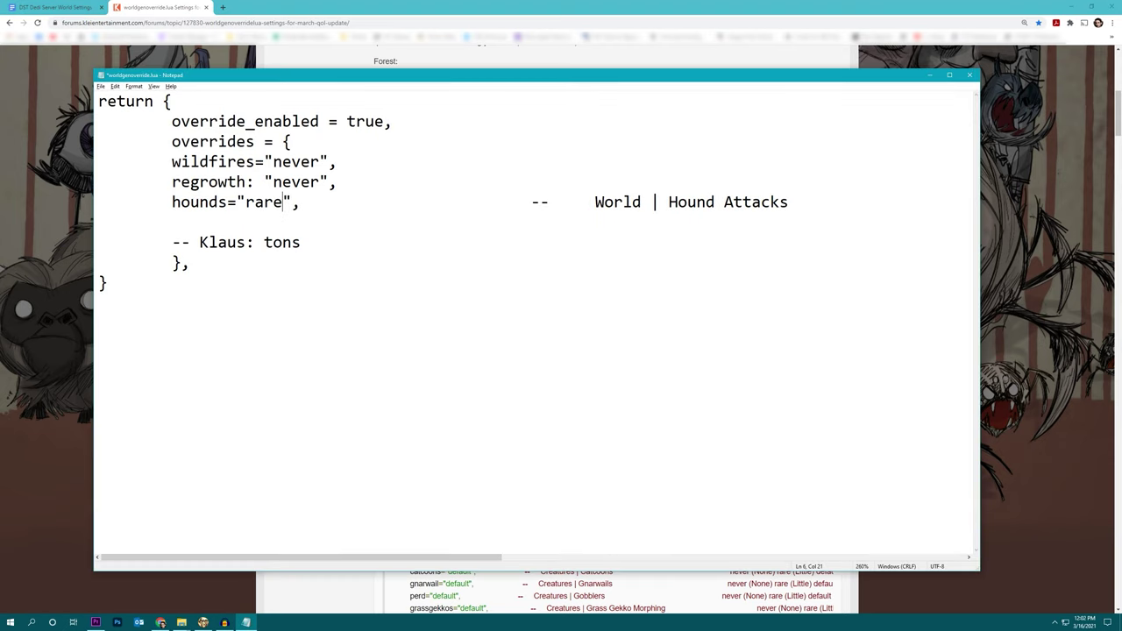
Step: Delete the trailing description after hounds="rare", in worldgenoverride.lua
key(shift+End)
key(Delete)
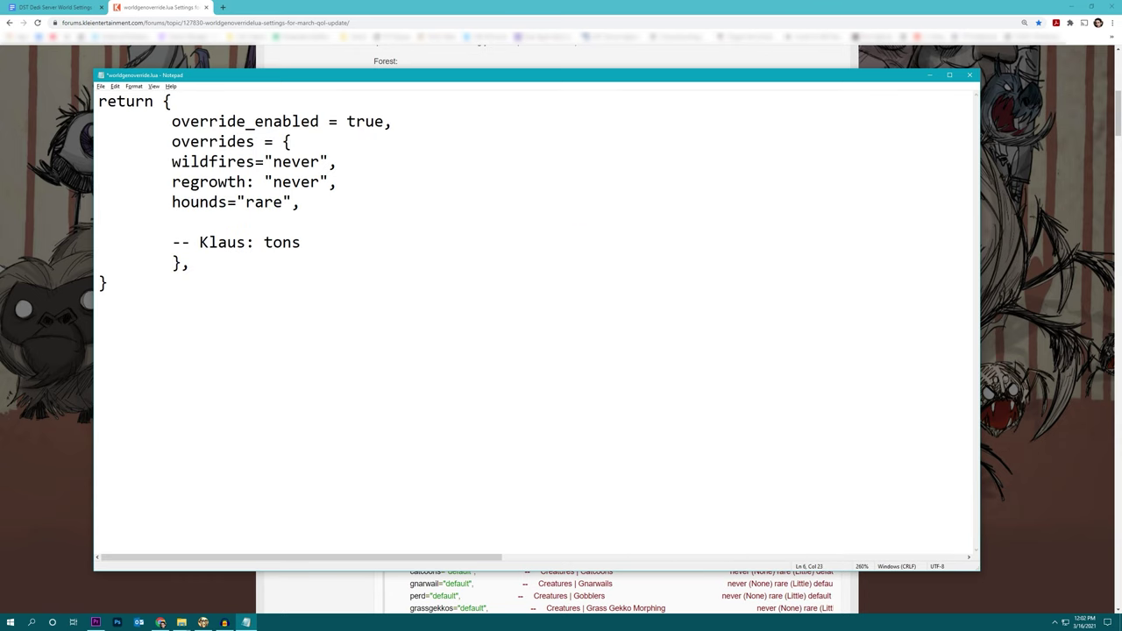
Step: Replace the "-- Klaus: tons" comment with the klaus line from the forum's Forest list, set to "always" and without its trailing description
key(alt+Tab)
scroll(553, 103, down, 1)
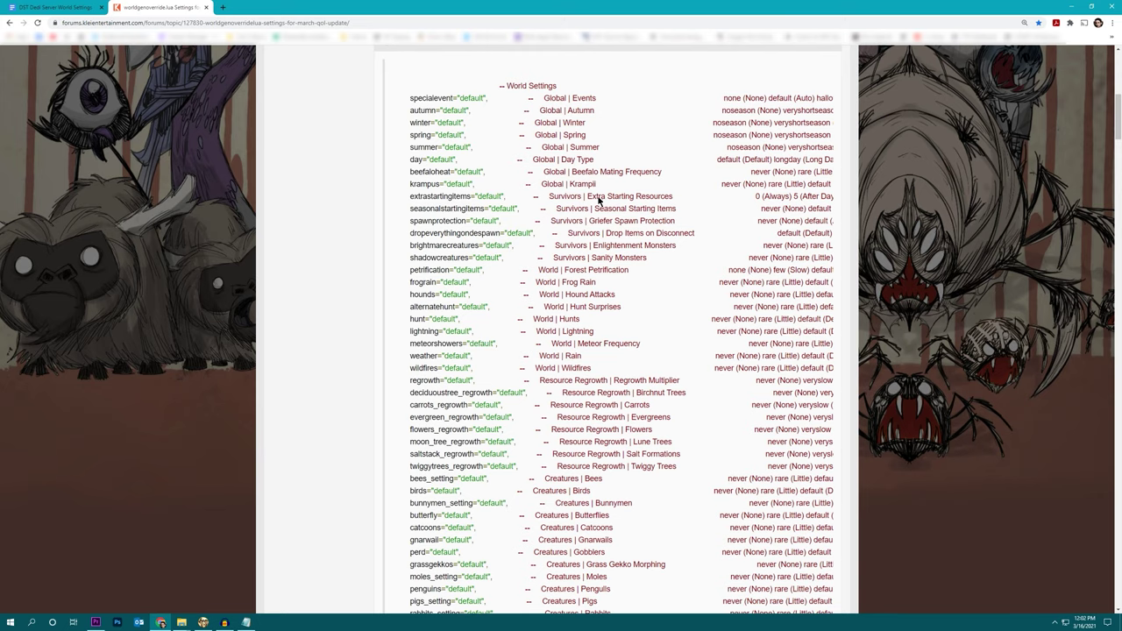
scroll(589, 211, down, 3)
scroll(570, 394, down, 4)
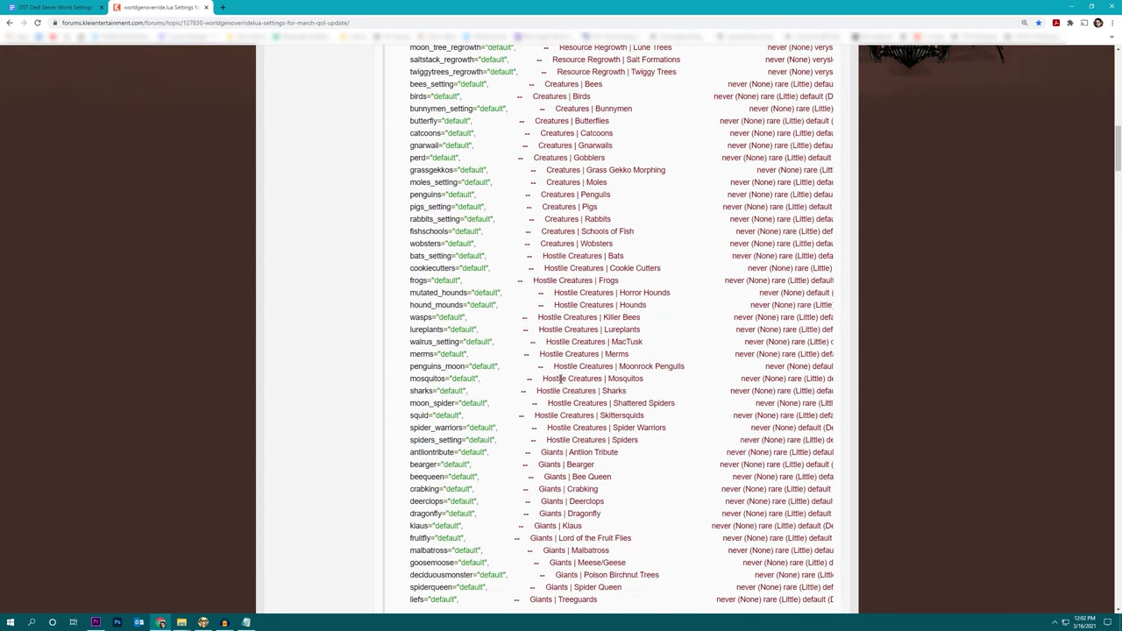
scroll(572, 377, down, 1)
scroll(570, 377, down, 1)
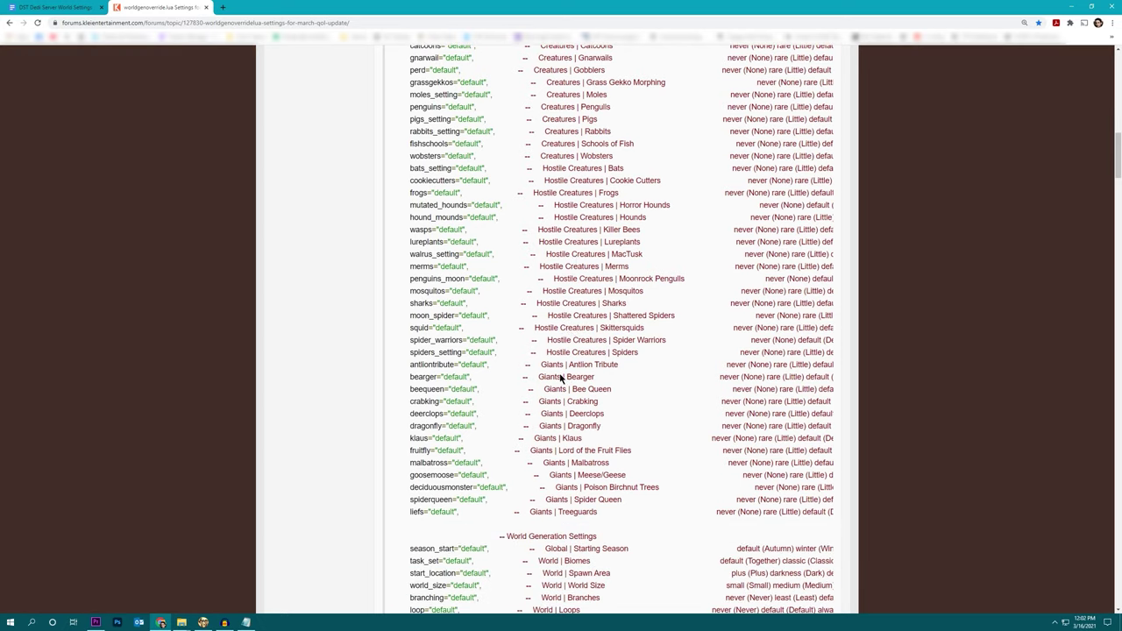
triple_click(419, 438)
scroll(701, 449, right, 3)
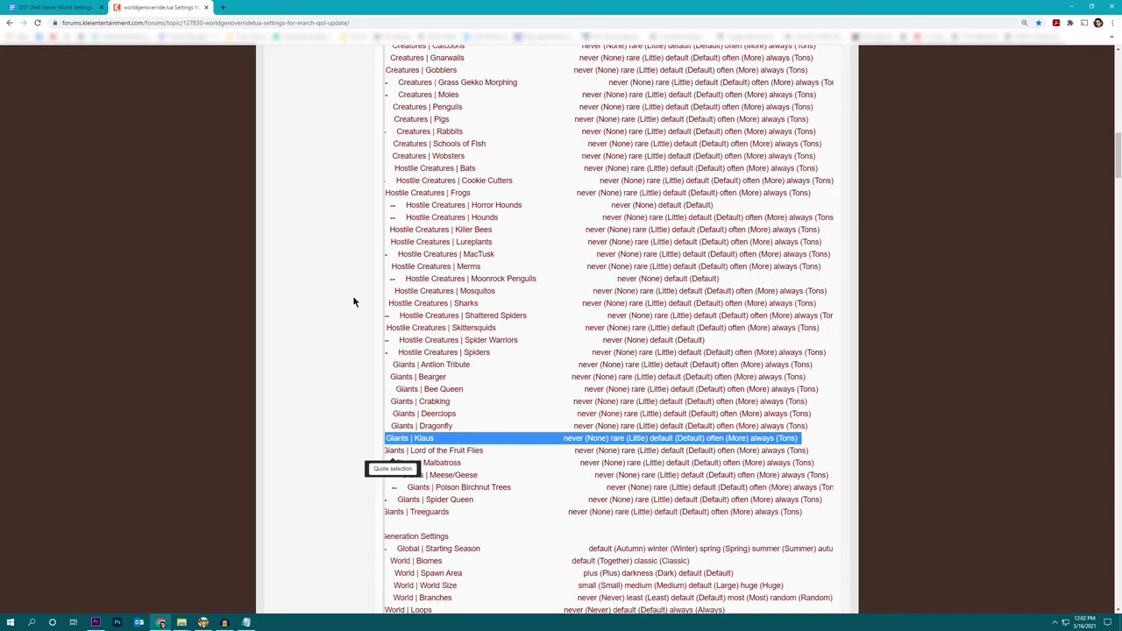
key(alt+Tab)
text(ys",)
key(shift+End)
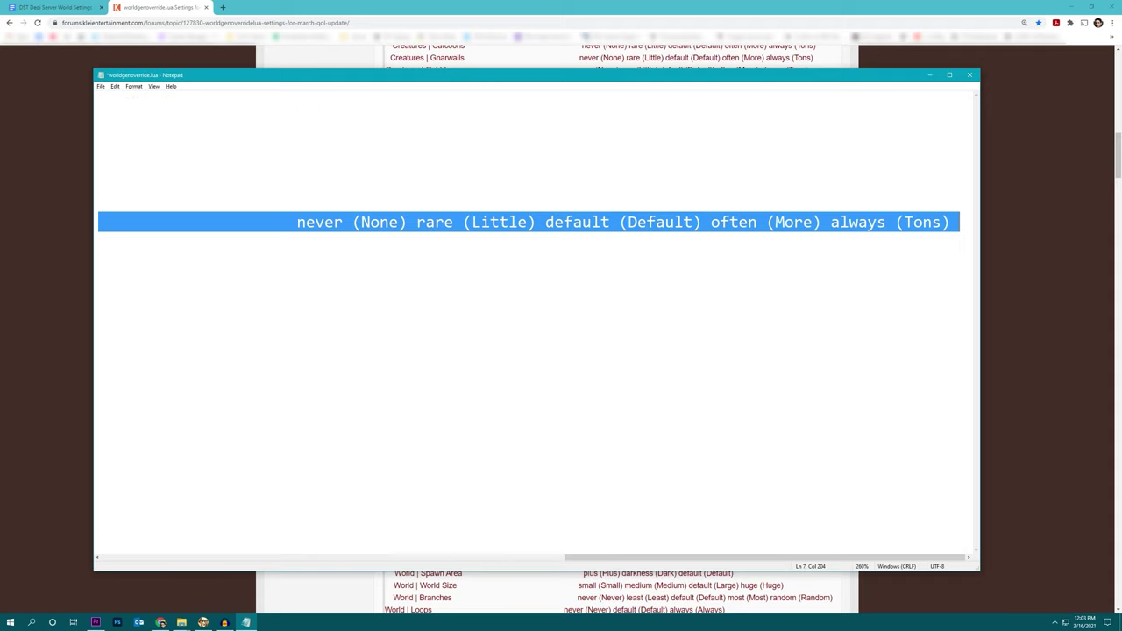
key(Delete)
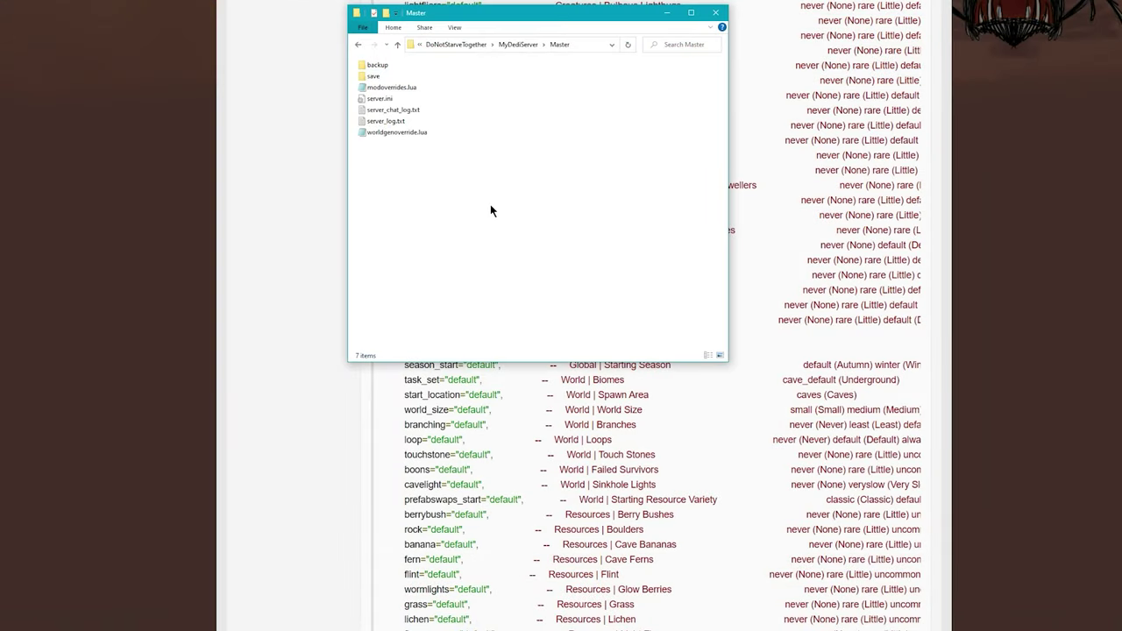
Step: Create a text file named worldgenoverride.lua in the Caves folder of MyDediServer, accepting the file extension change
key(alt+Up)
double_click(376, 66)
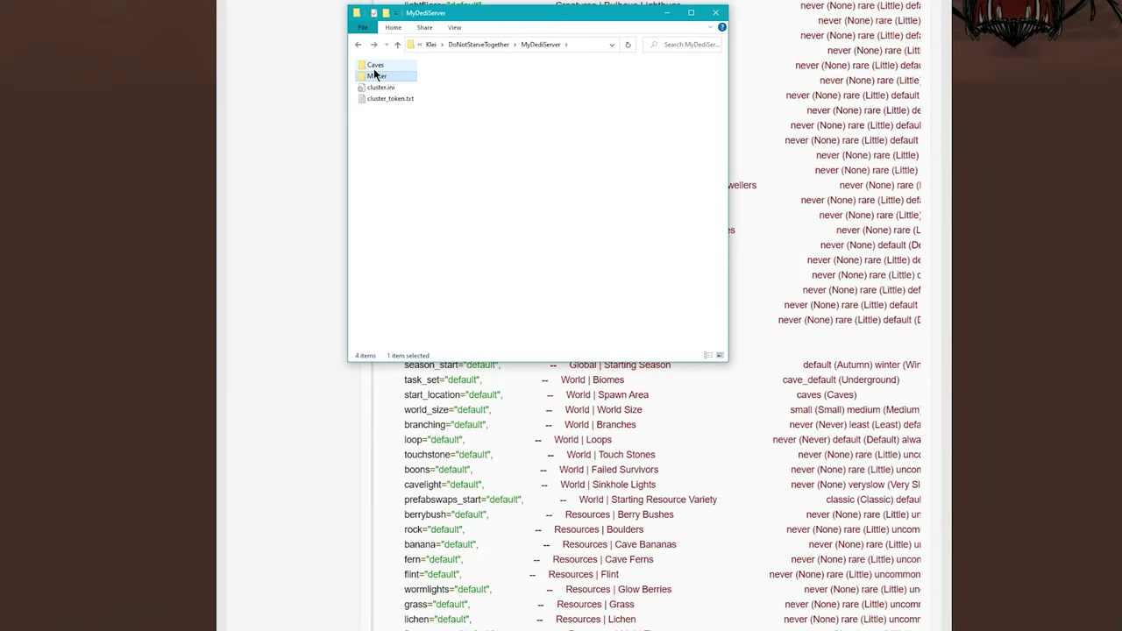
right_click(416, 173)
mouse_move(502, 293)
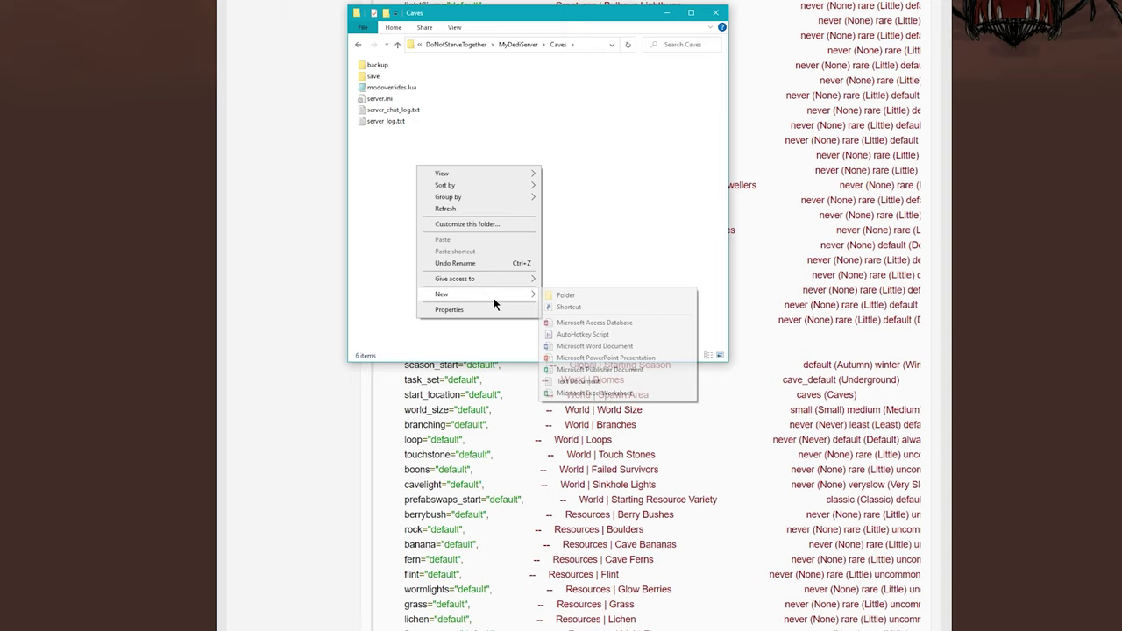
click(579, 381)
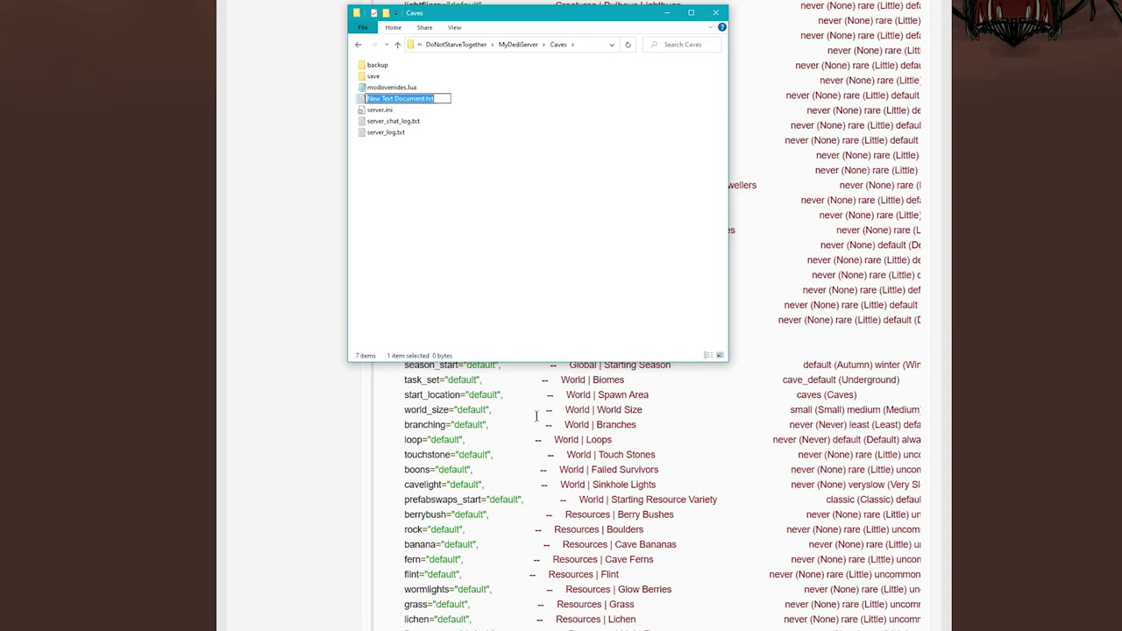
text(worldgenoverride)
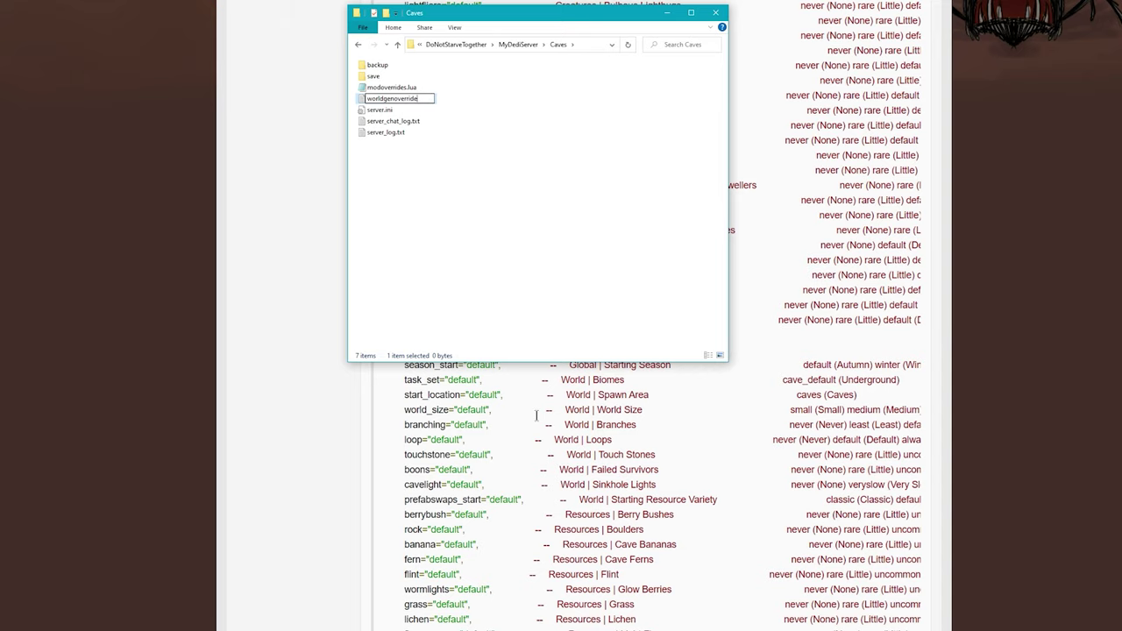
text(.lua)
key(Return)
key(Return)
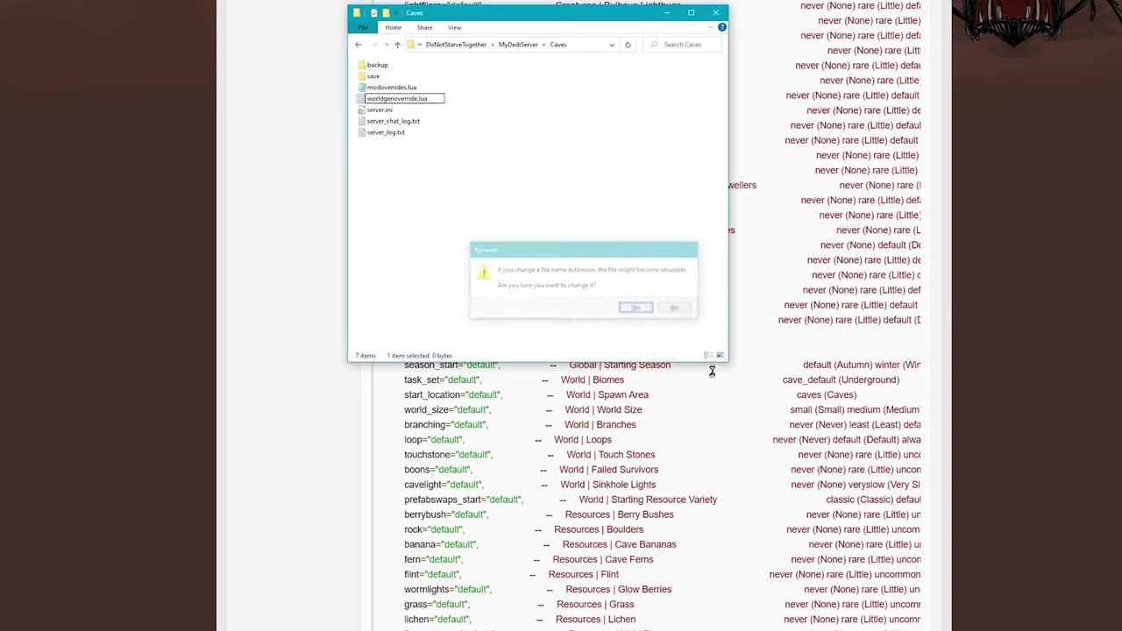
Step: Open the new Caves worldgenoverride.lua and enter the return block with preset "DST_CAVE", override_enabled = true and an empty overrides table
double_click(405, 133)
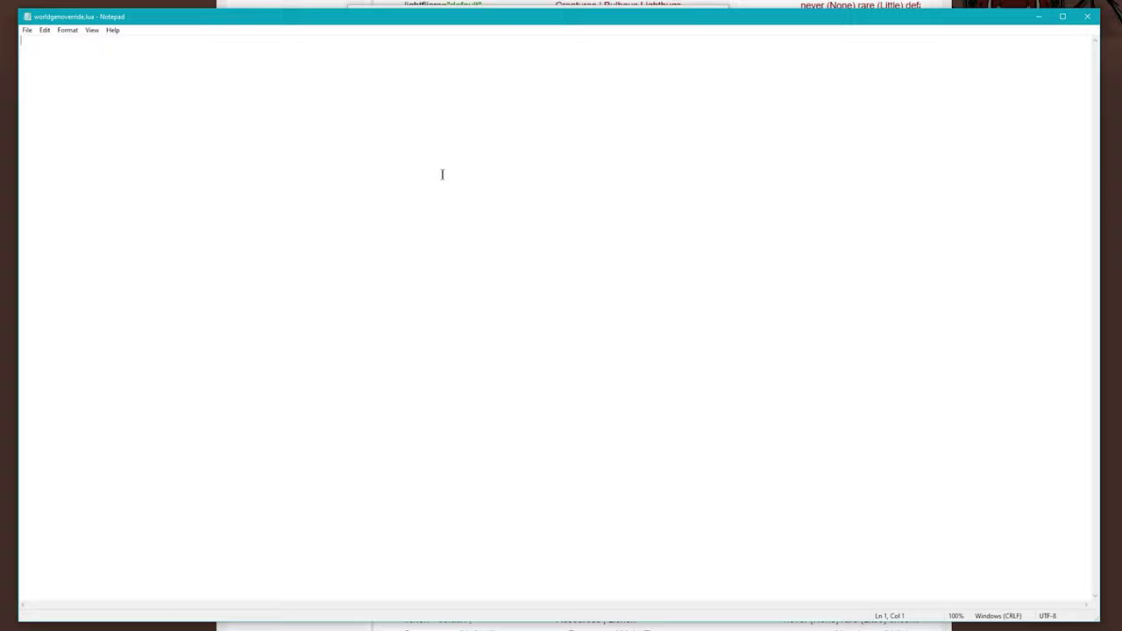
text(return {     preset = "DST_CAVE",     override_enabled = true,         overrides = {          }, })
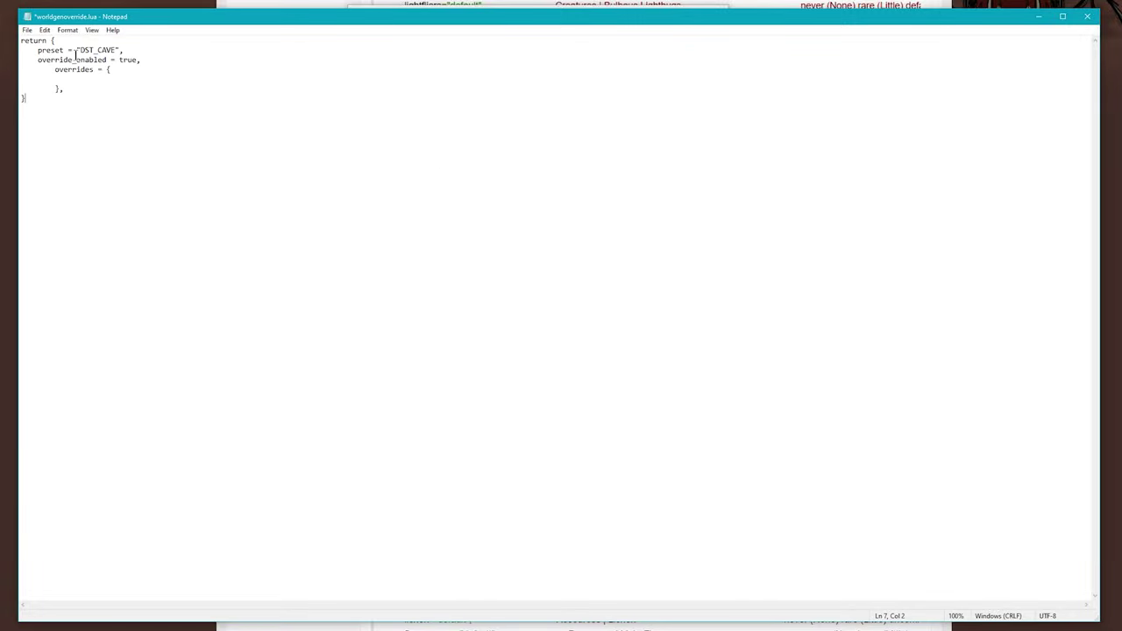
ctrl+scroll(146, 100, up, 13)
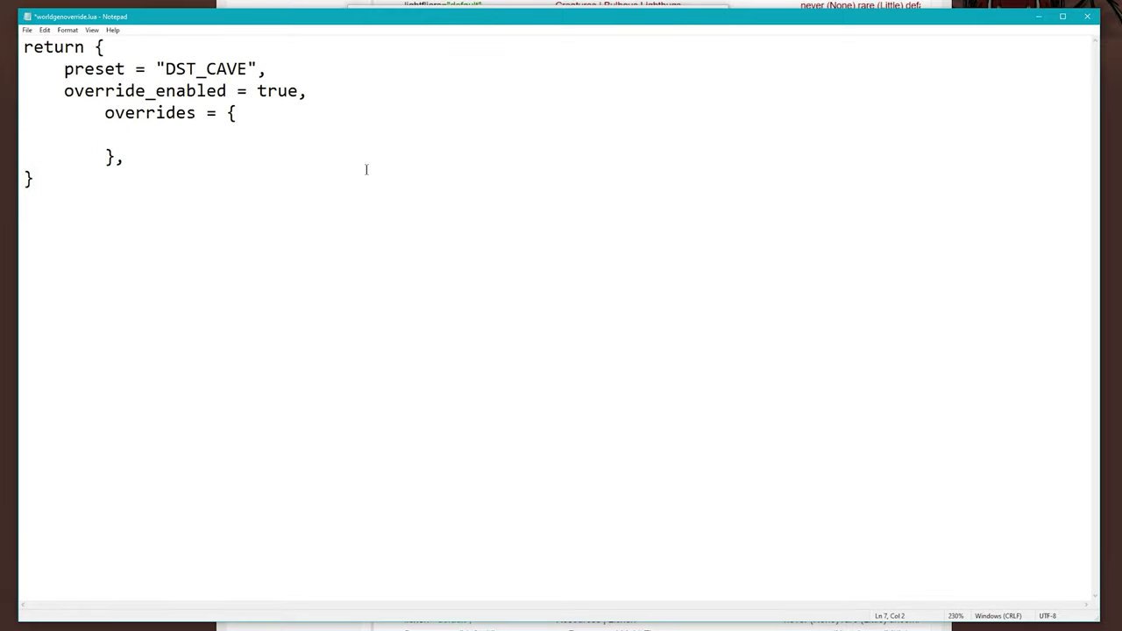
click(294, 140)
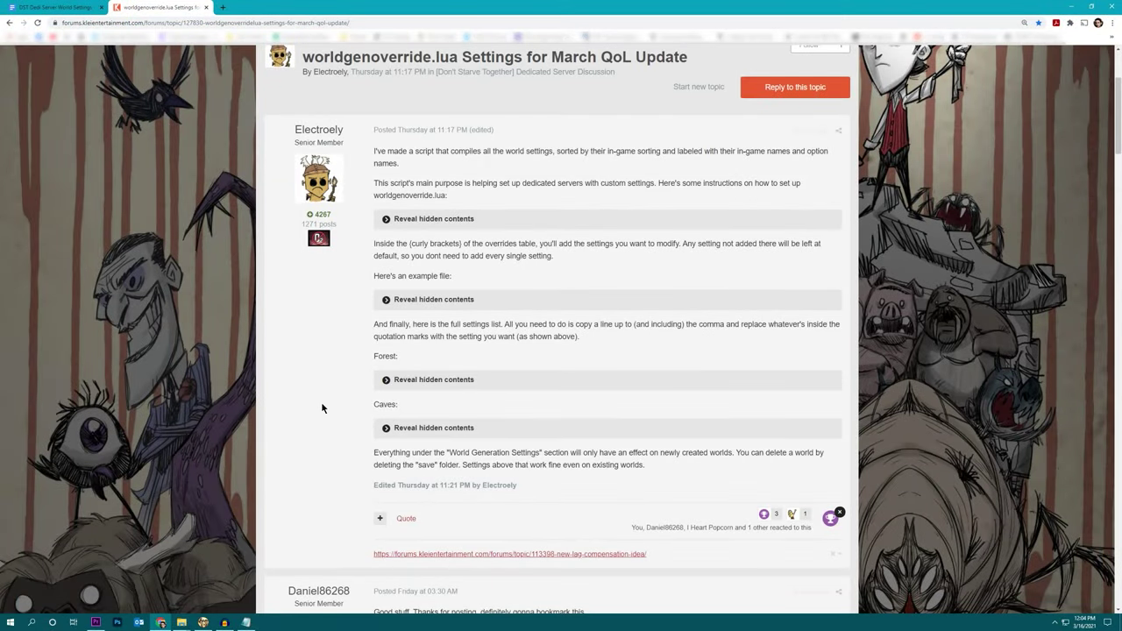
Step: Reveal the hidden Caves settings list in the forum post and view its World Settings section
click(431, 433)
scroll(433, 436, down, 6)
scroll(578, 256, up, 2)
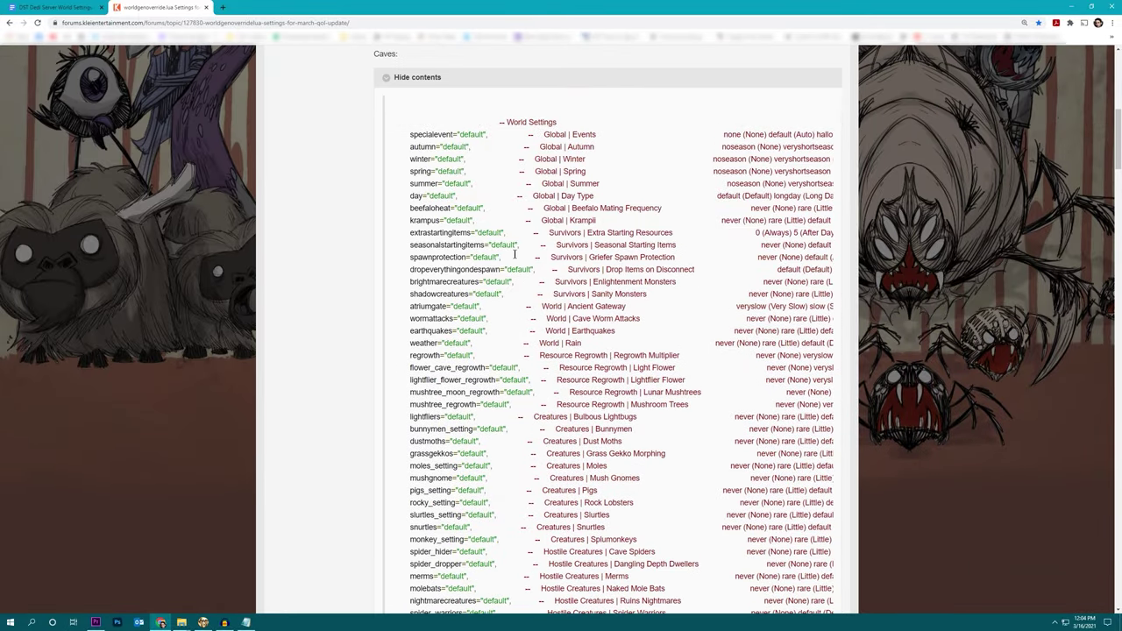
Step: In the game's Caves settings, choose Ancient Gateway Fast, Cave Worm Attacks Little and Grass Gekko Morphing None, noting them as comments in the file
key(alt+Tab)
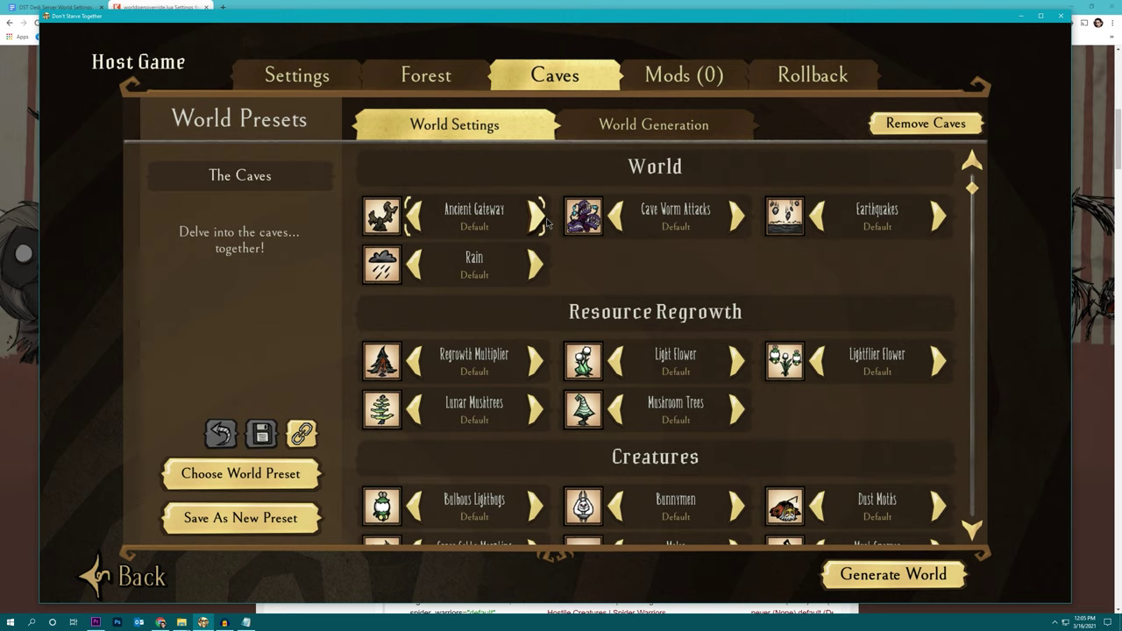
click(537, 215)
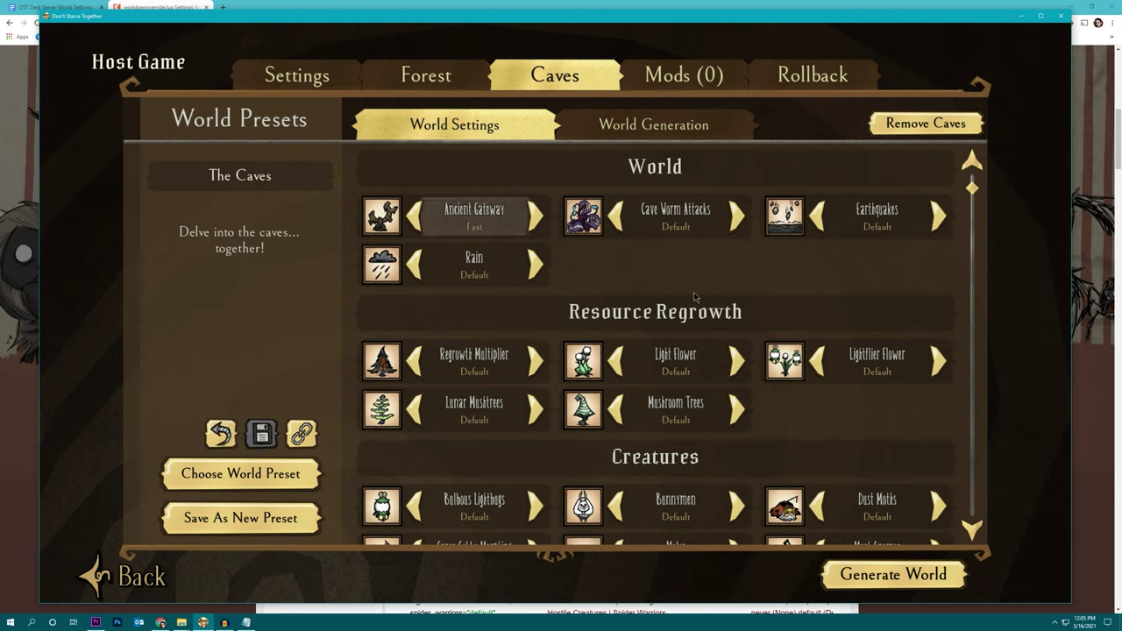
click(614, 217)
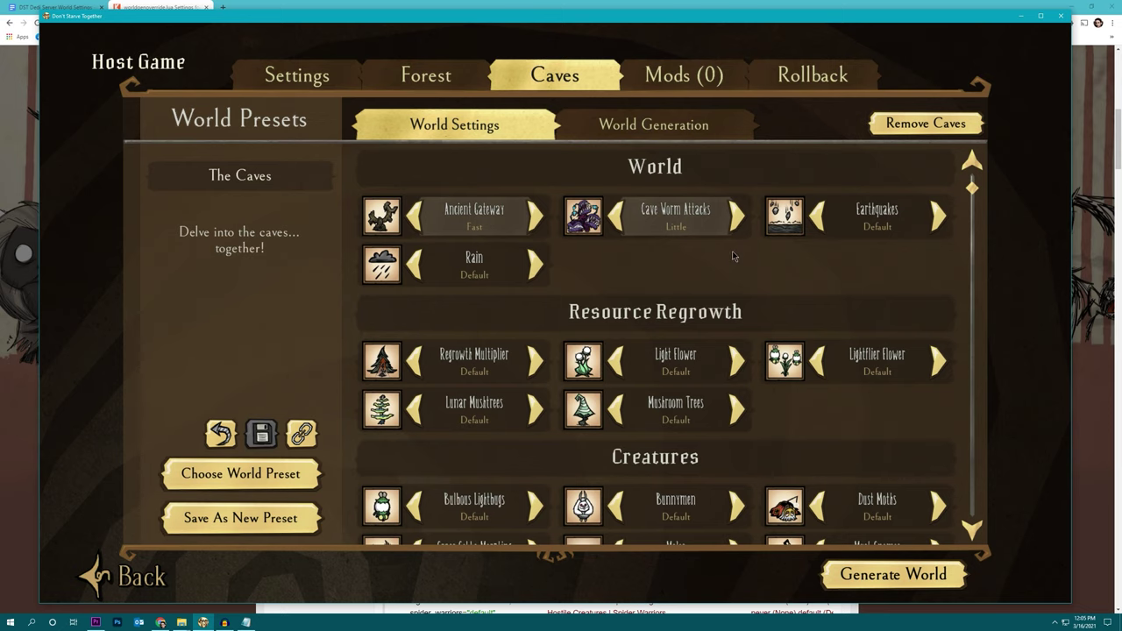
scroll(735, 256, down, 3)
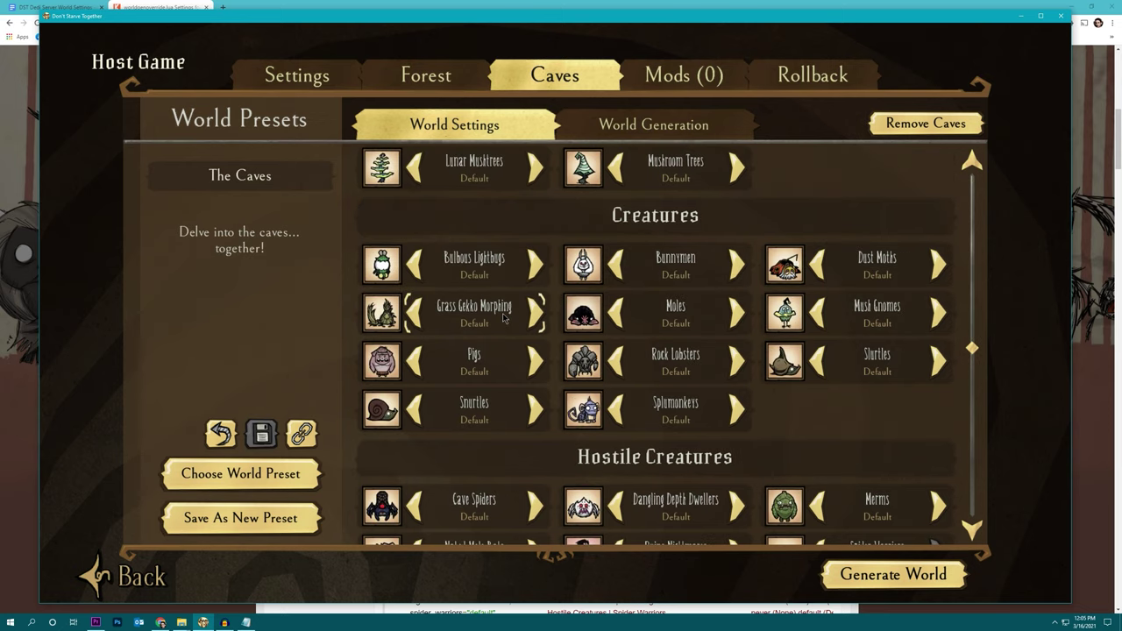
scroll(413, 314, down, 1)
click(414, 275)
click(414, 275)
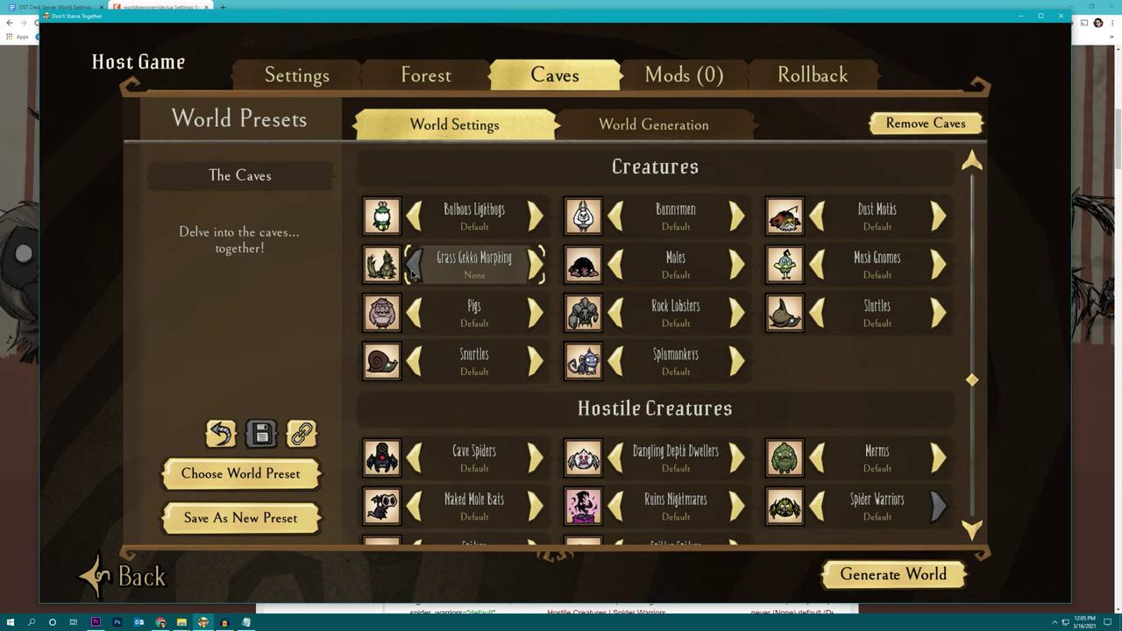
key(alt+Tab)
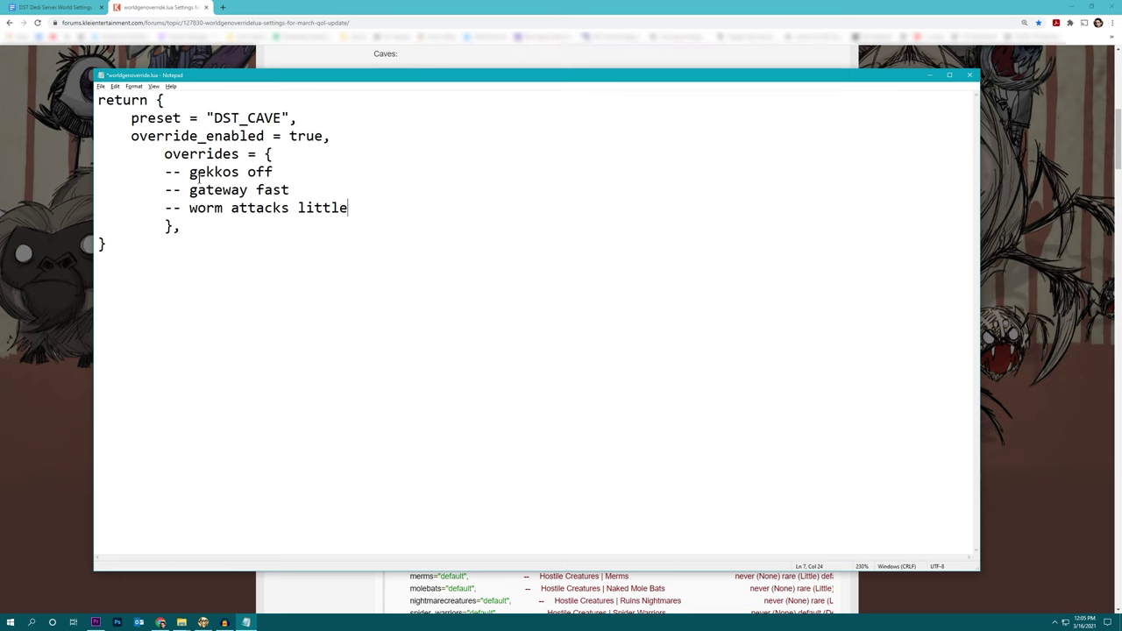
Step: Look up the Grass Gekko Morphing option name for None in the Caves list and paste its full line over the "-- gekkos off" comment
key(alt+Tab)
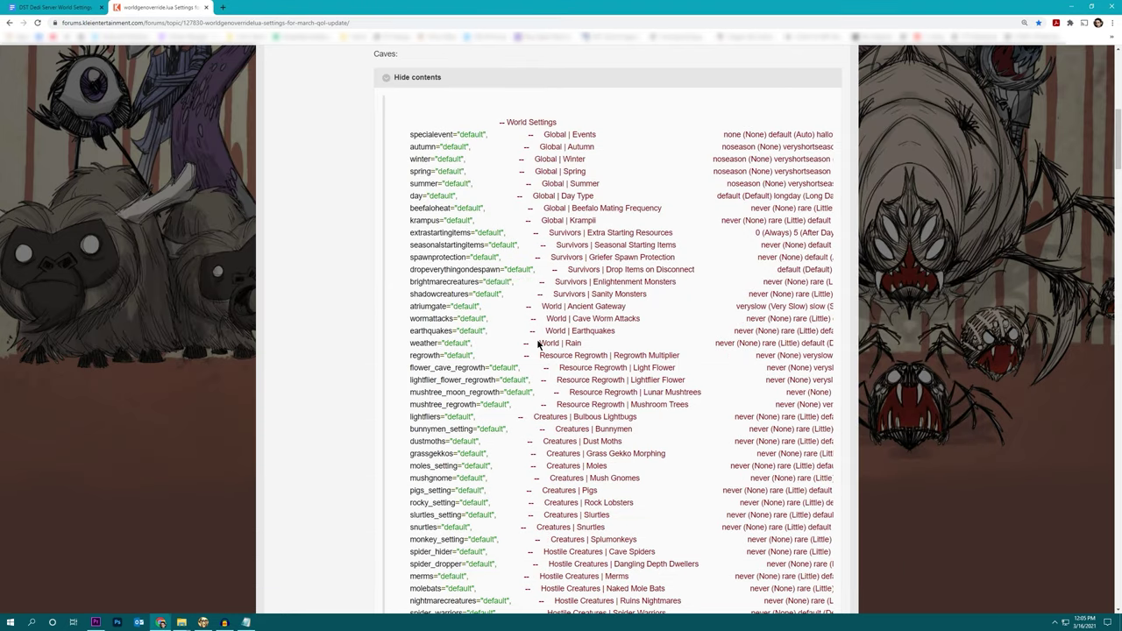
scroll(538, 283, down, 2)
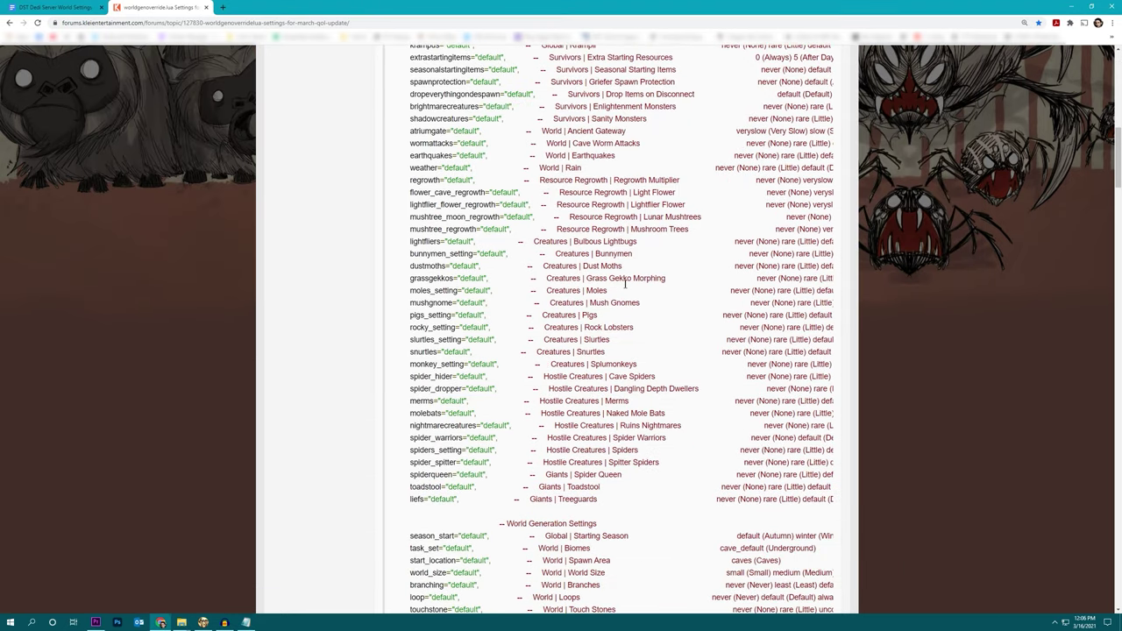
double_click(764, 279)
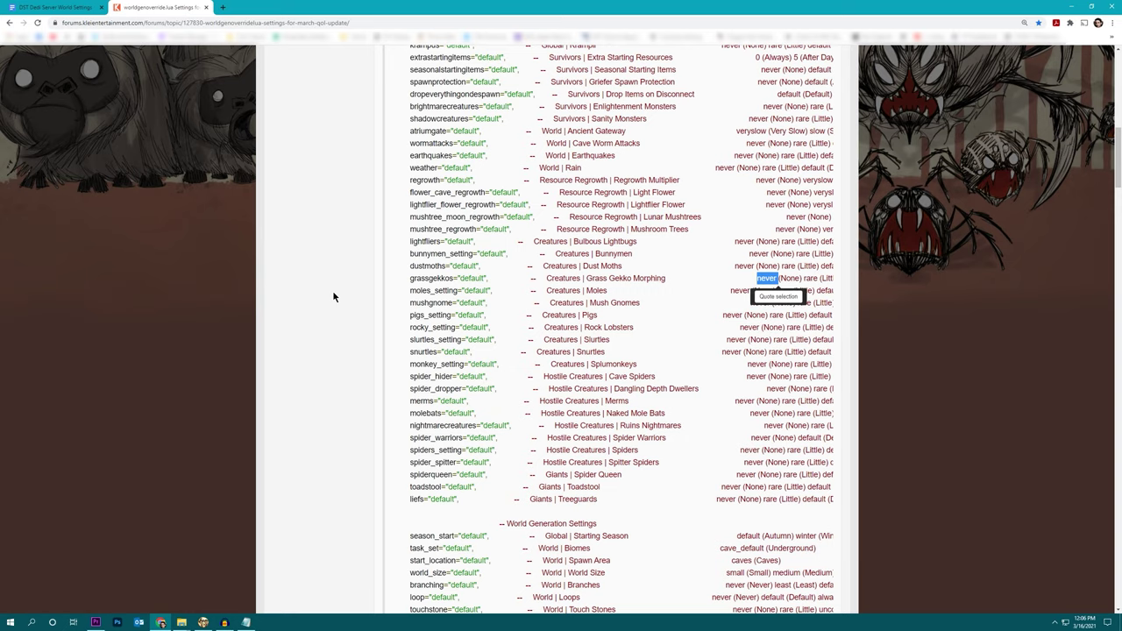
triple_click(451, 283)
key(ctrl+c)
key(alt+Tab)
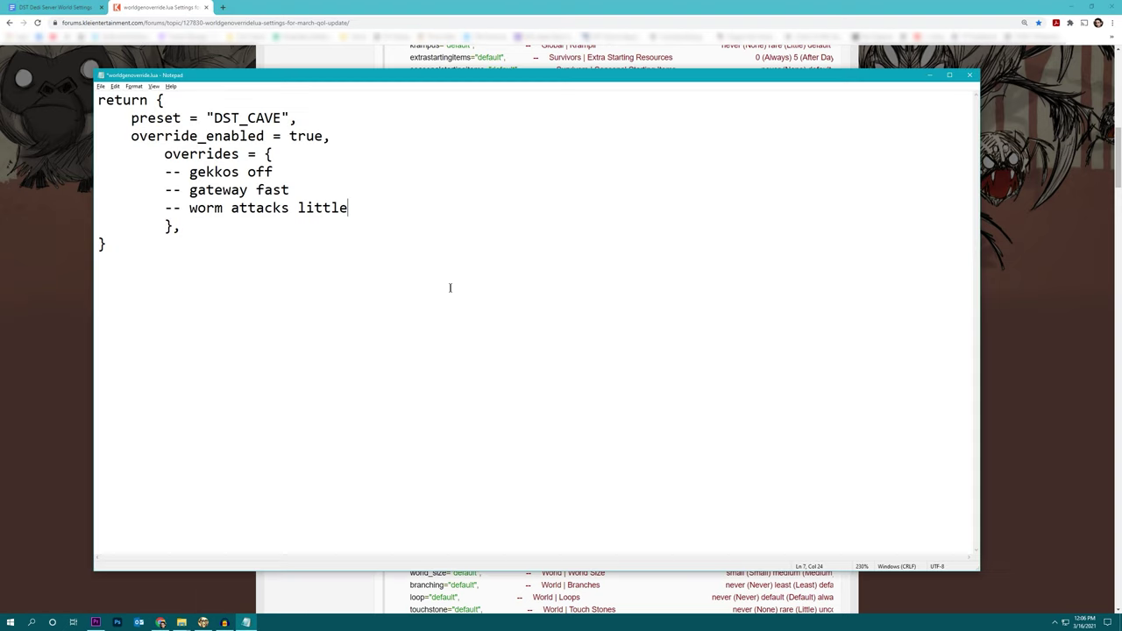
drag(98, 172, 285, 174)
key(ctrl+v)
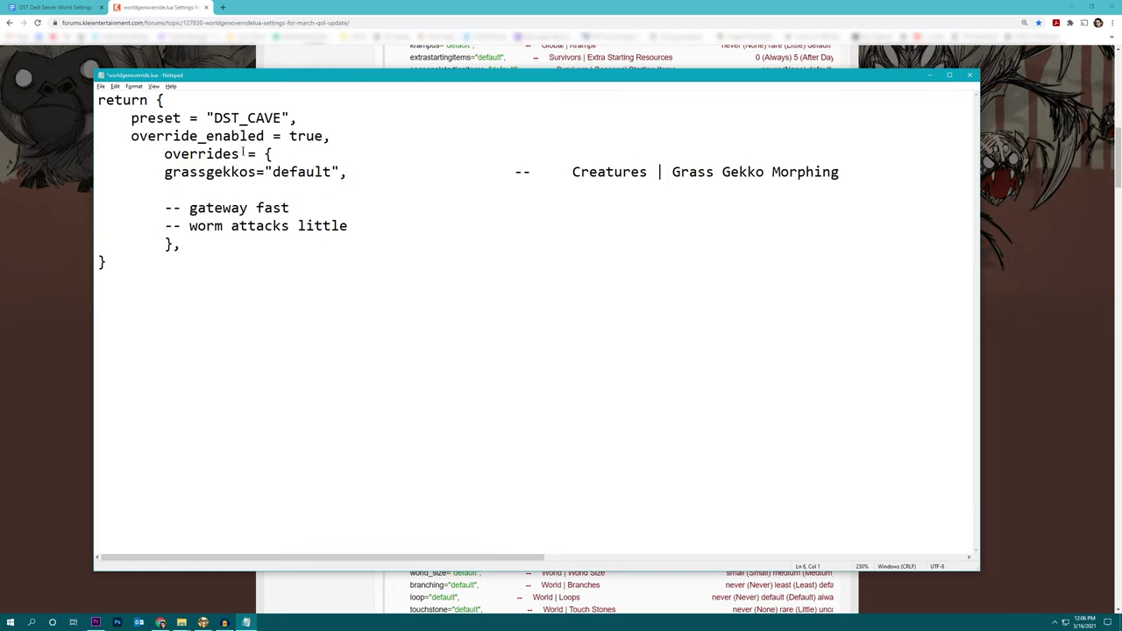
Step: Set grassgekkos to "never" and remove the trailing description and the blank line below it
click(332, 172)
key(BackSpace)
key(BackSpace)
key(BackSpace)
key(BackSpace)
key(BackSpace)
key(BackSpace)
key(BackSpace)
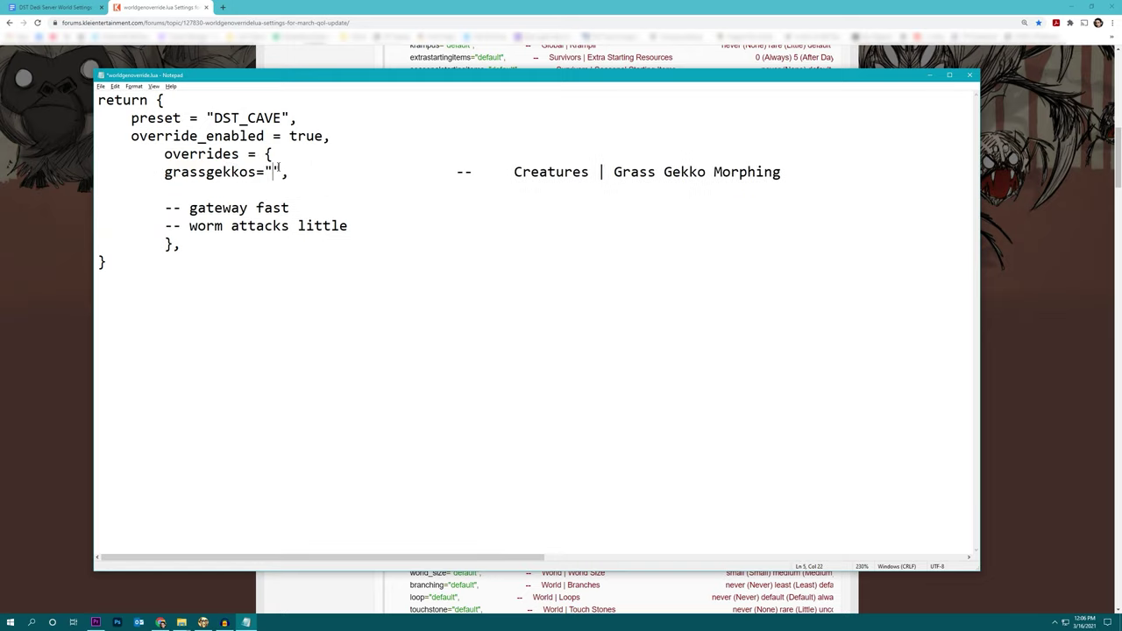
text(never)
key(End)
key(shift+End)
key(Delete)
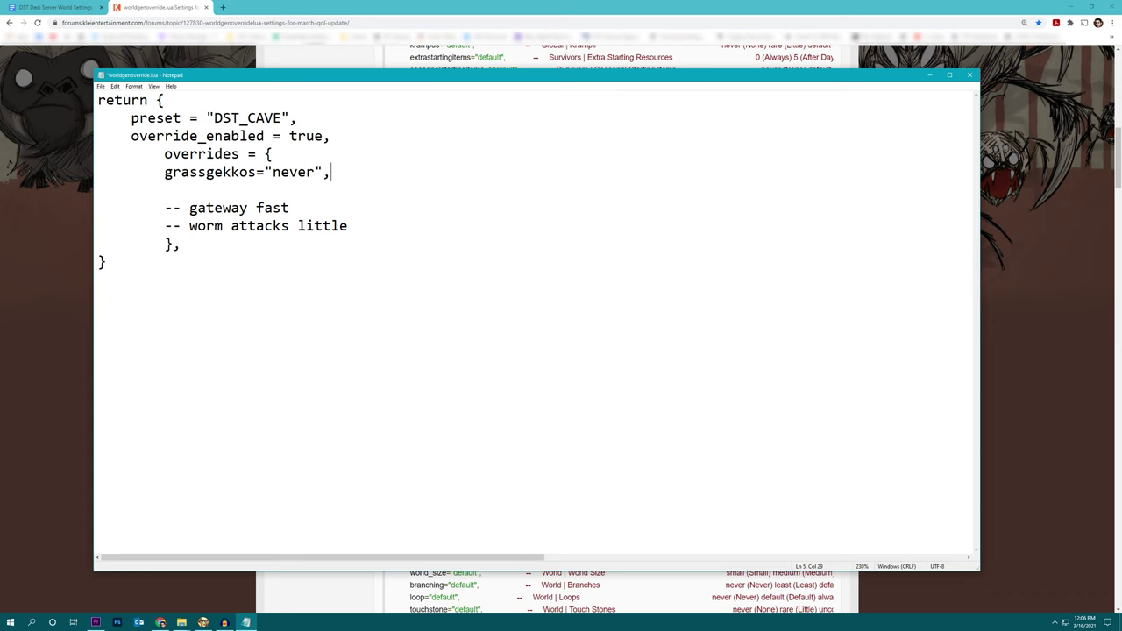
key(Delete)
Step: Replace the "-- gateway fast" comment with the atriumgate line from the Caves list, and look up the Ancient Gateway option name for Fast
scroll(1051, 307, down, 5)
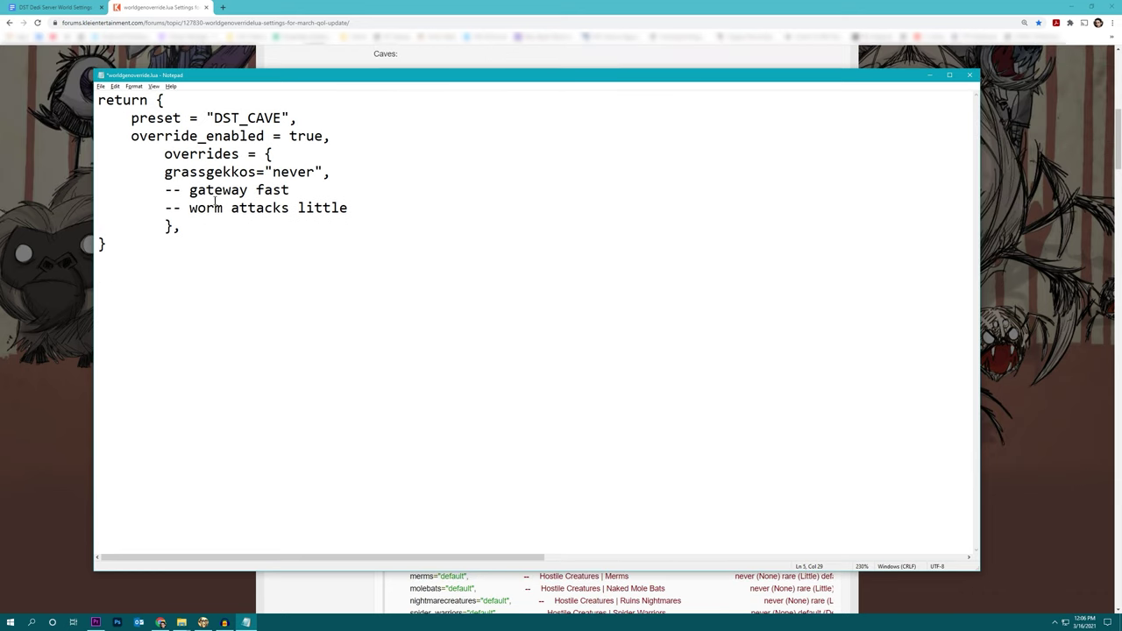
click(70, 185)
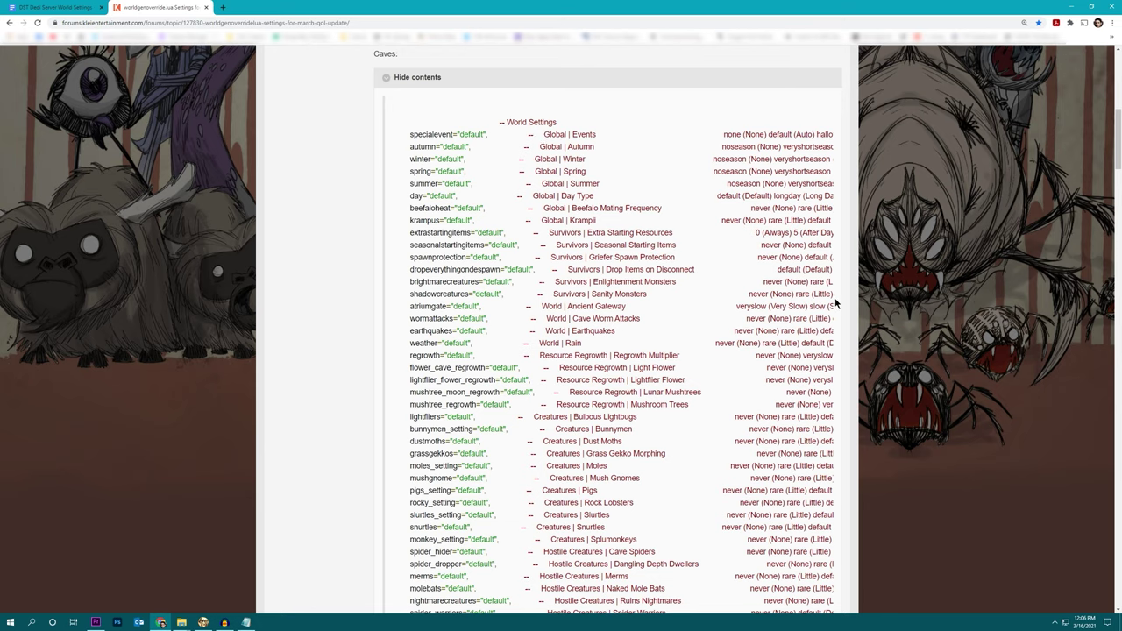
scroll(820, 311, right, 1)
scroll(820, 312, right, 5)
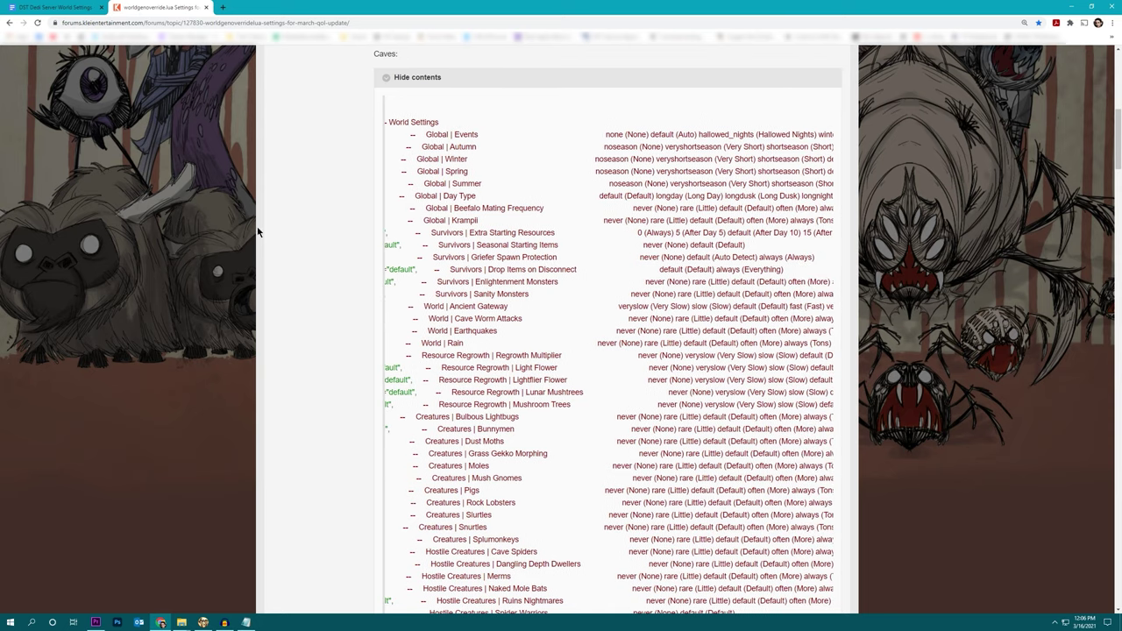
key(alt+Tab)
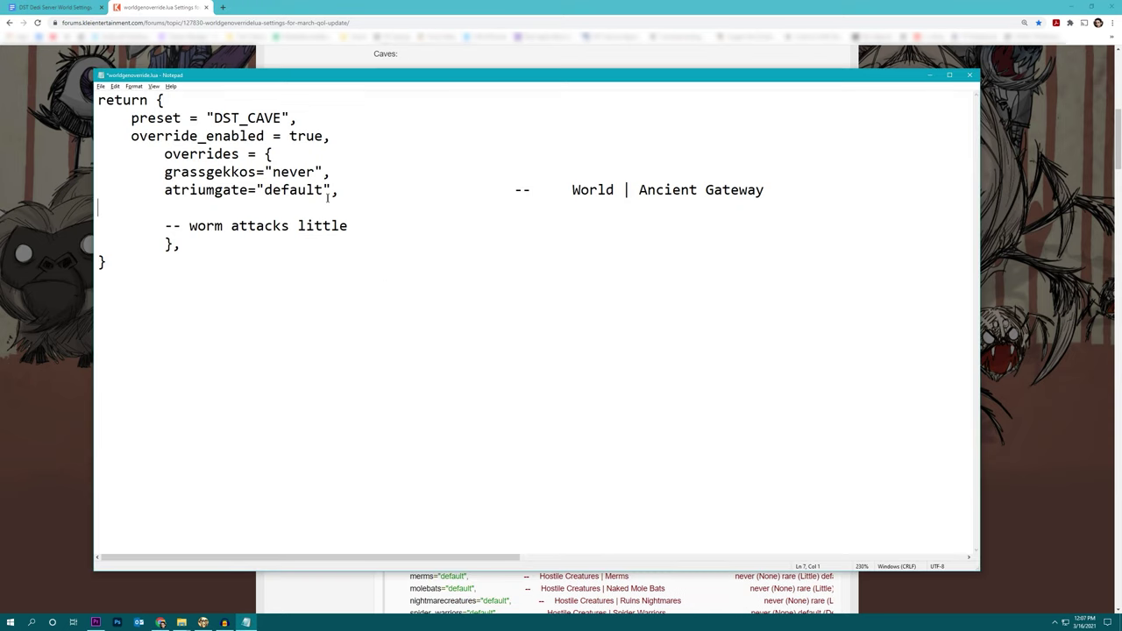
Step: Set atriumgate to "fast" and remove the line's trailing description and the blank line below it
click(328, 198)
key(BackSpace)
key(BackSpace)
key(BackSpace)
key(BackSpace)
key(BackSpace)
key(BackSpace)
key(BackSpace)
text(fas)
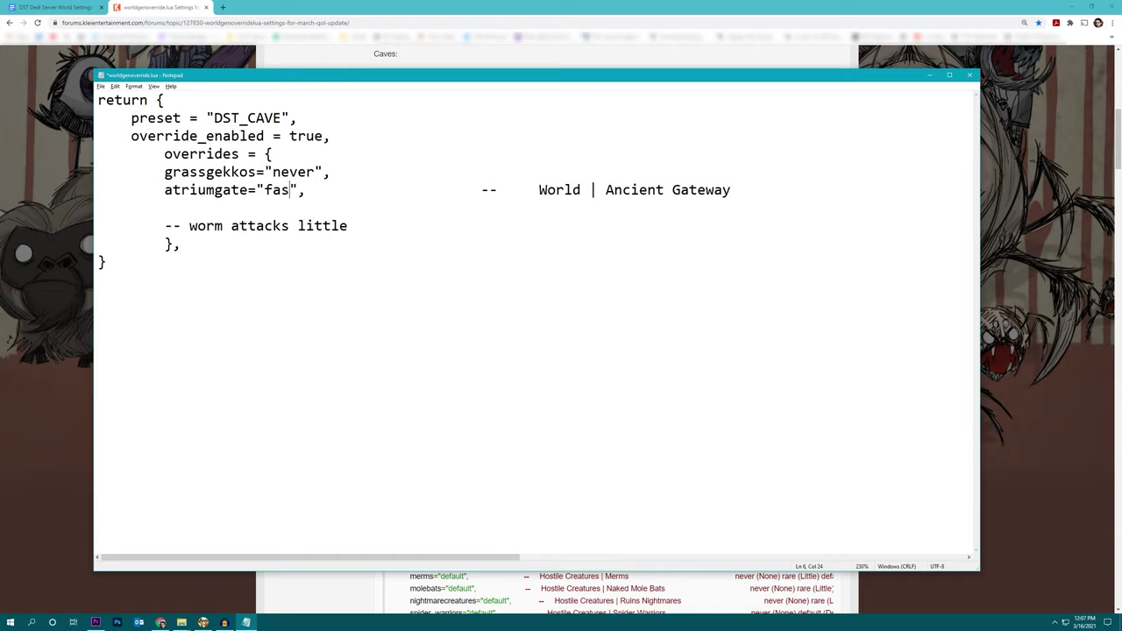
text(t)
key(Right)
key(shift+End)
key(Delete)
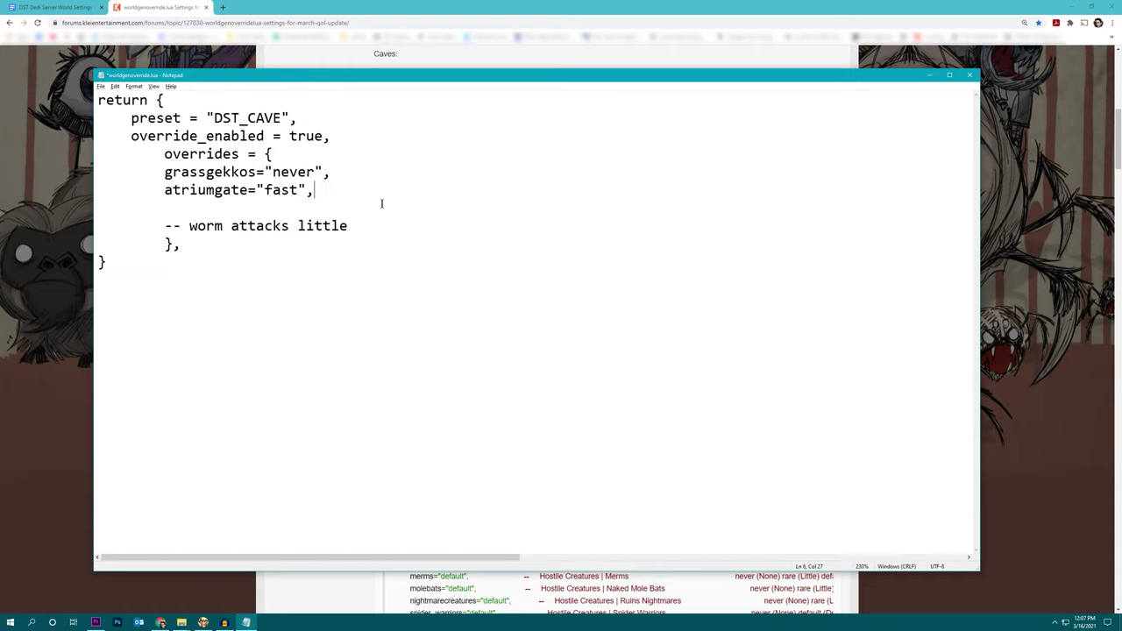
key(Delete)
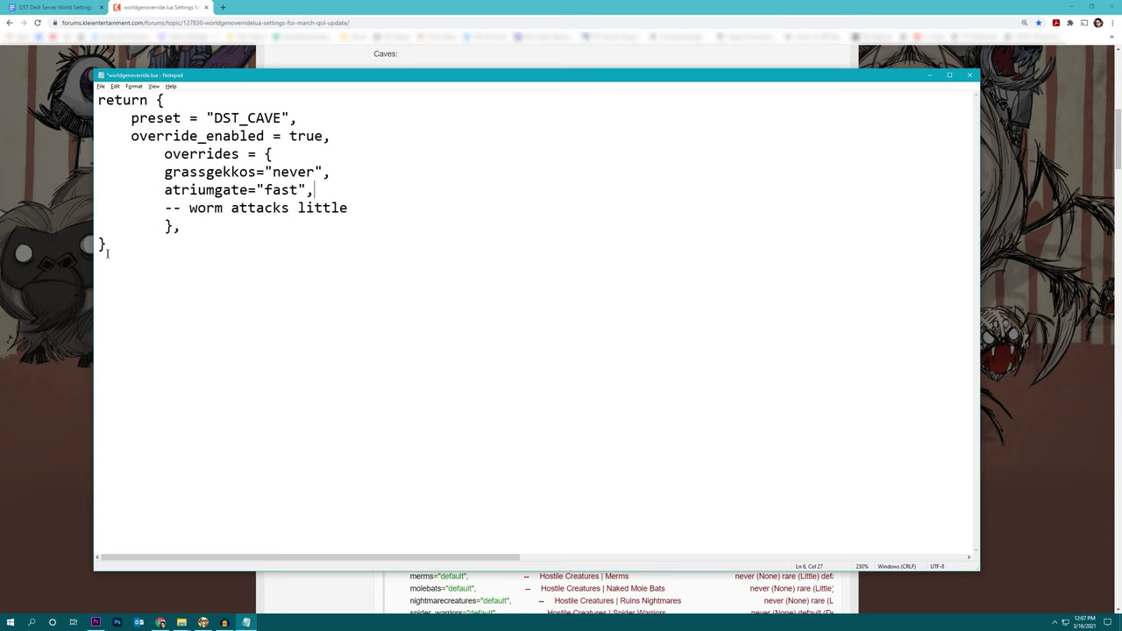
Step: Copy the full wormattacks line from the forum's Caves list and paste it over the "-- worm attacks little" comment
click(41, 260)
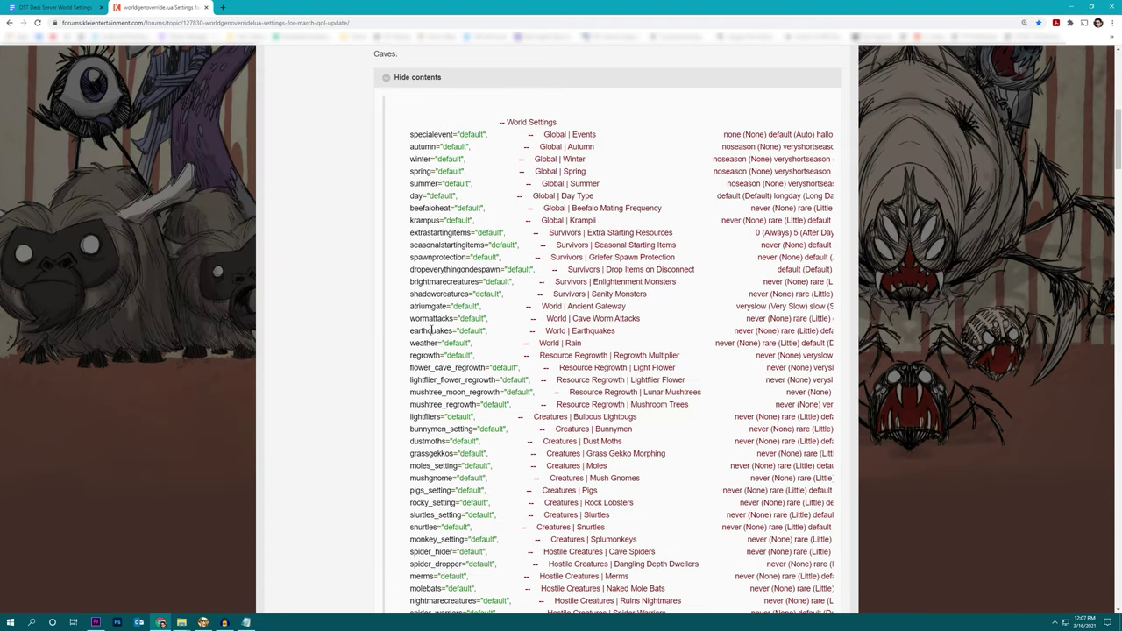
triple_click(432, 321)
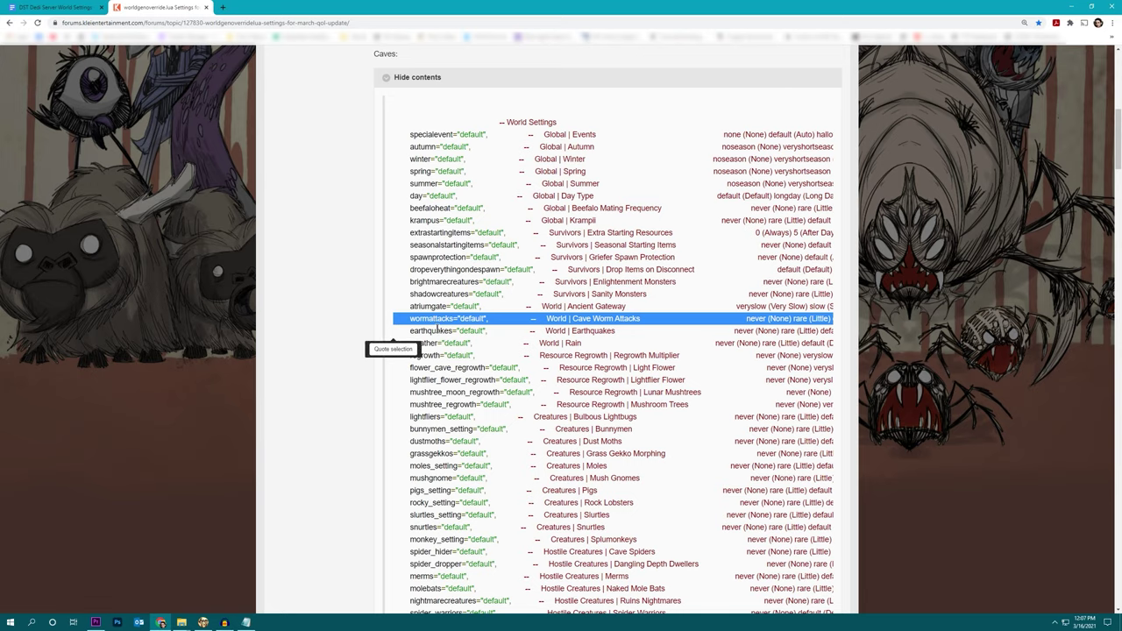
key(ctrl+c)
key(alt+Tab)
key(ctrl+v)
Step: Set wormattacks to "rare", remove its trailing description and the blank line below, and save the file
double_click(303, 208)
key(BackSpace)
mouse_move(417, 558)
mouse_down()
mouse_move(662, 557)
mouse_move(417, 557)
mouse_up()
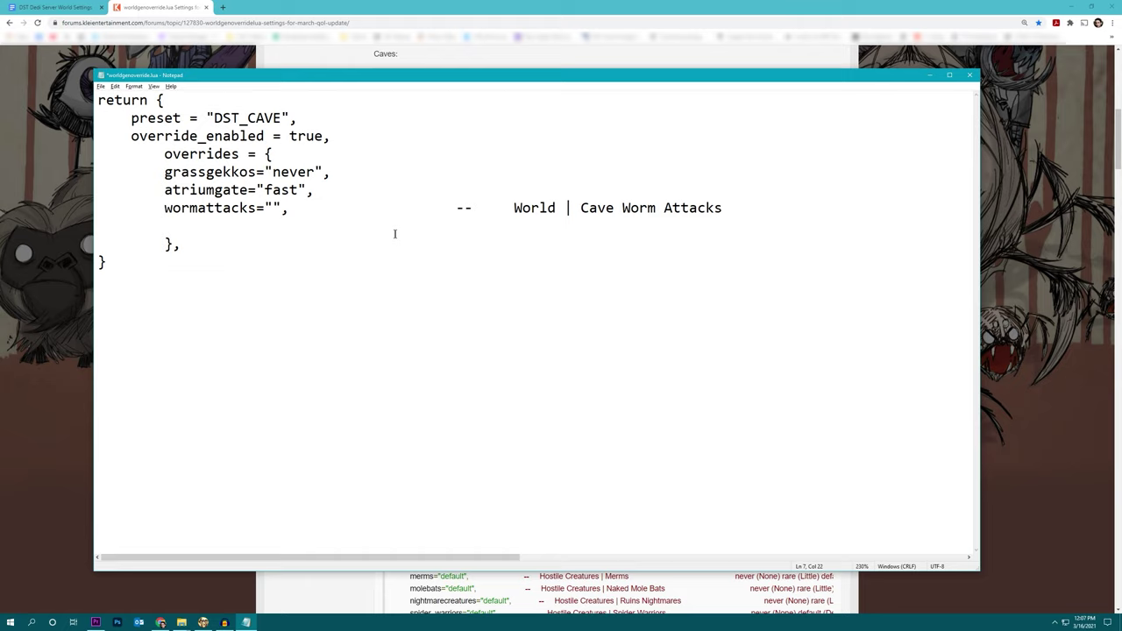
text(rare)
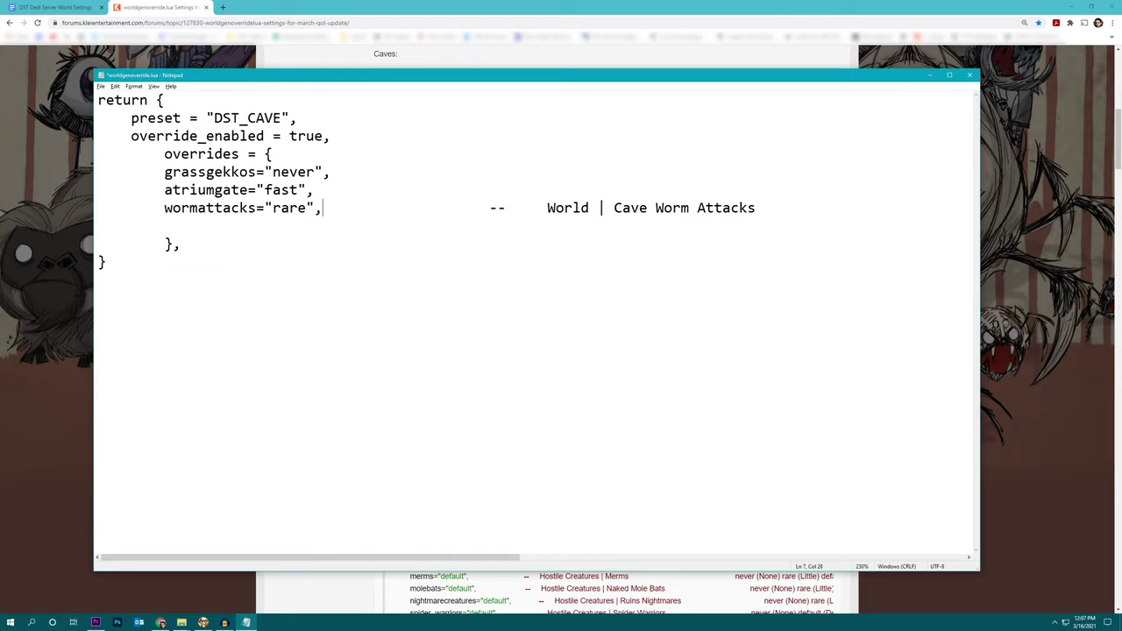
key(shift+End)
key(Delete)
key(Delete)
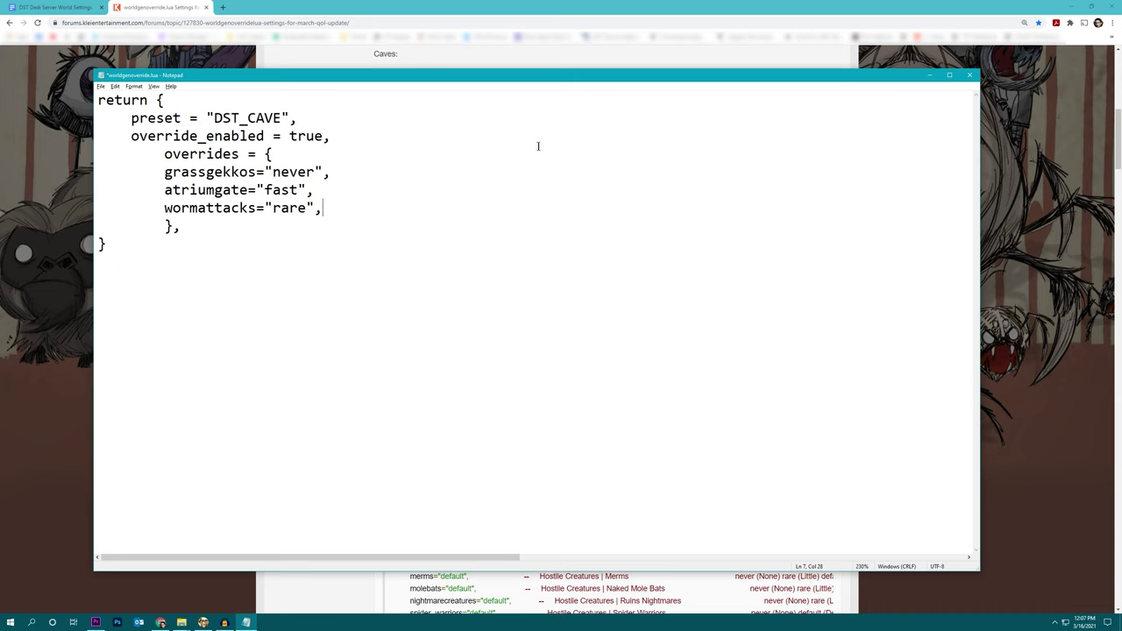
key(ctrl+s)
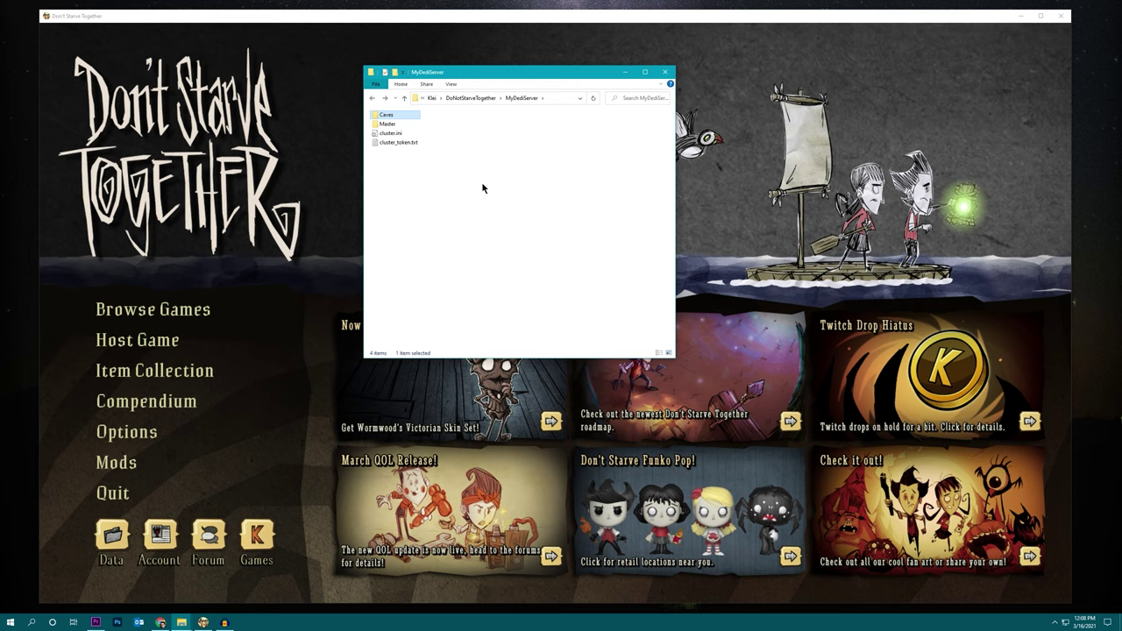
Step: Start the servers with StartDSTServers.bat in the DoNotStarveTogether folder, and select Tutorial World among the game's LAN servers
key(alt+Up)
double_click(414, 272)
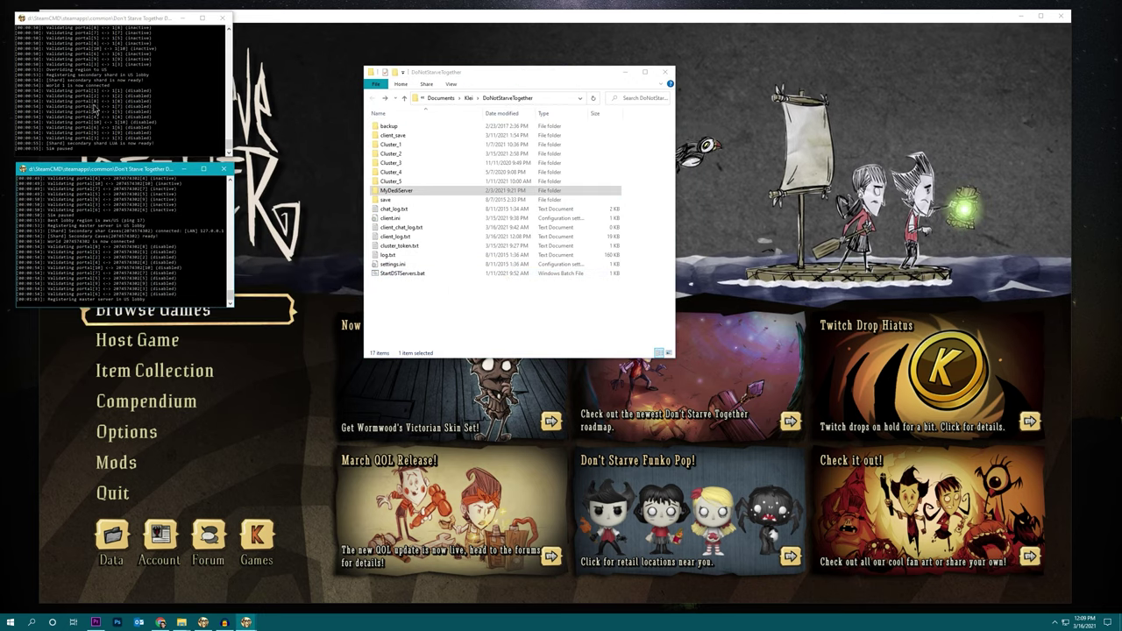
click(176, 310)
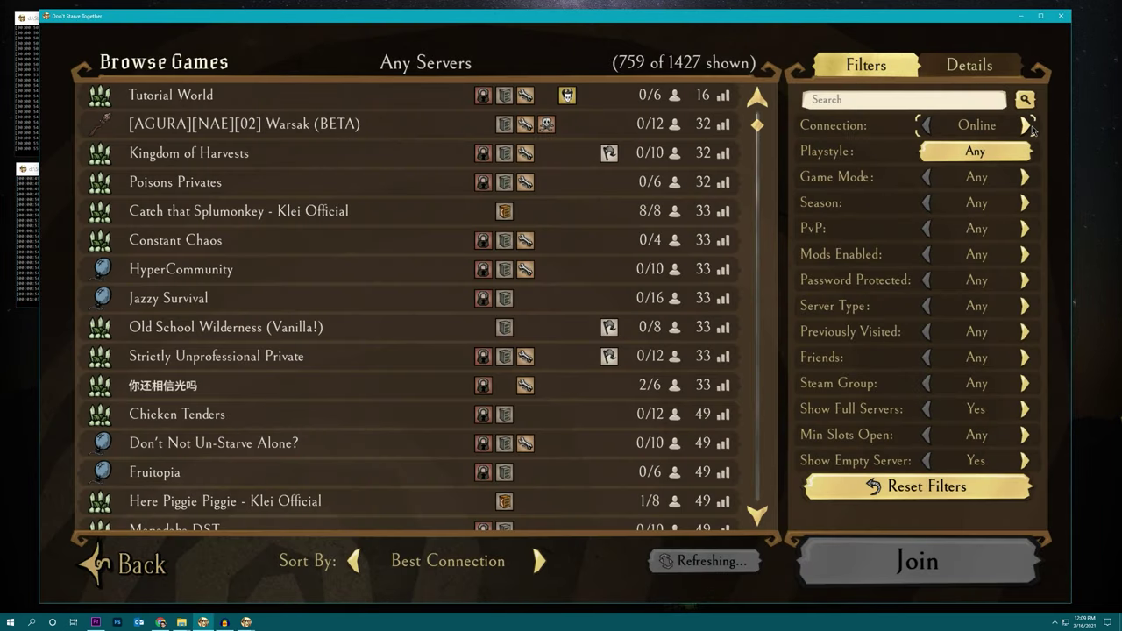
click(1029, 128)
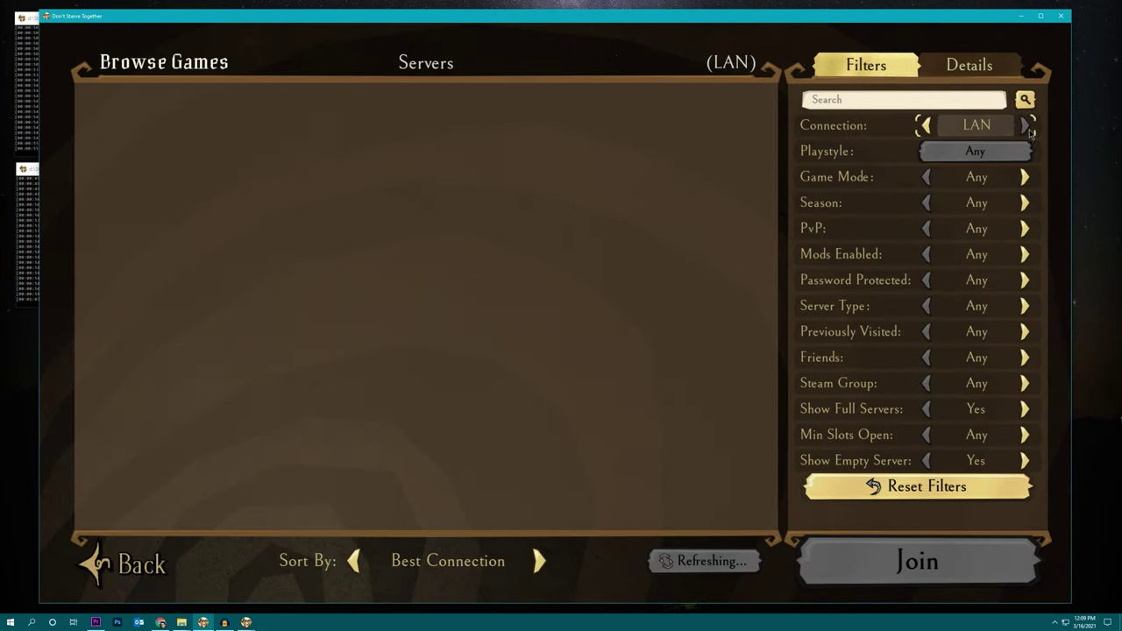
click(262, 104)
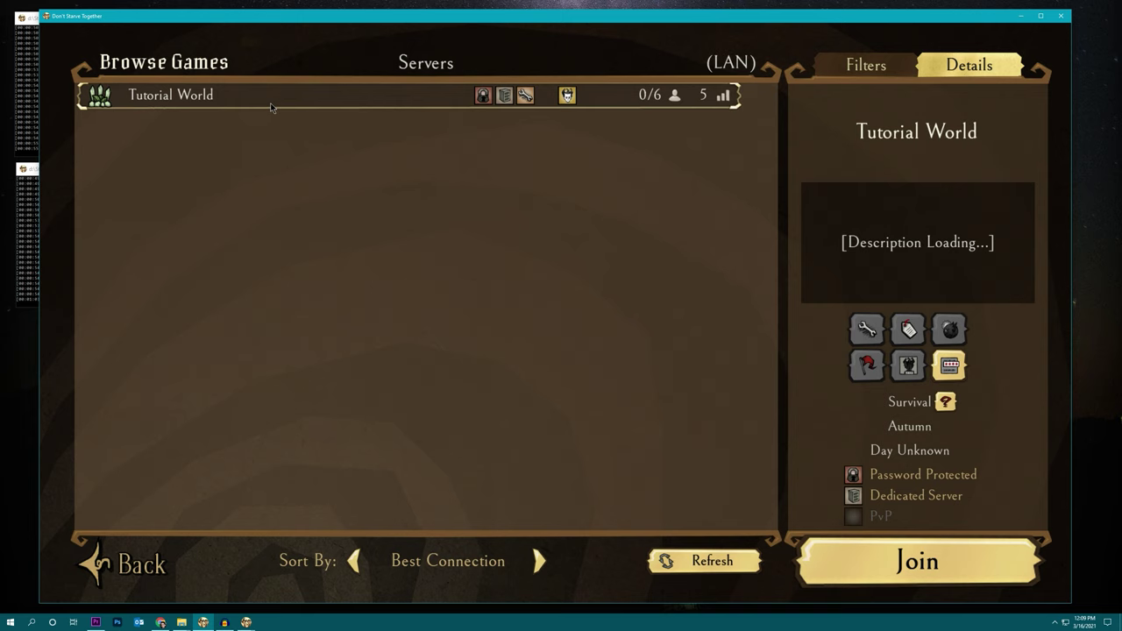
Step: Examine the Forest world settings of Tutorial World for the overrides, from Global through Resource Regrowth to Hostile Creatures
click(949, 329)
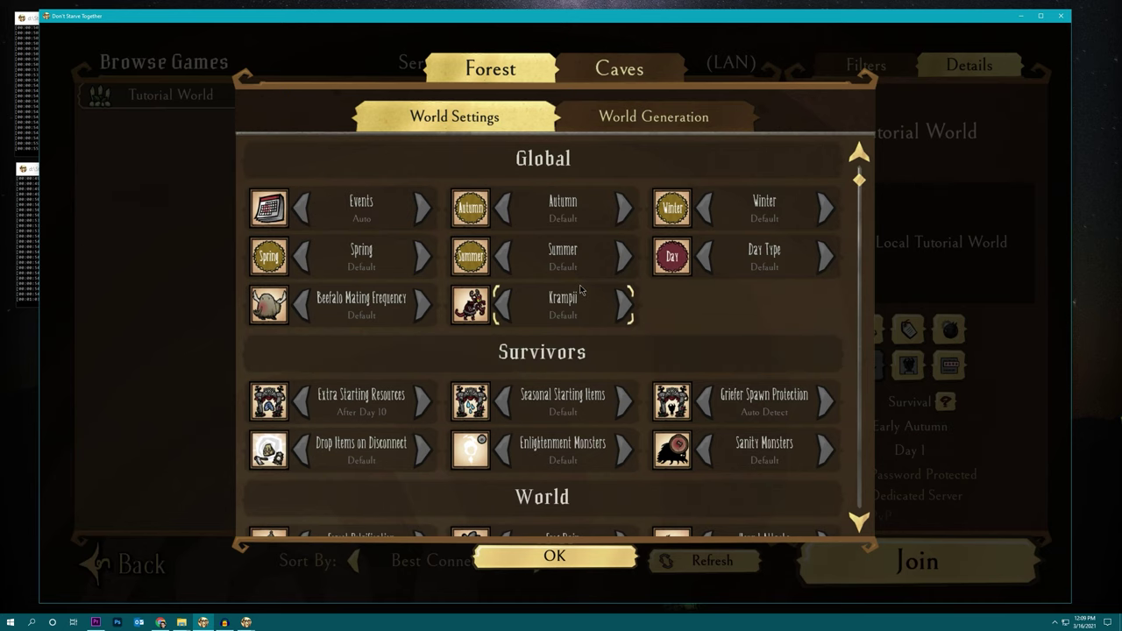
scroll(580, 289, down, 10)
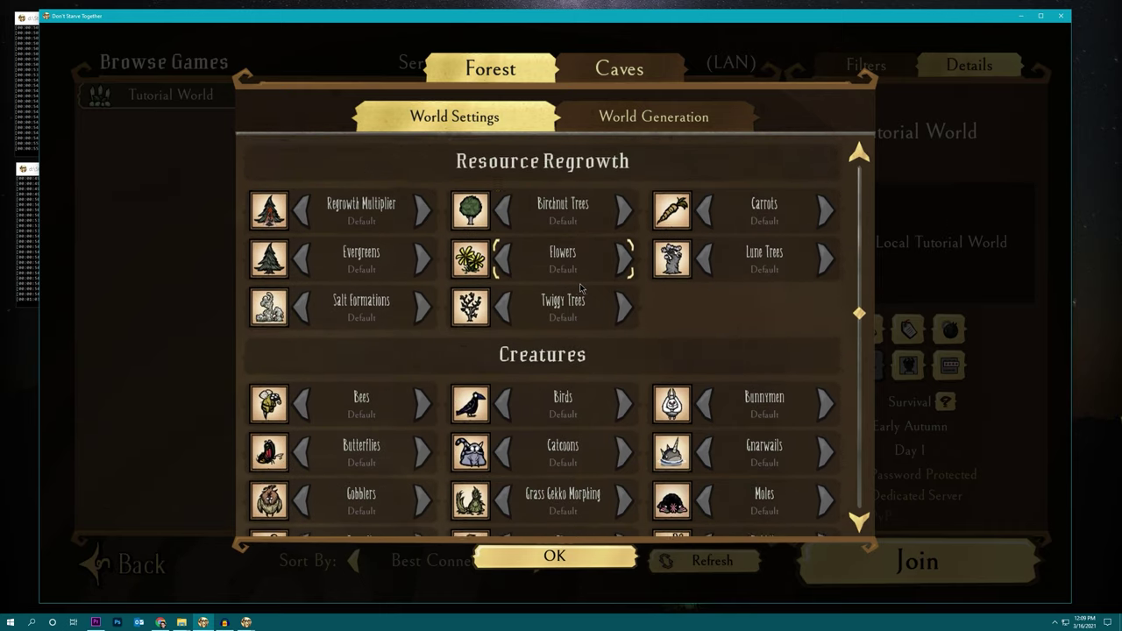
scroll(583, 289, down, 8)
scroll(587, 287, up, 3)
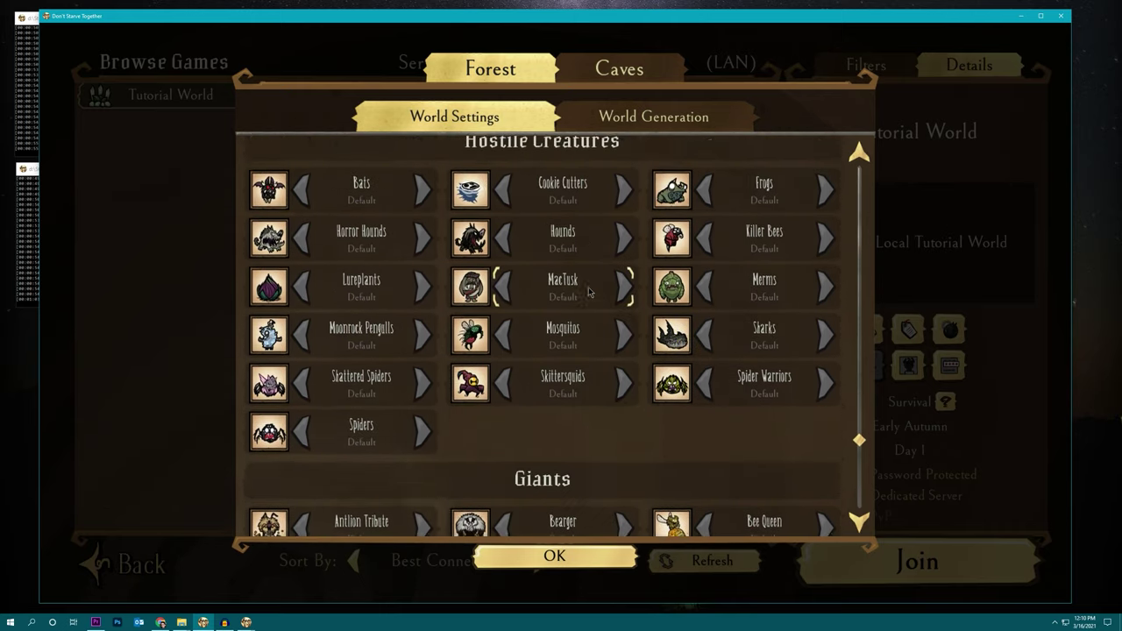
scroll(587, 287, up, 10)
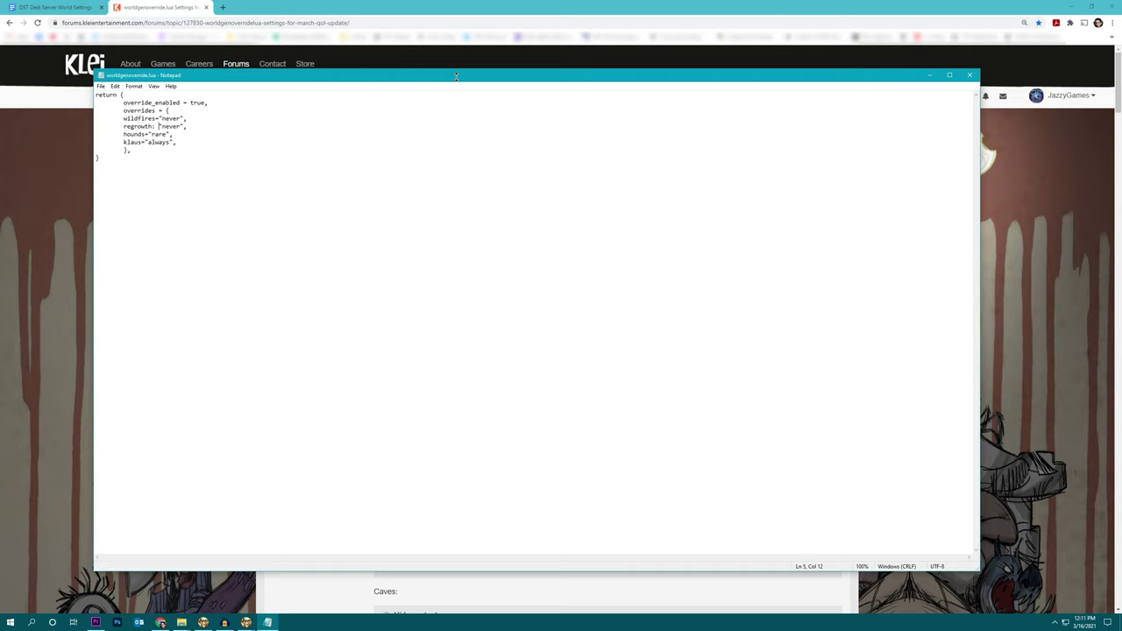
scroll(176, 171, up, 10)
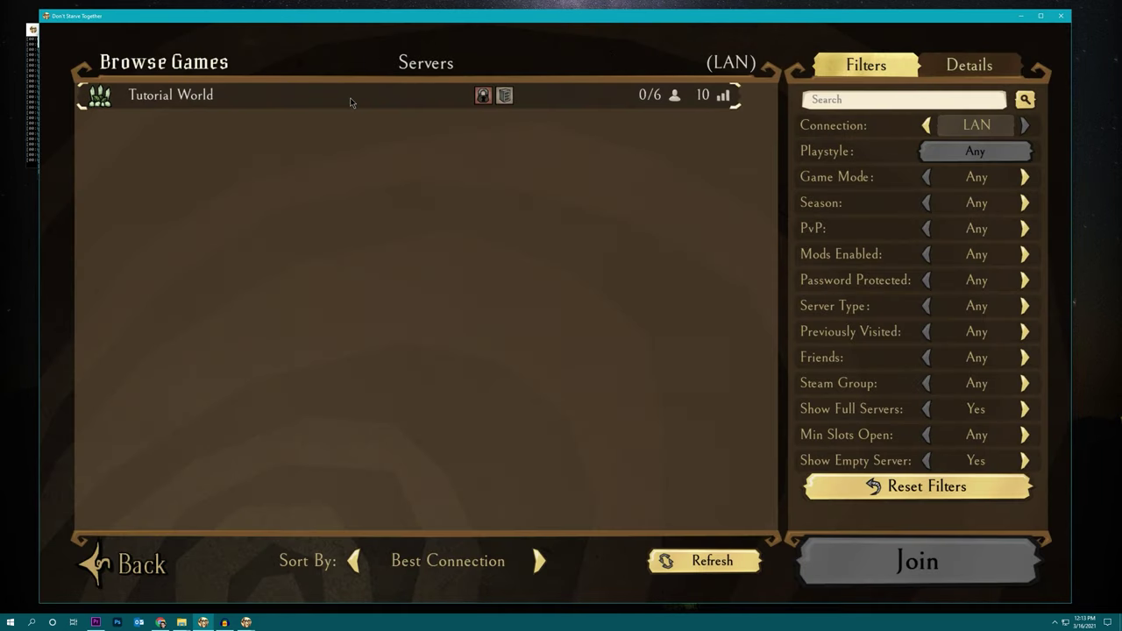
Step: View Tutorial World's Forest settings and check Hound Attacks, Wildfires, Regrowth Multiplier and Klaus
click(350, 102)
click(949, 330)
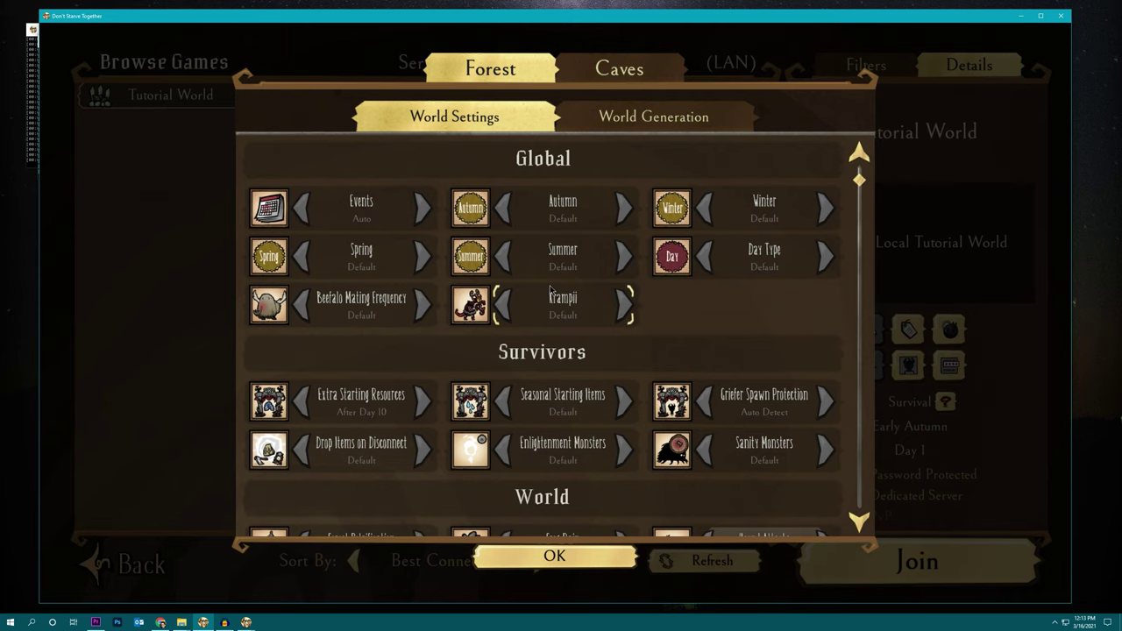
scroll(767, 213, down, 5)
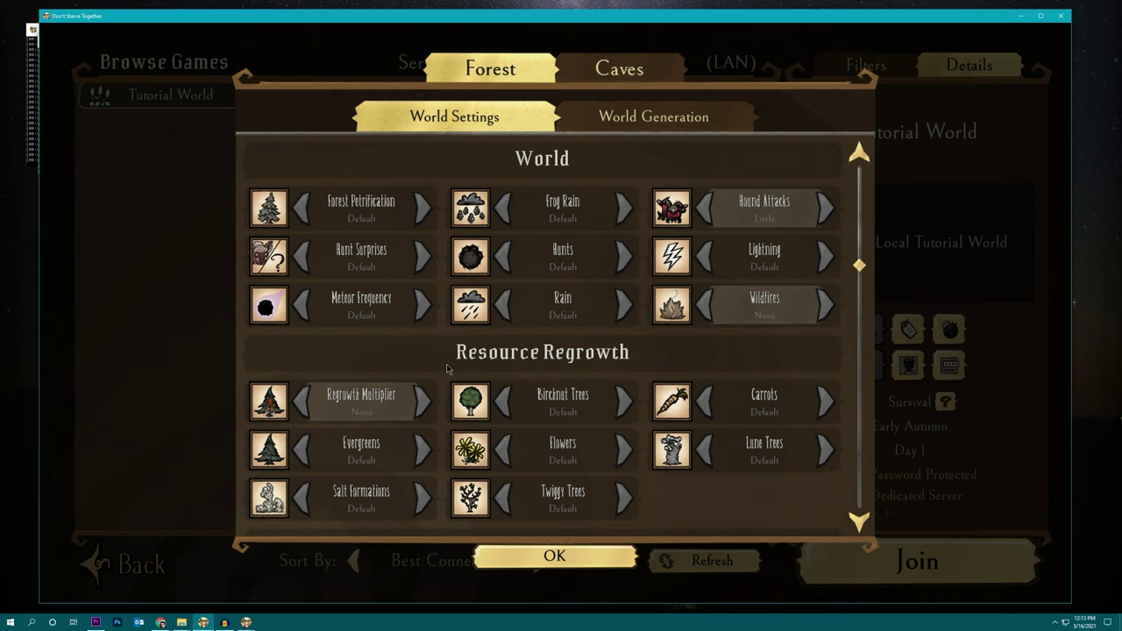
scroll(447, 368, down, 10)
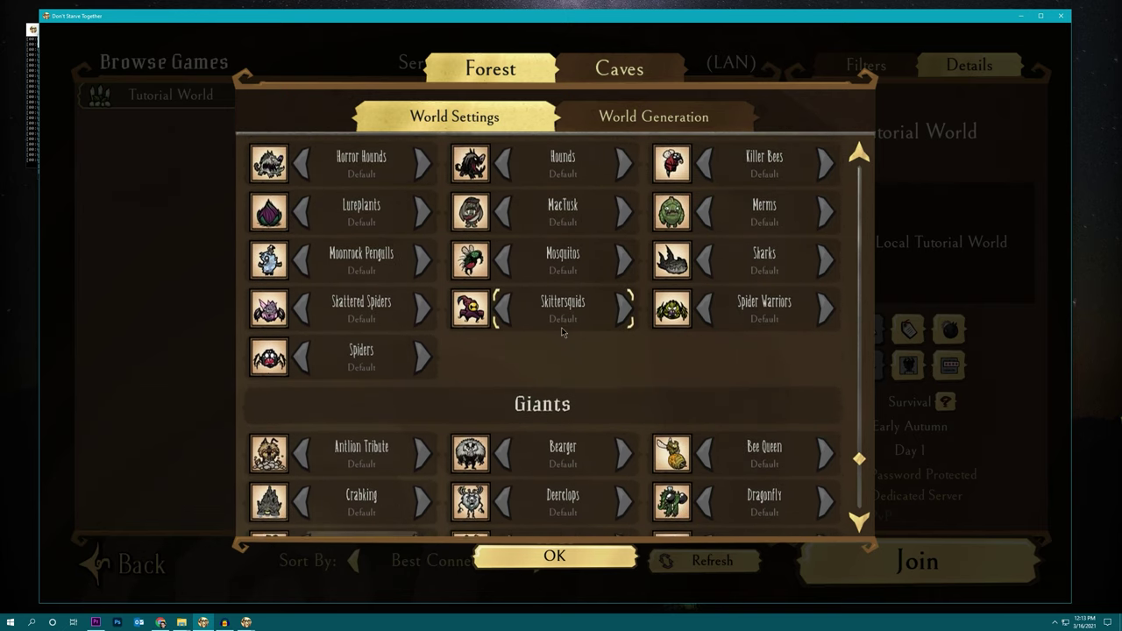
scroll(562, 331, down, 3)
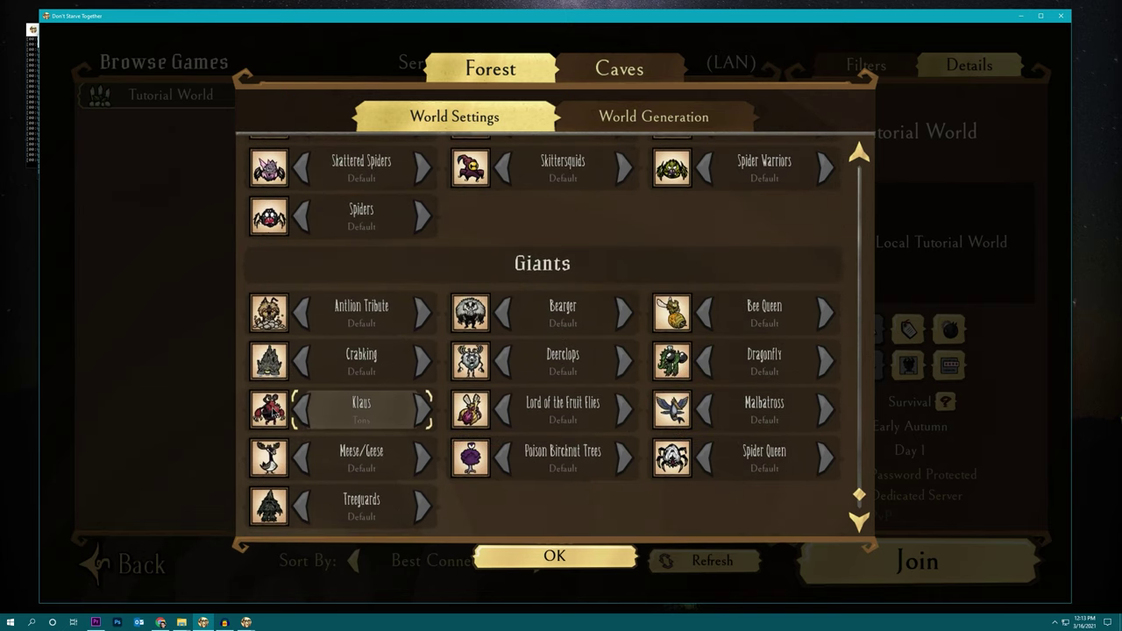
Step: Check Ancient Gateway, Cave Worm Attacks and Grass Gekko Morphing in the Caves world settings
click(581, 68)
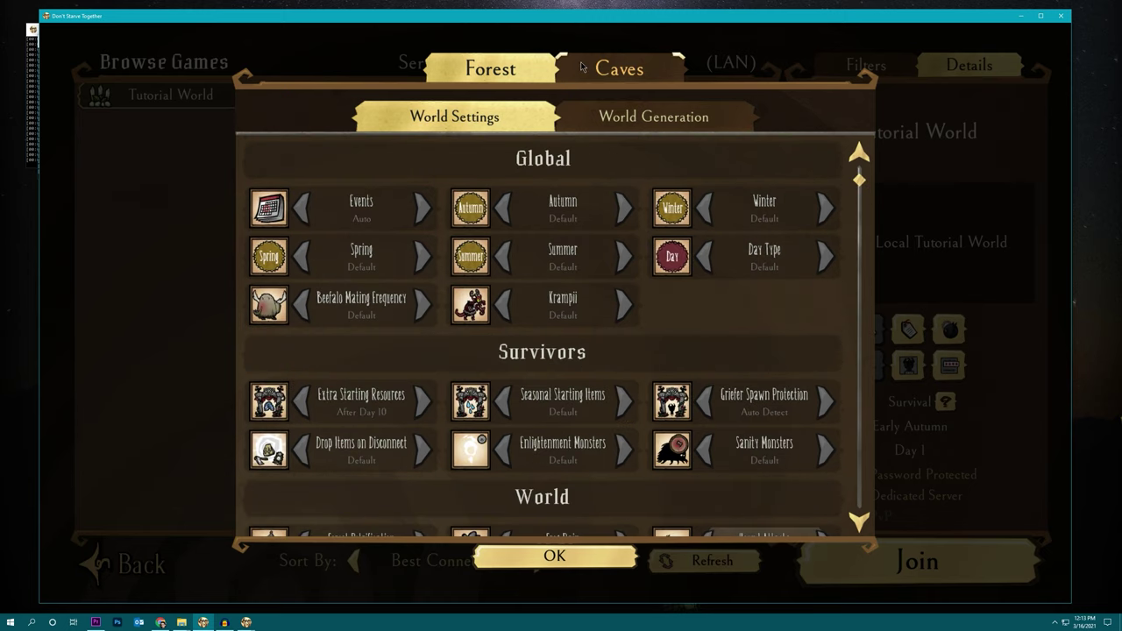
click(581, 67)
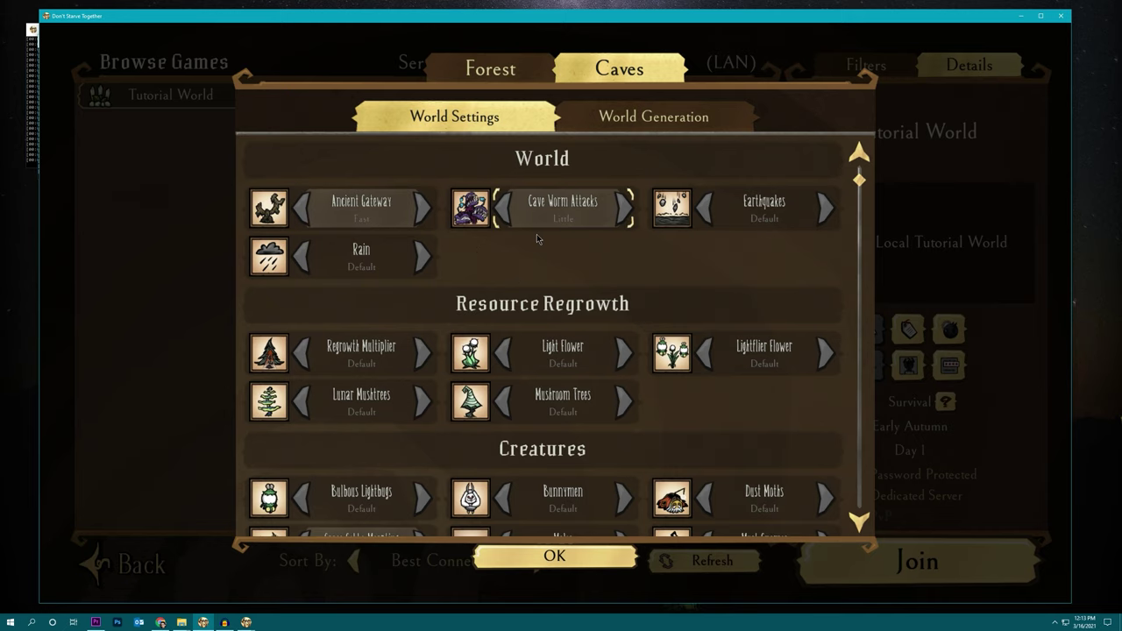
scroll(632, 245, down, 4)
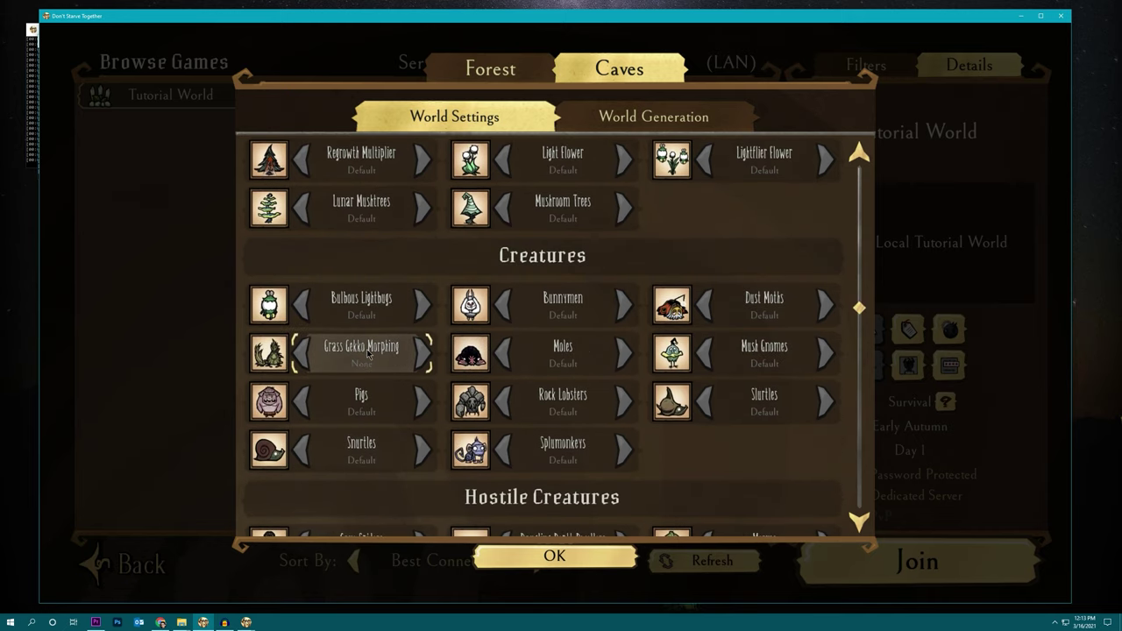
scroll(380, 354, down, 6)
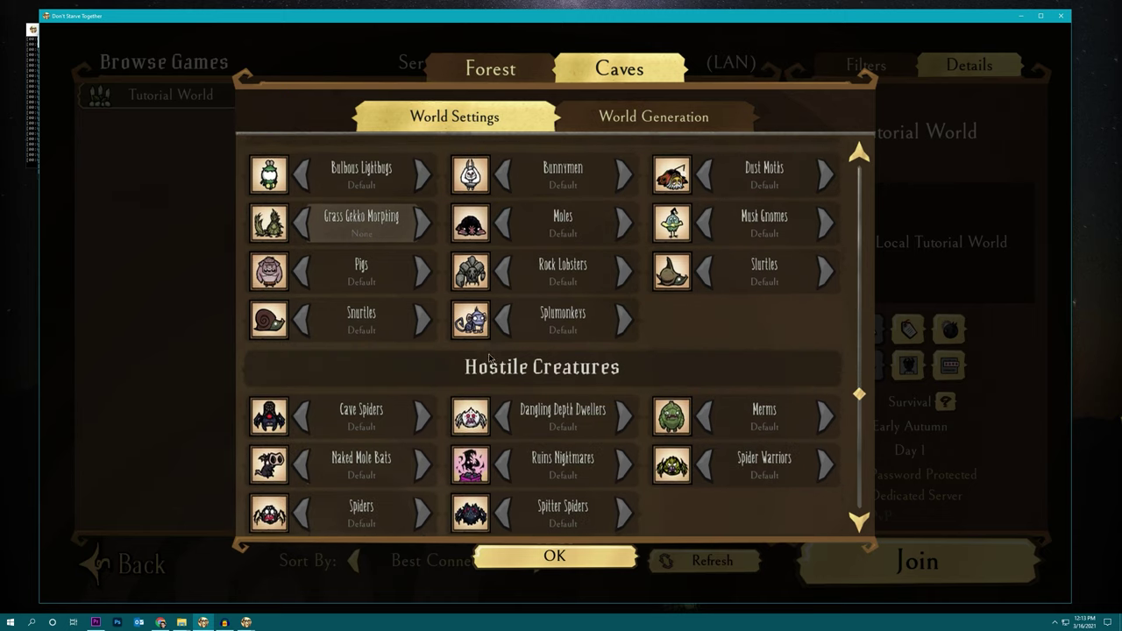
scroll(577, 292, up, 10)
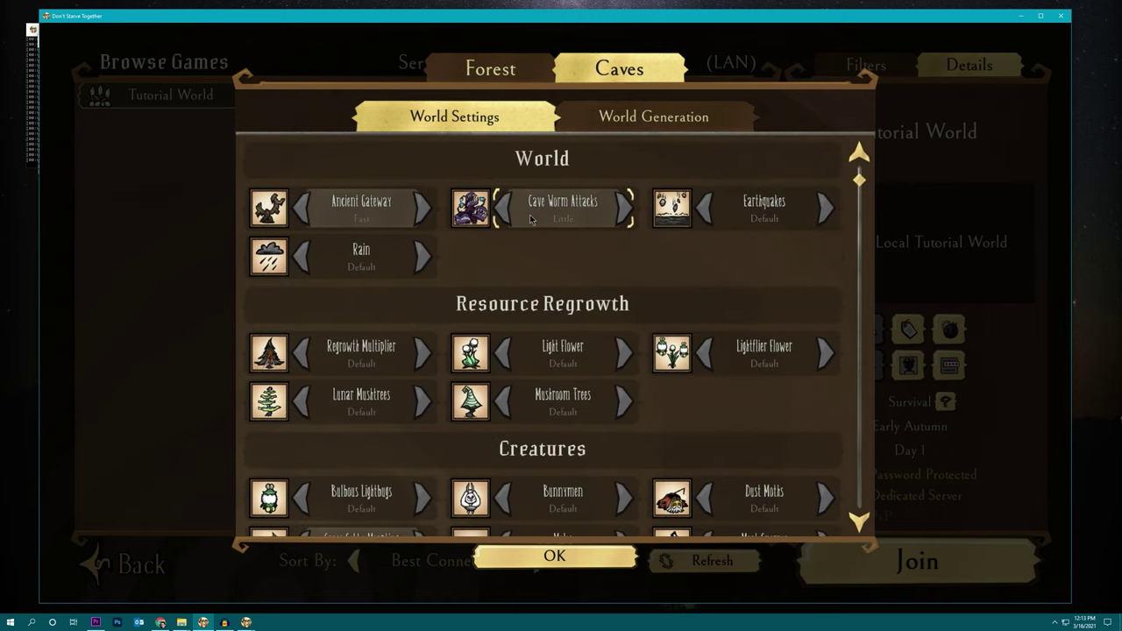
Step: Recheck Hound Attacks and Wildfires in the Forest world settings, and close the settings view
click(526, 73)
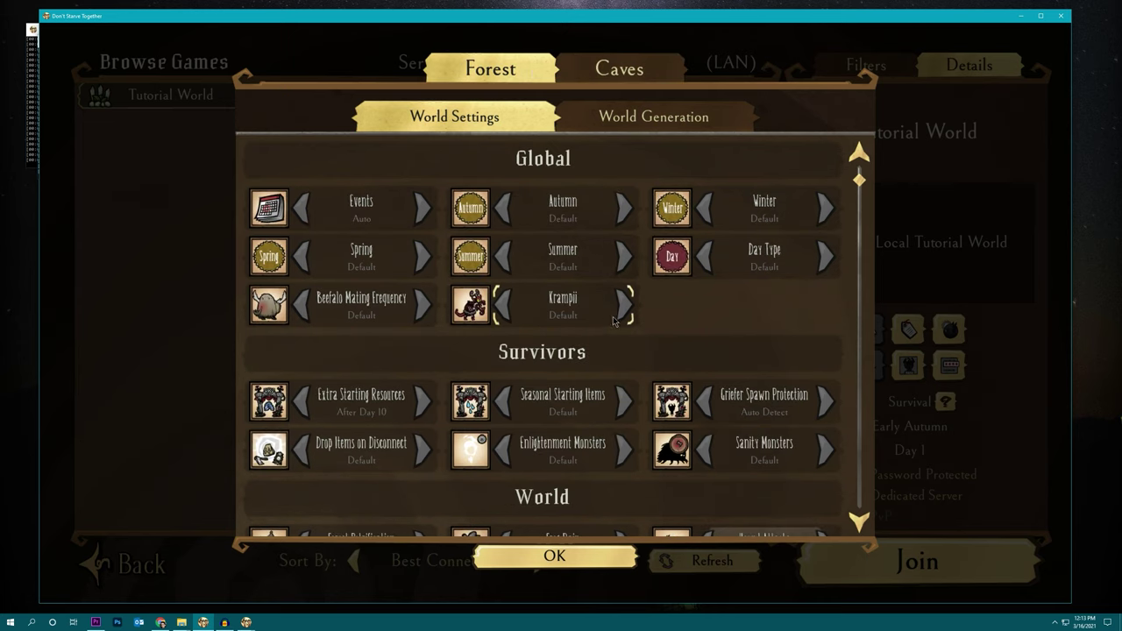
scroll(593, 340, down, 4)
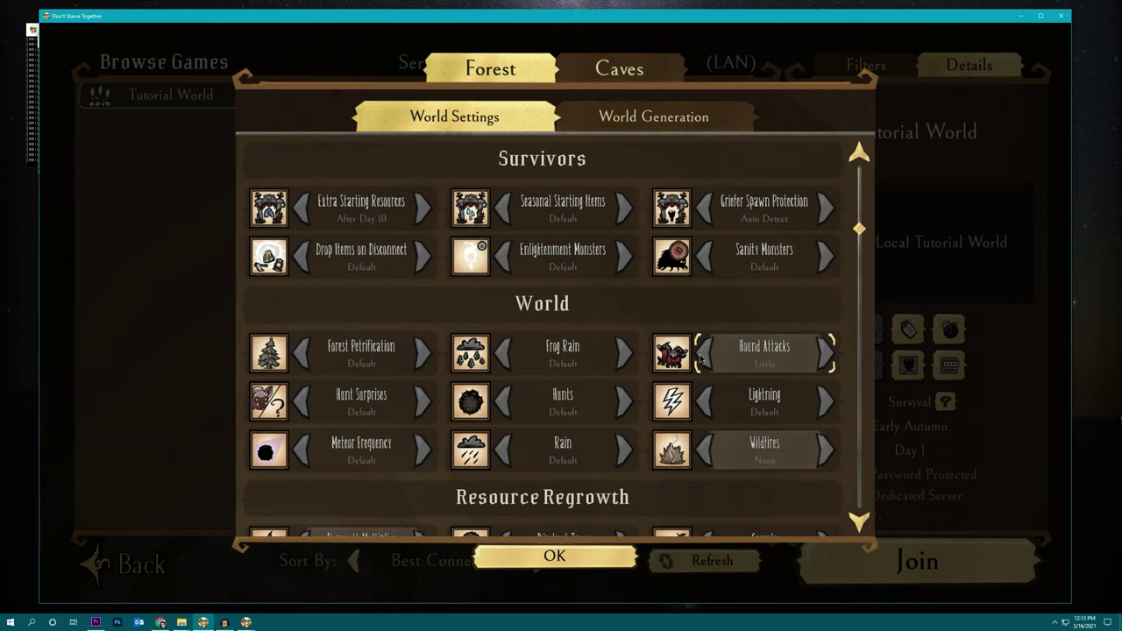
click(550, 554)
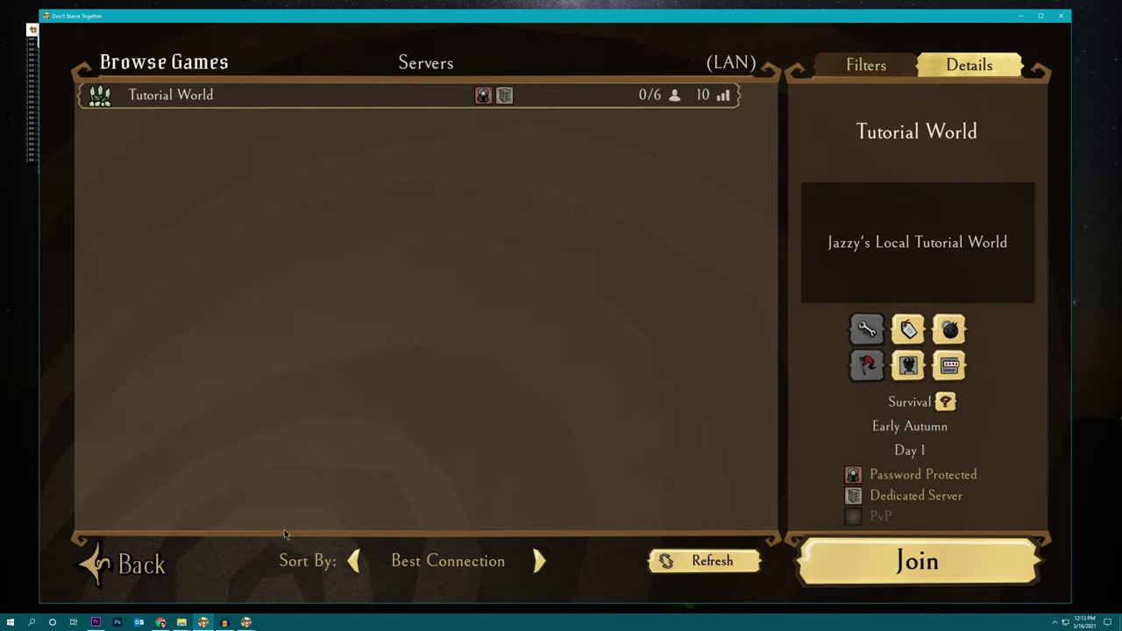
Step: Bring up a dedicated server console and shut that server down with c_shutdown()
mouse_move(248, 623)
click(219, 570)
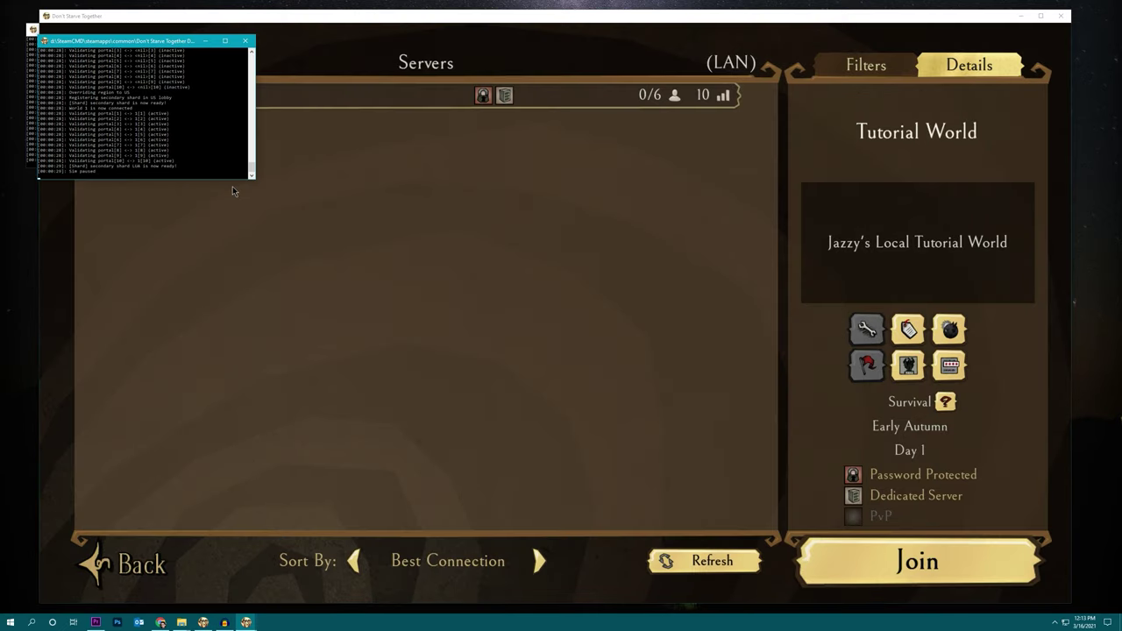
text(c_shutdown())
key(Return)
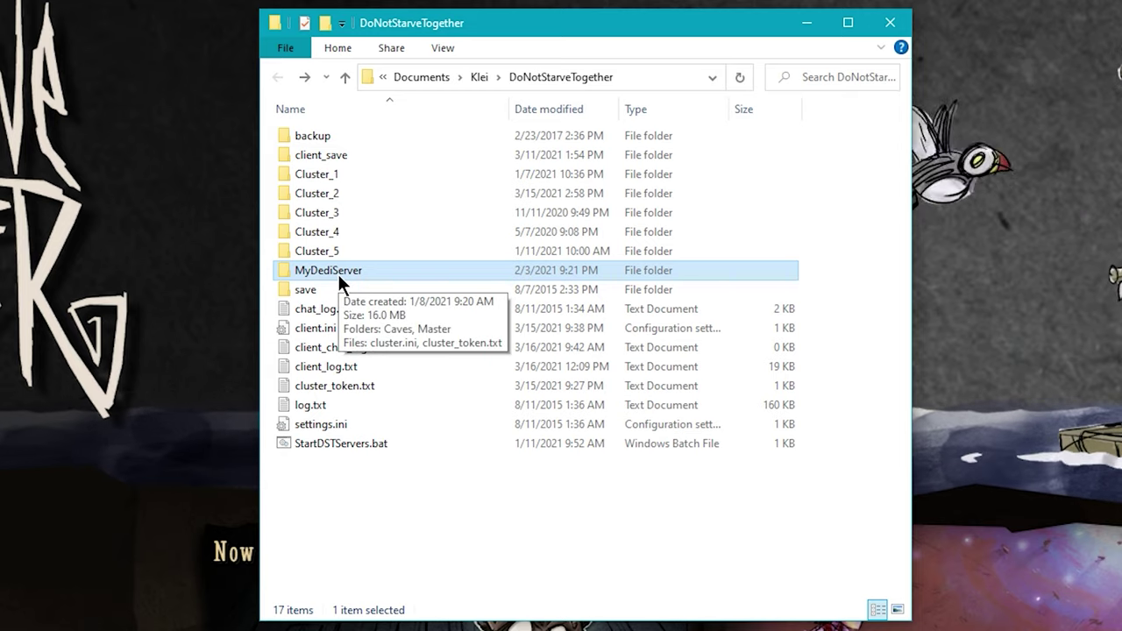
Step: Make a copy of worldgenoverride.lua in the Master folder of MyDediServer
double_click(339, 274)
double_click(316, 131)
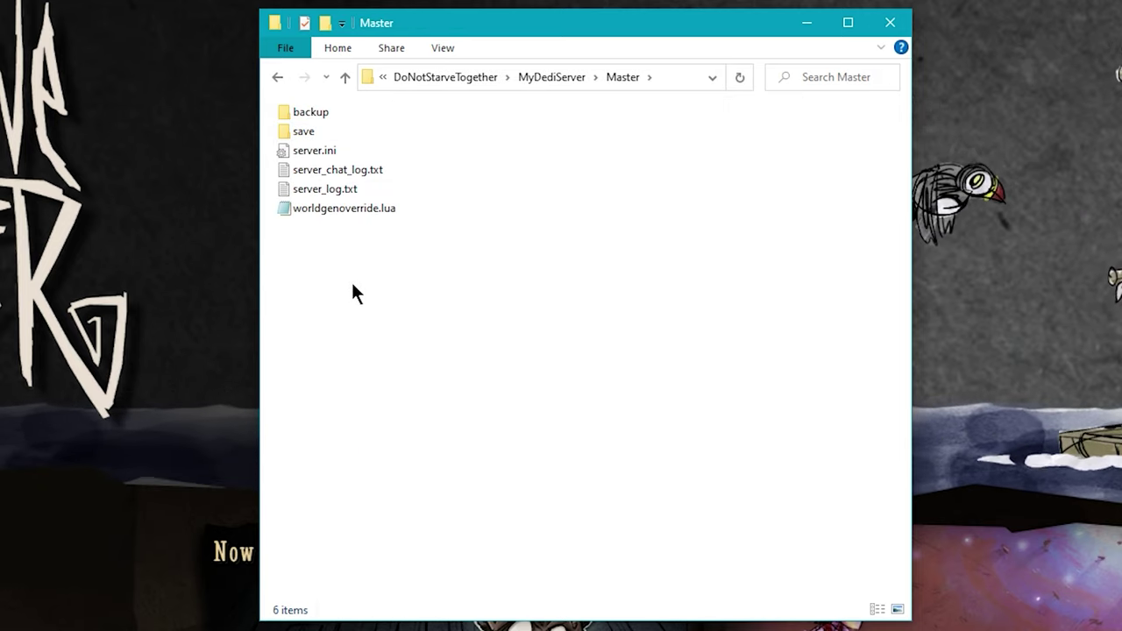
click(344, 209)
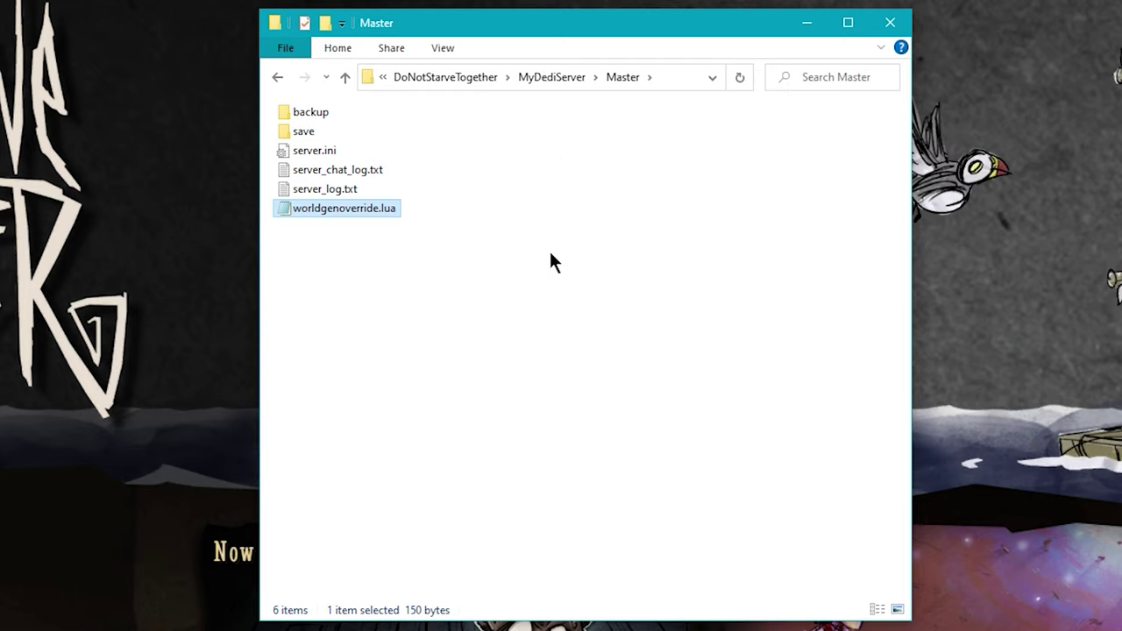
key(ctrl+c)
key(ctrl+v)
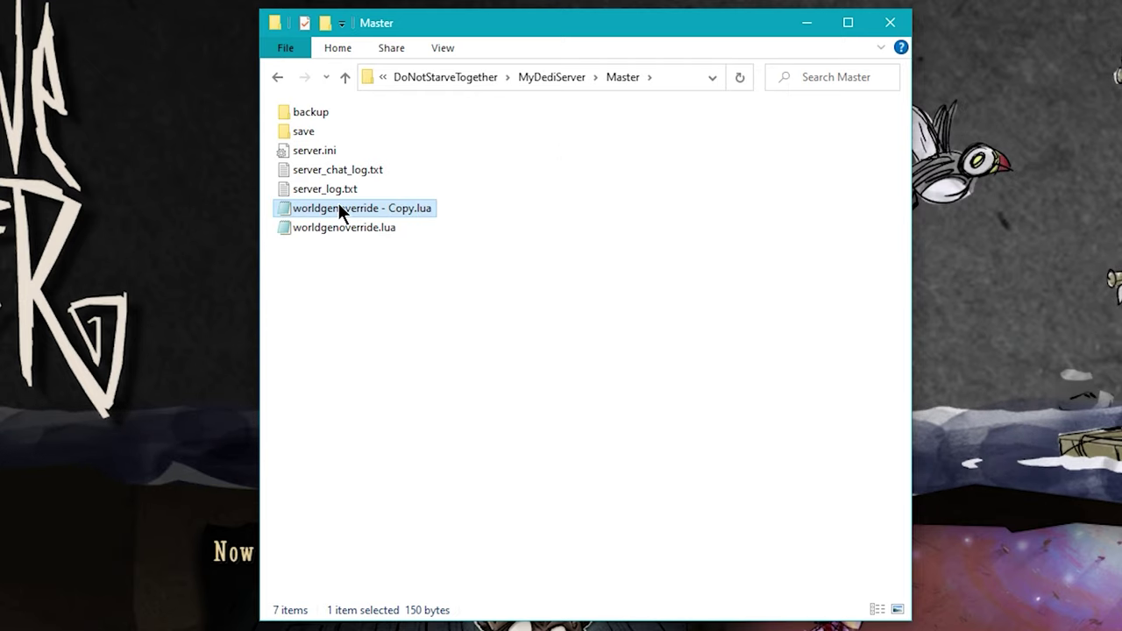
Step: Rename the copied override file as "worldgenoverride - Hounds Less.lua"
right_click(387, 203)
key(m)
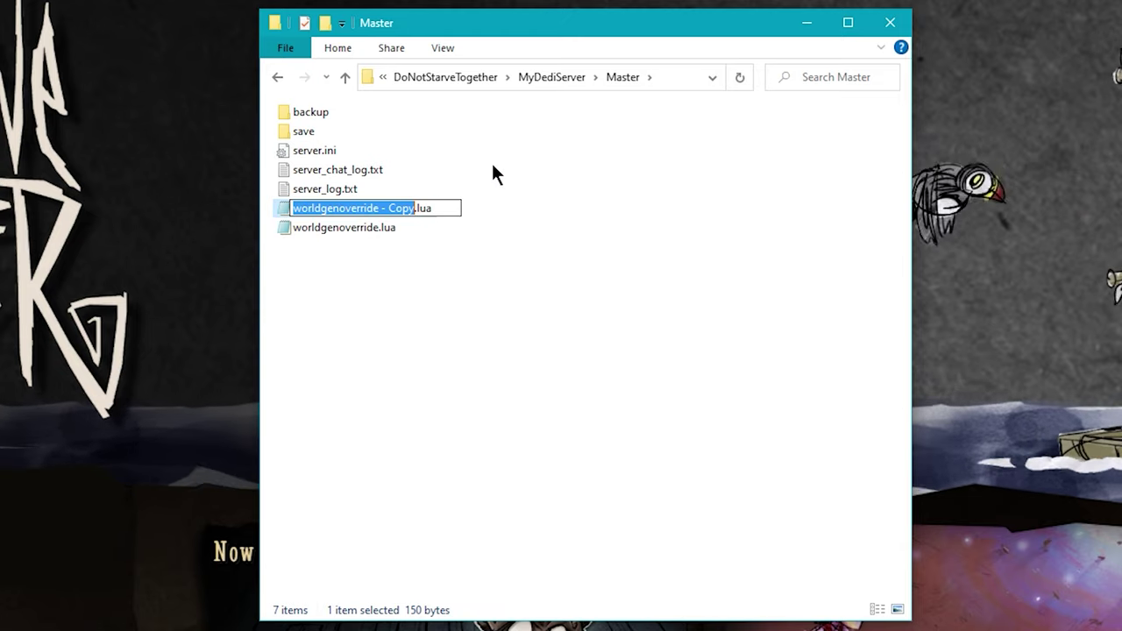
key(Right)
key(BackSpace)
key(BackSpace)
key(BackSpace)
key(BackSpace)
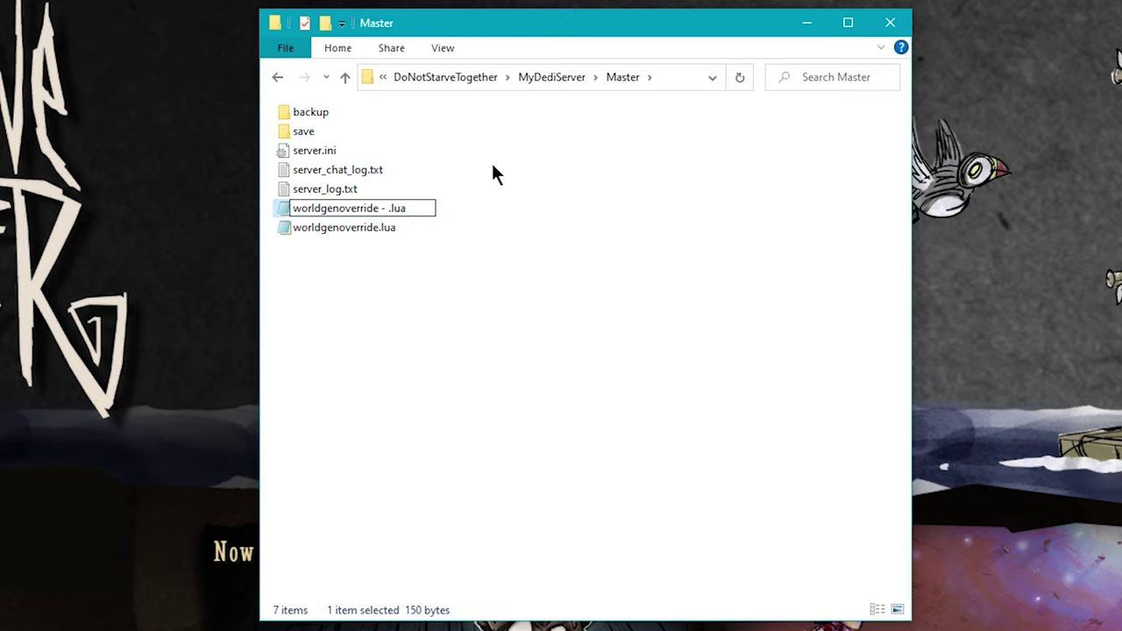
text(Hounds Le)
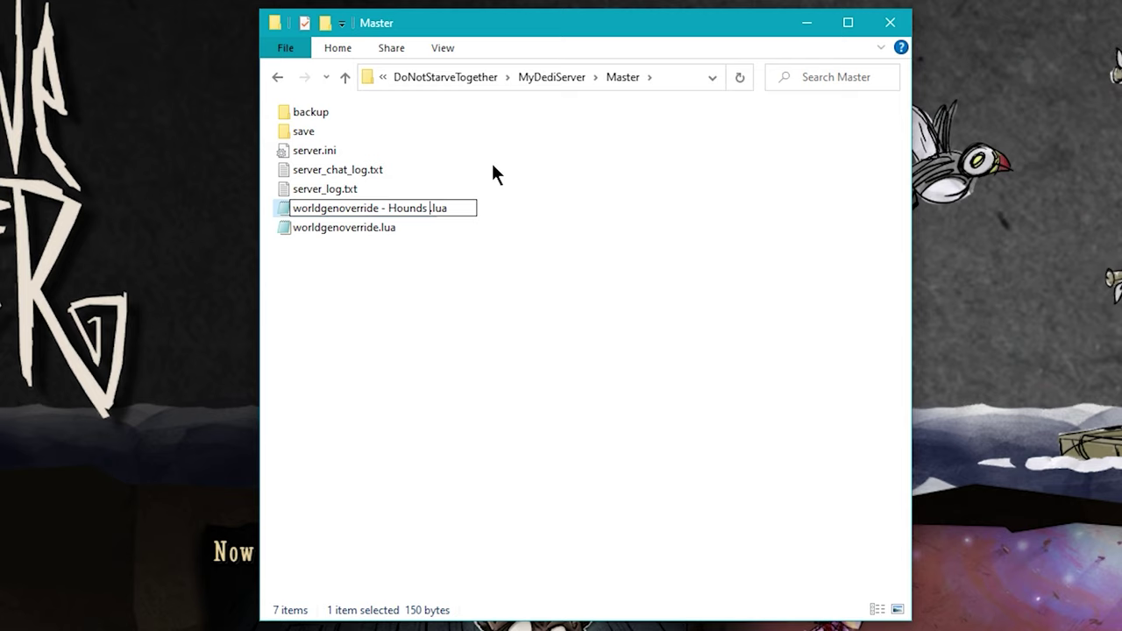
text(ss)
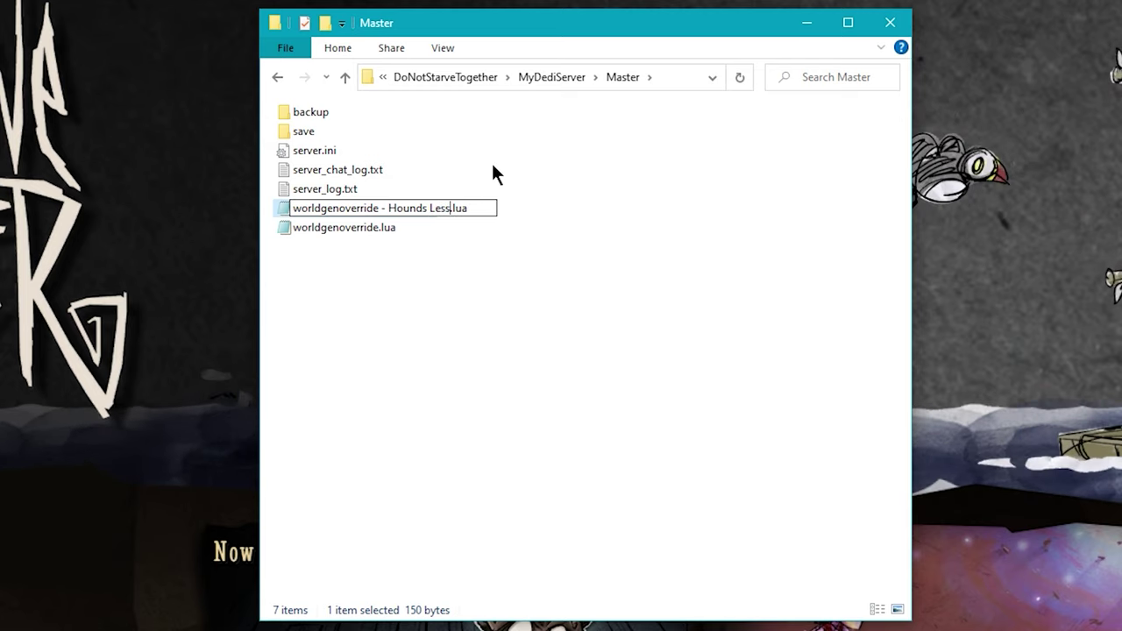
key(Return)
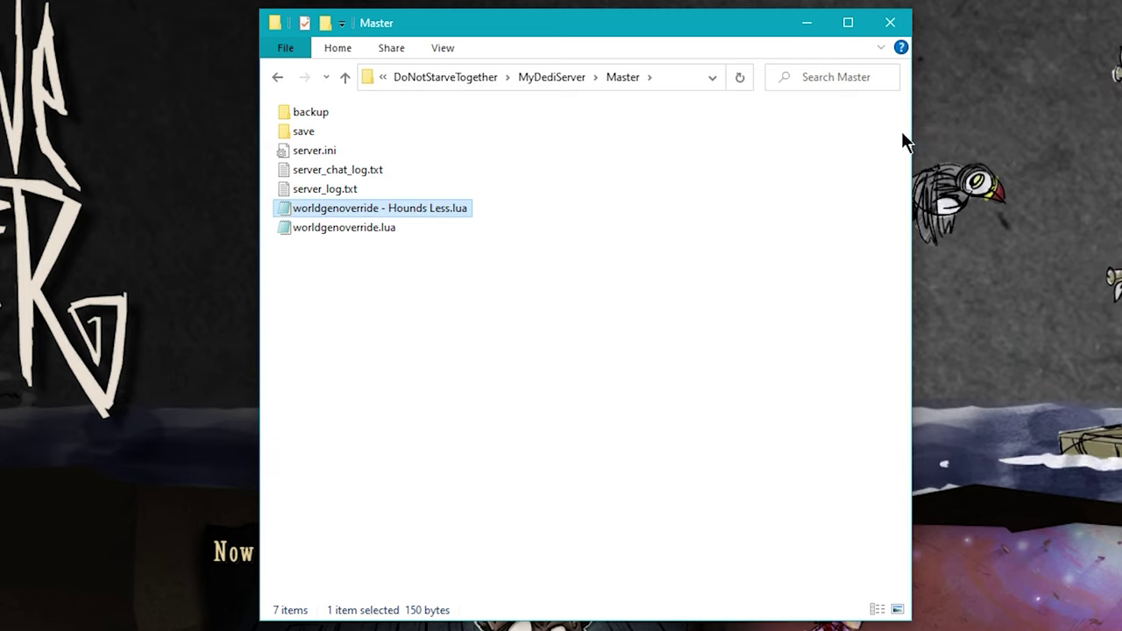
Step: Open worldgenoverride.lua from the Master folder, delete the hounds line from its overrides, then save and close the file
click(418, 233)
click(491, 277)
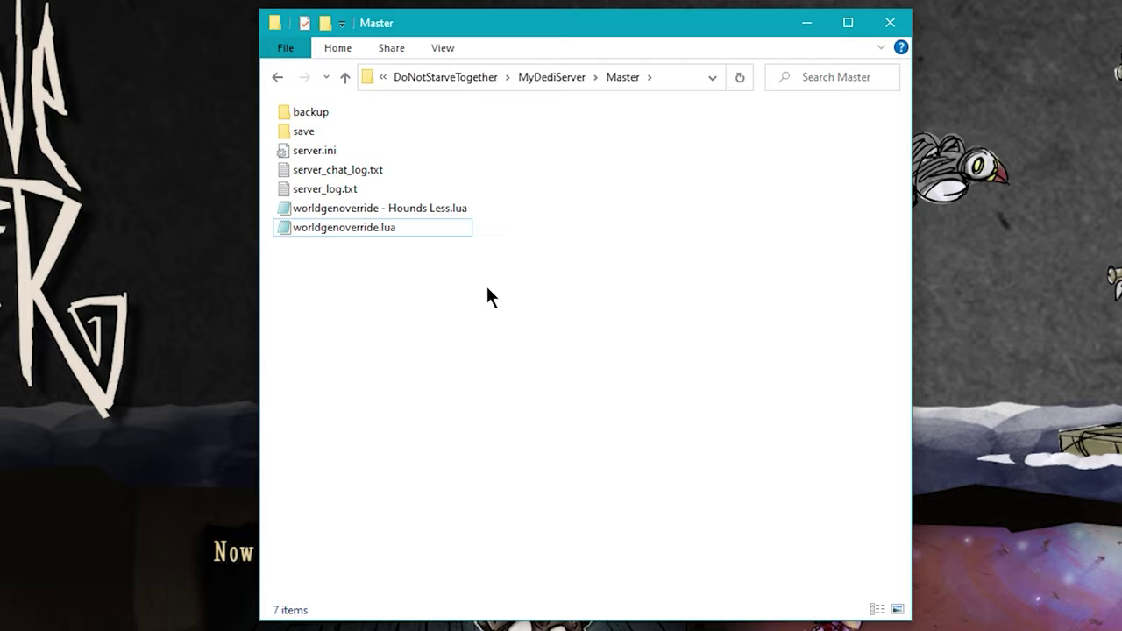
click(390, 230)
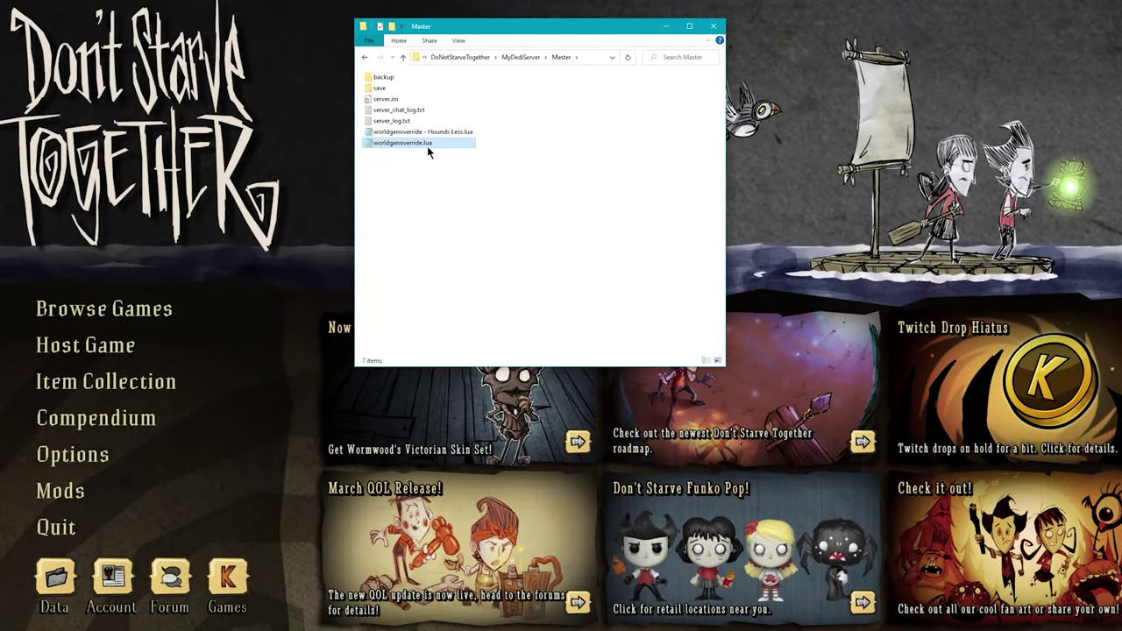
double_click(426, 144)
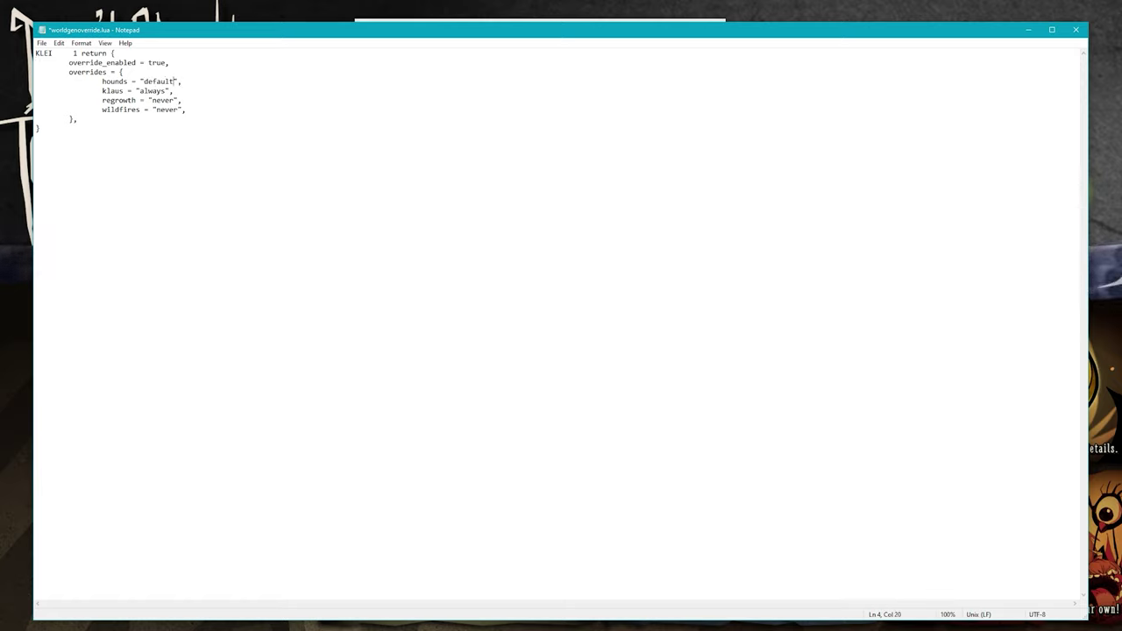
key(shift+Home)
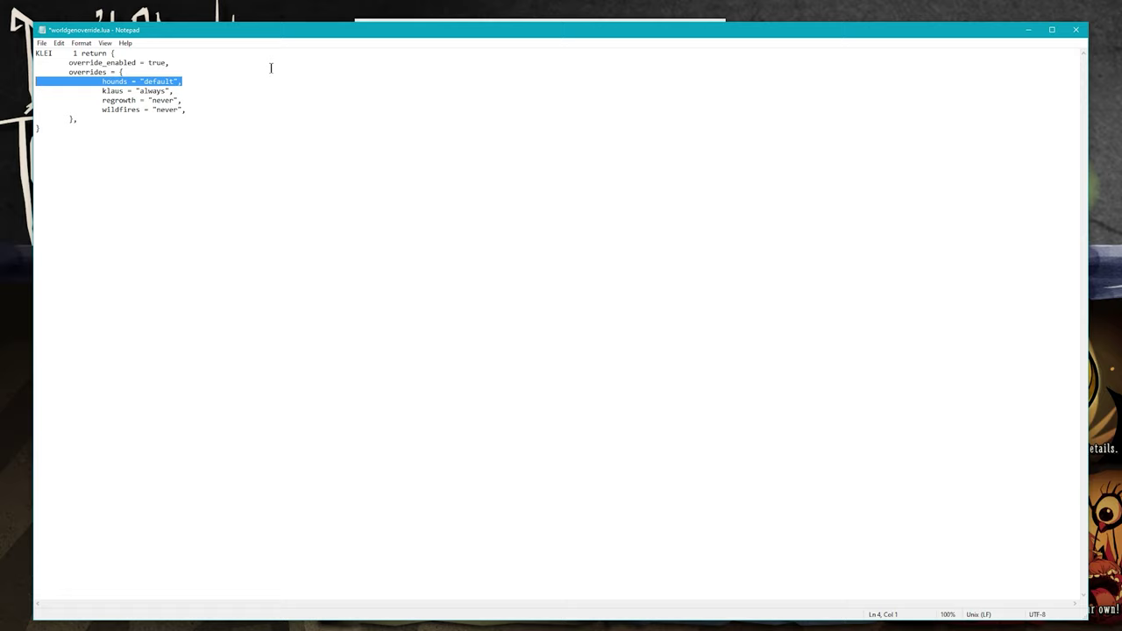
key(BackSpace)
key(BackSpace)
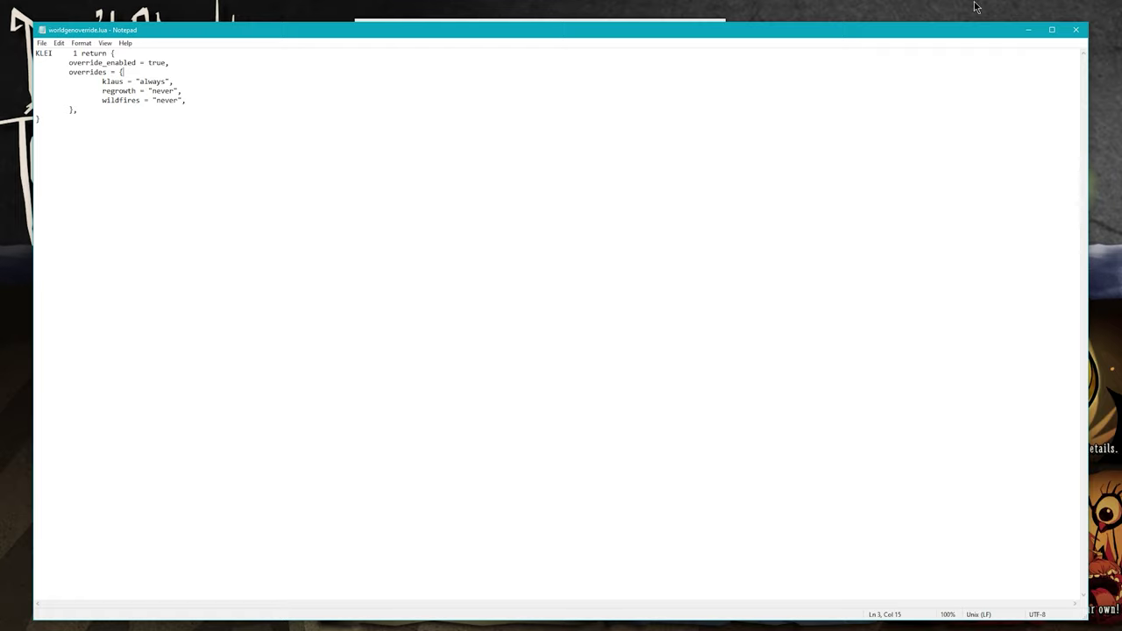
click(1076, 31)
Step: Browse the game list for the Tutorial World server and look through its Forest world settings
key(alt+Up)
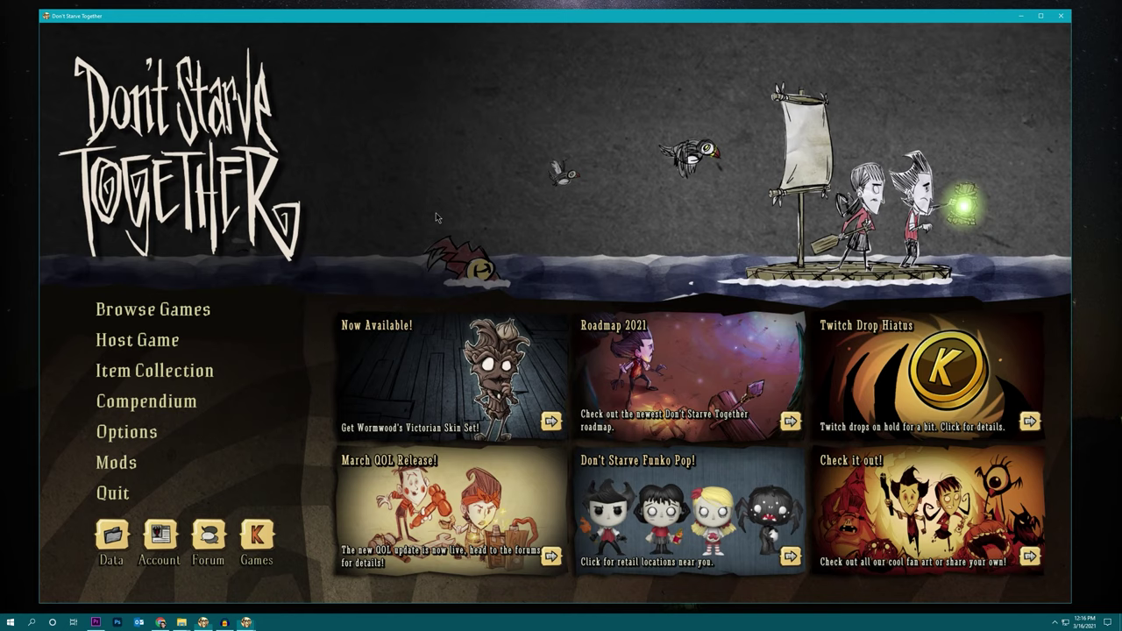
click(154, 310)
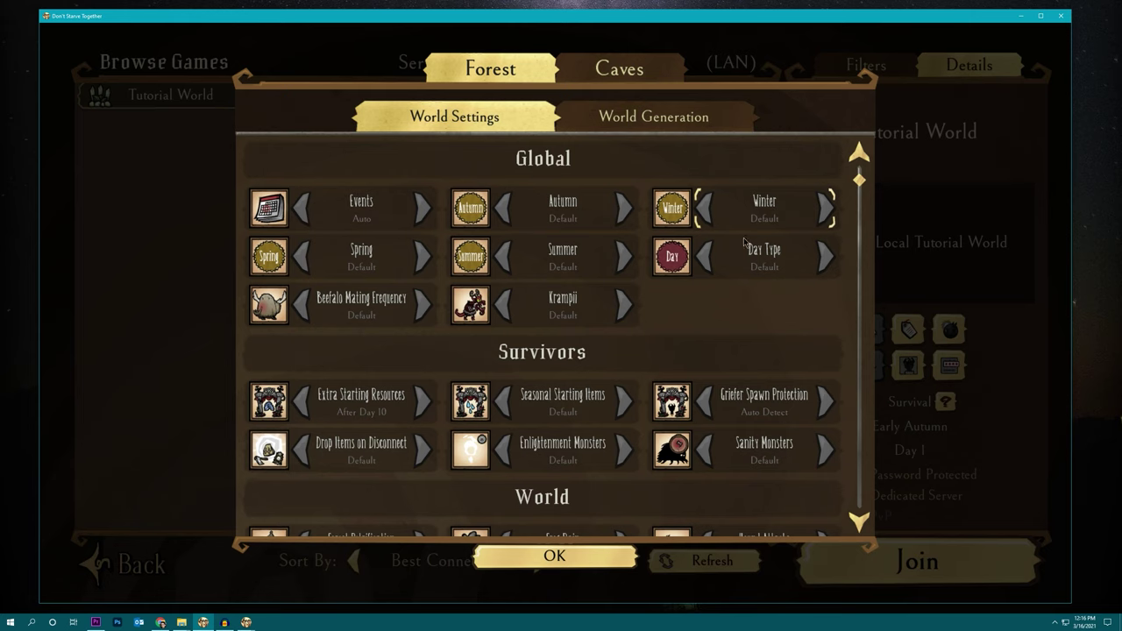
scroll(733, 282, down, 5)
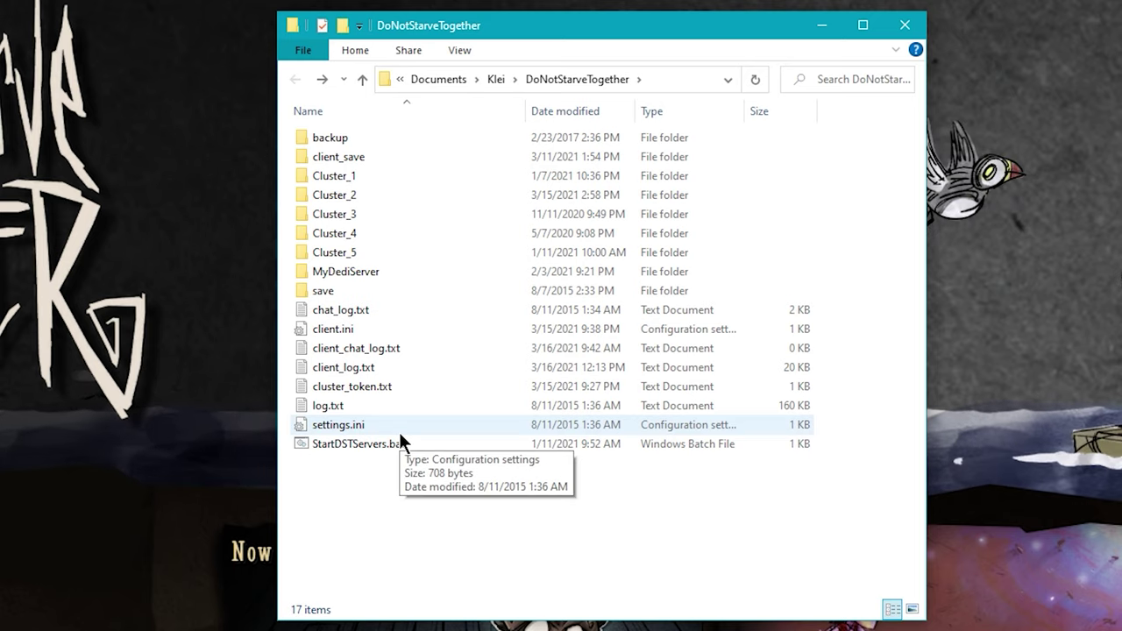
Step: Make another copy of worldgenoverride.lua inside MyDediServer's Master folder
click(388, 272)
double_click(388, 274)
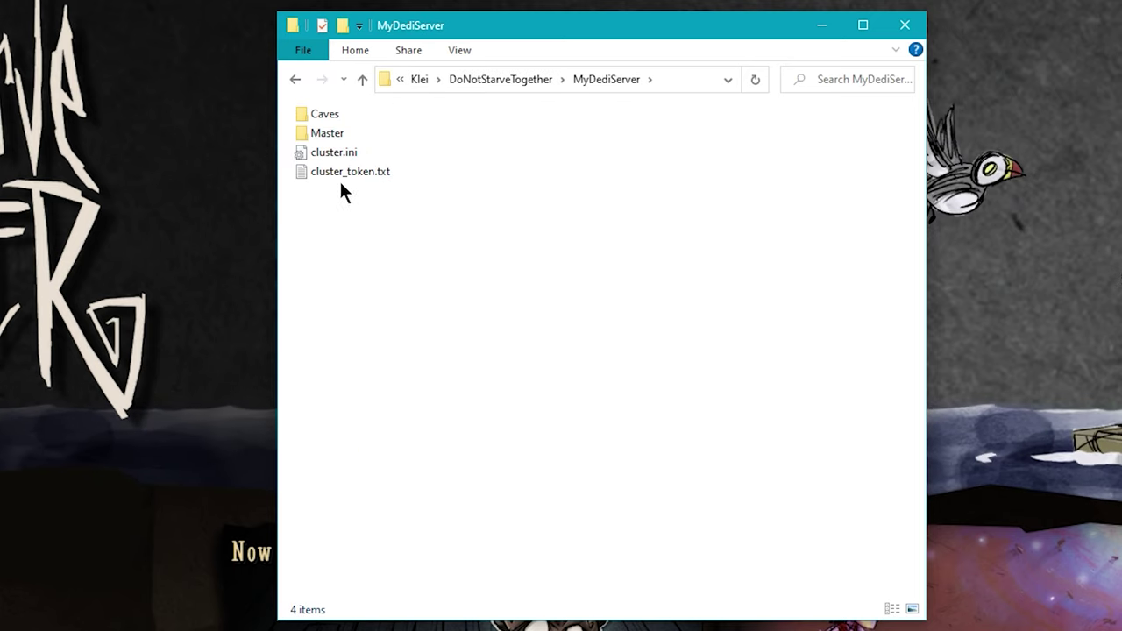
click(302, 132)
double_click(303, 132)
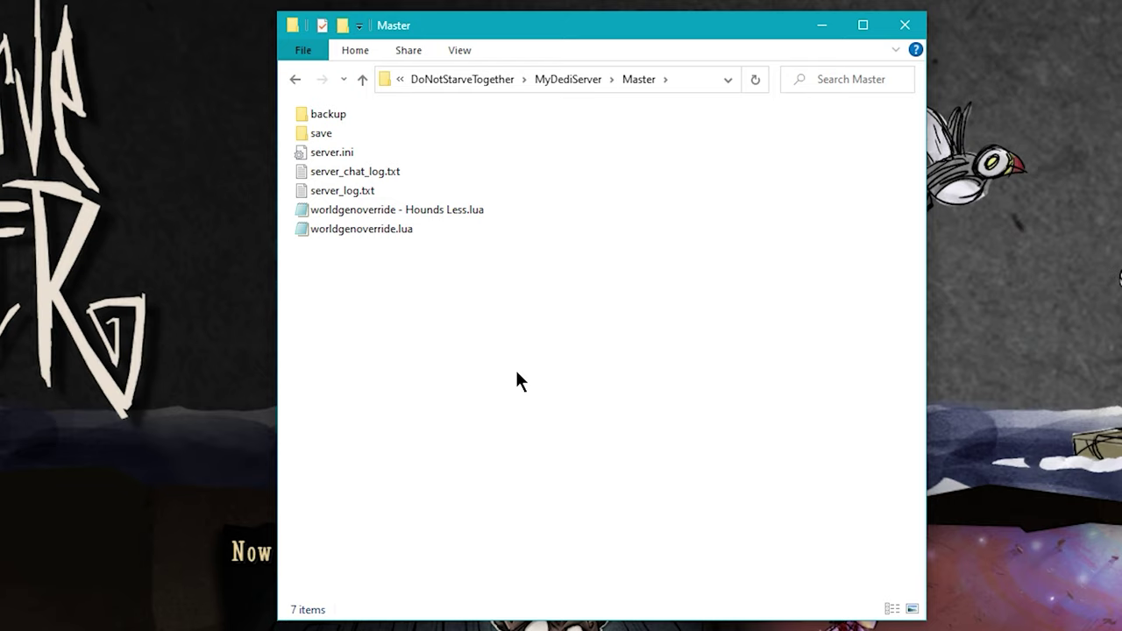
click(356, 230)
key(ctrl+c)
key(ctrl+v)
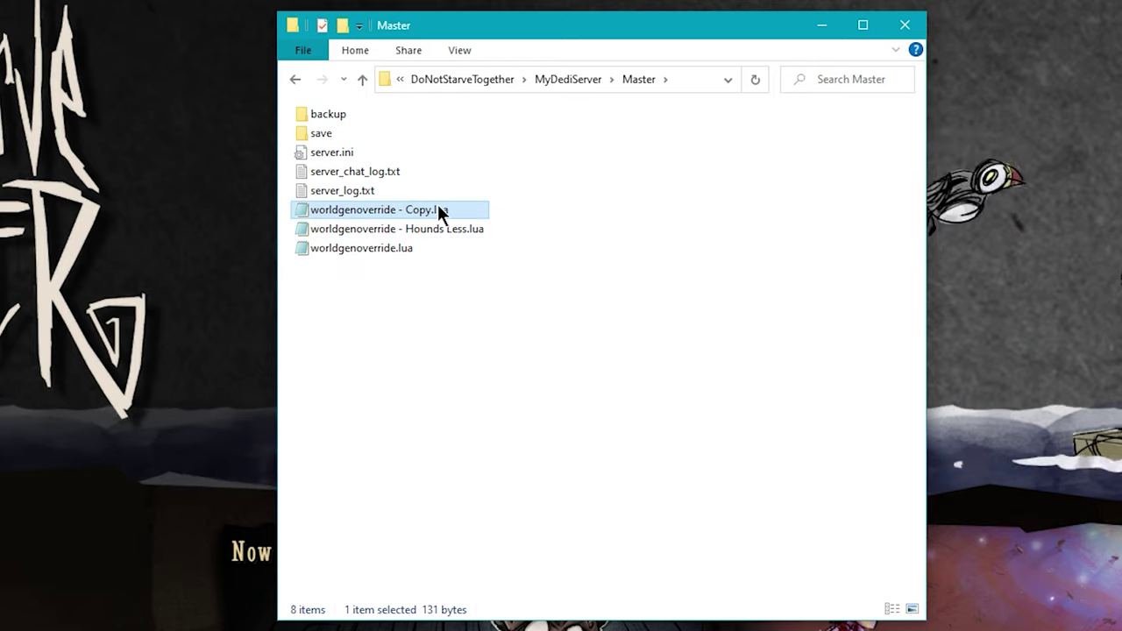
Step: Rename the new copy as "worldgenoverride - Default Event.lua"
right_click(464, 211)
key(m)
key(Right)
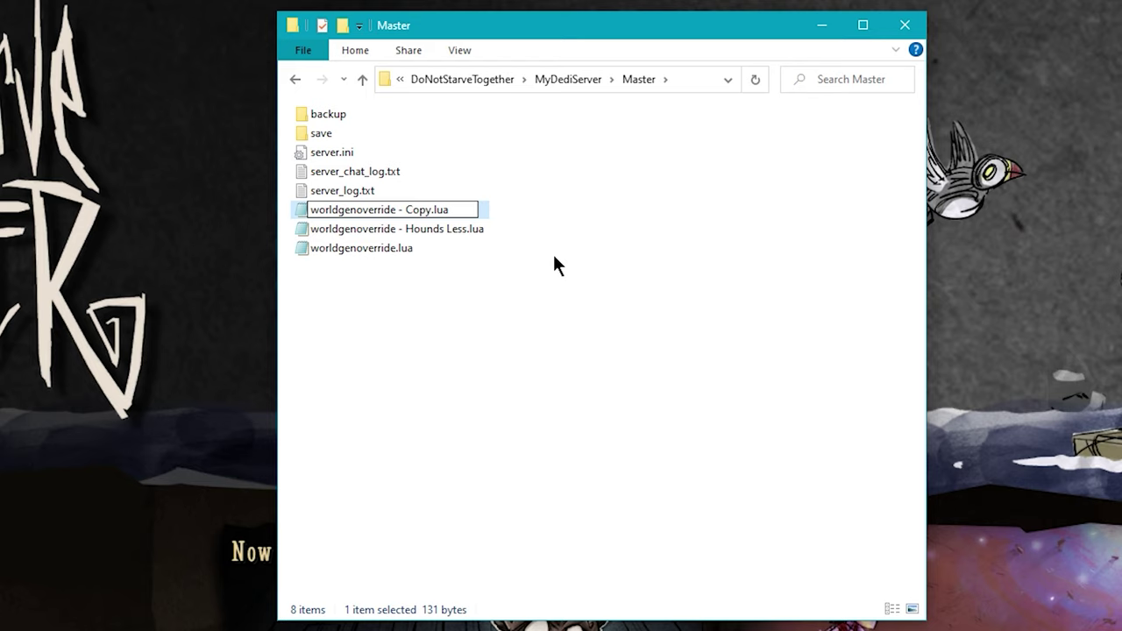
key(BackSpace)
key(BackSpace)
key(BackSpace)
key(BackSpace)
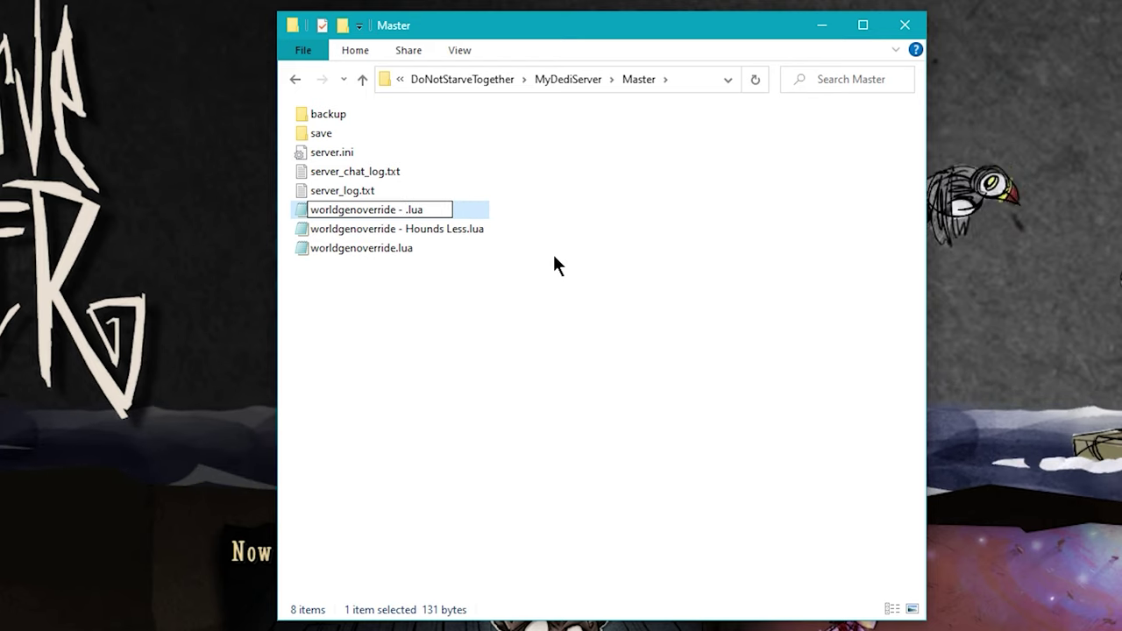
text(Default Event)
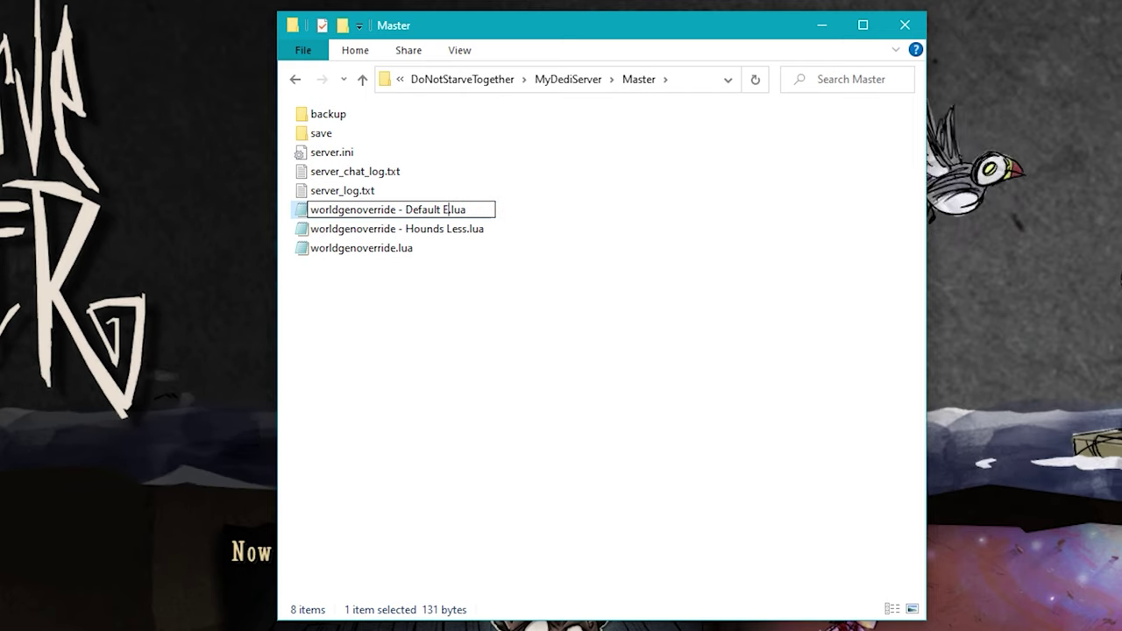
key(Return)
click(554, 256)
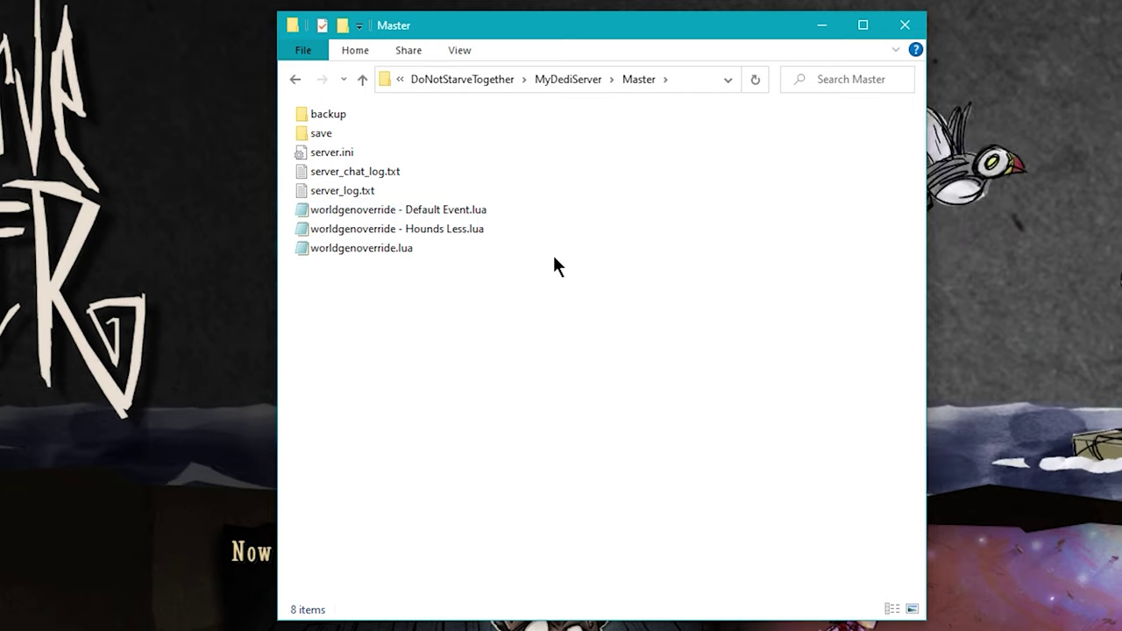
Step: Open worldgenoverride.lua and add an empty line at the start of the overrides block, above klaus
double_click(394, 249)
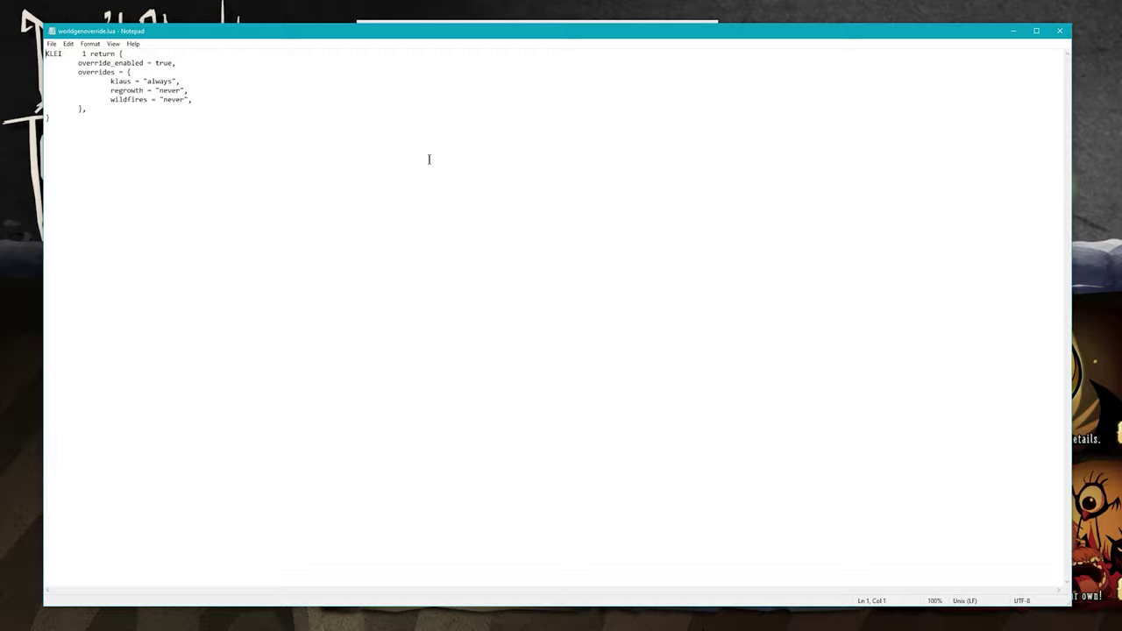
click(200, 71)
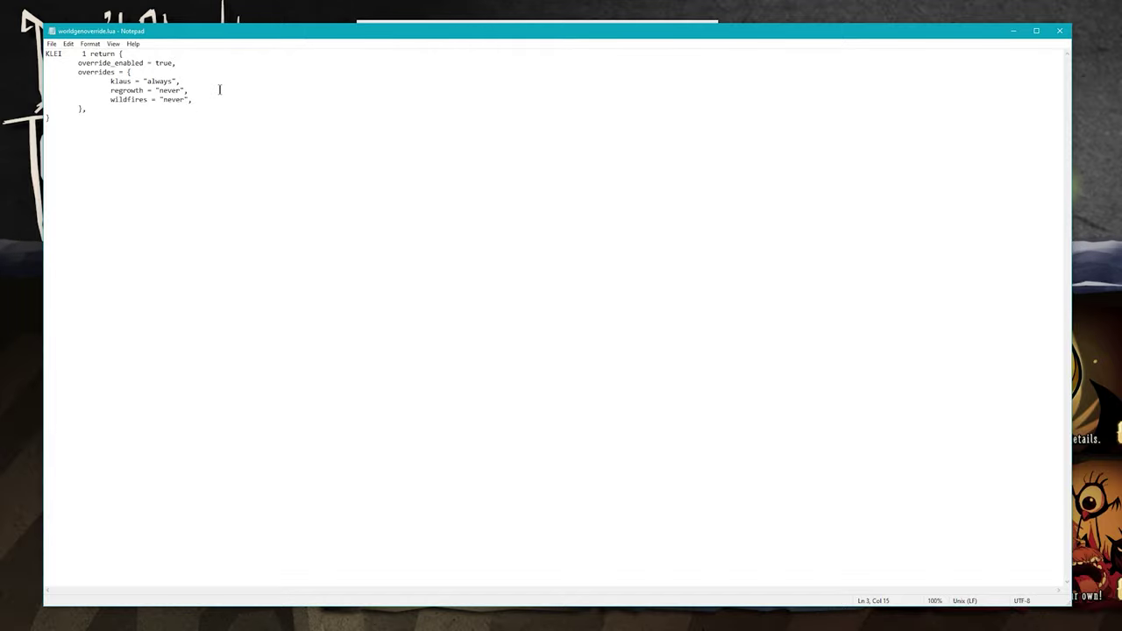
key(Return)
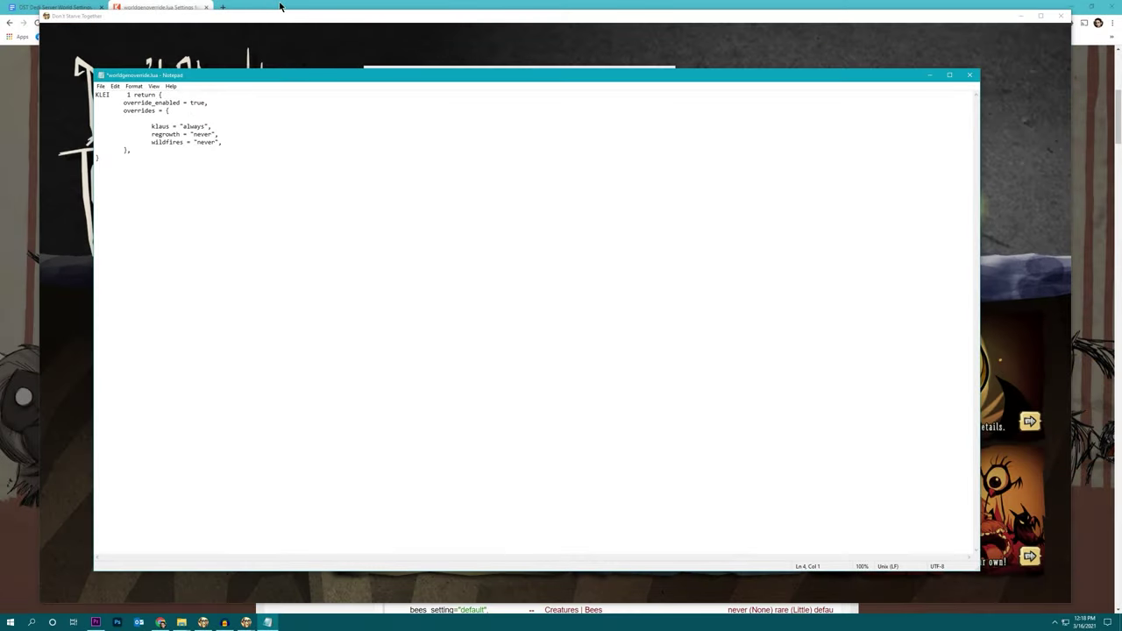
Step: Check the Events options in the forum's Forest settings list and copy the specialevent line into the overrides block
click(275, 11)
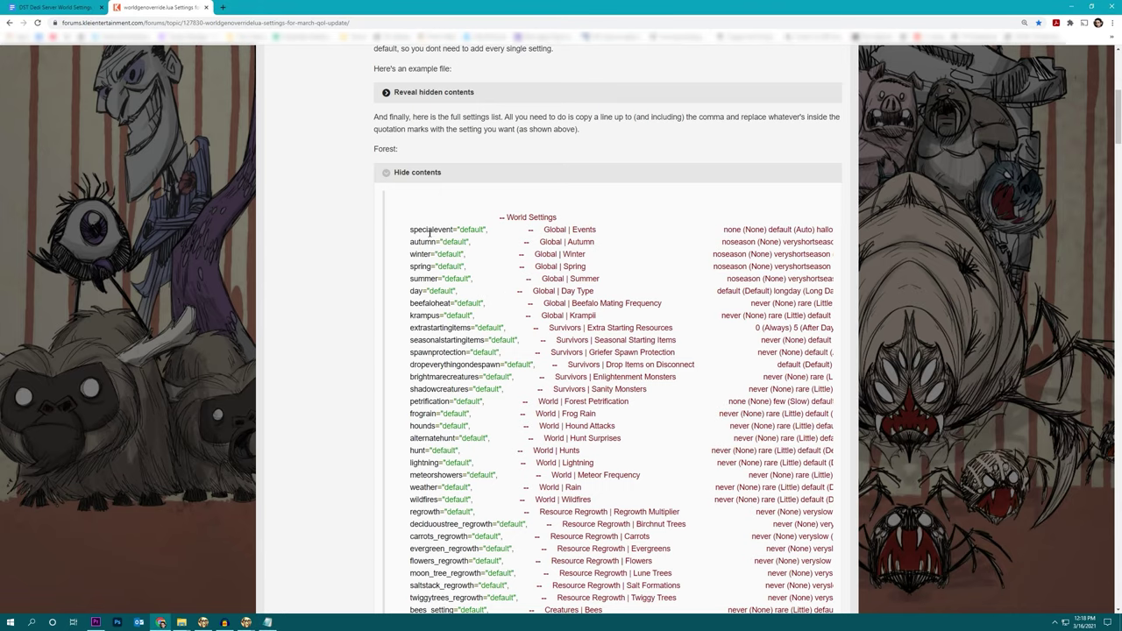
scroll(733, 244, right, 5)
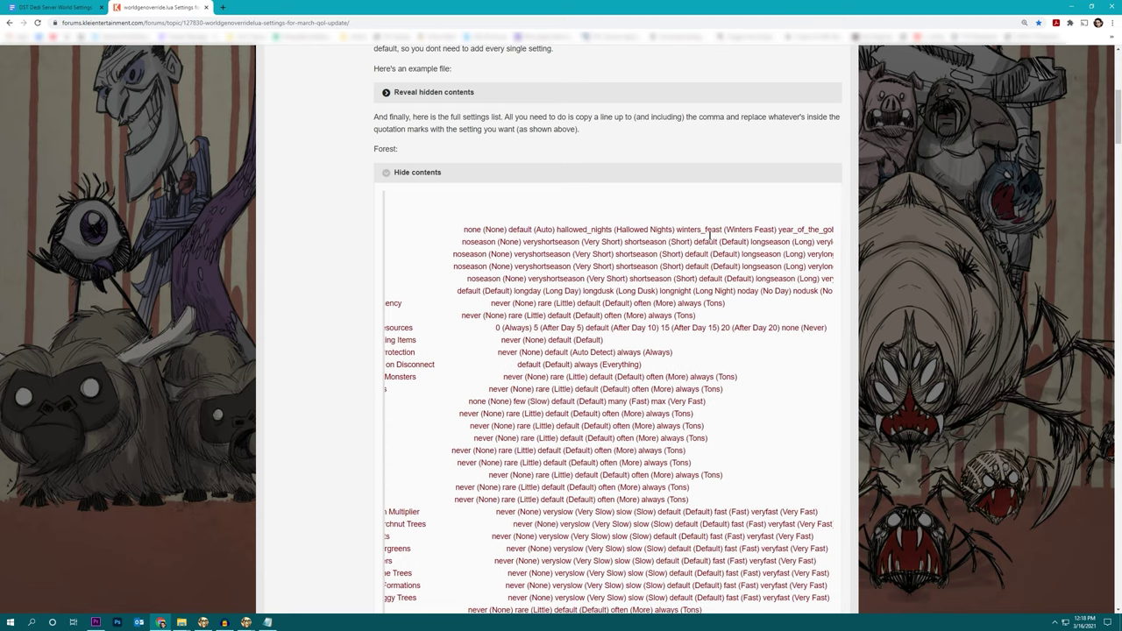
triple_click(709, 234)
key(ctrl+c)
click(544, 252)
scroll(484, 241, left, 3)
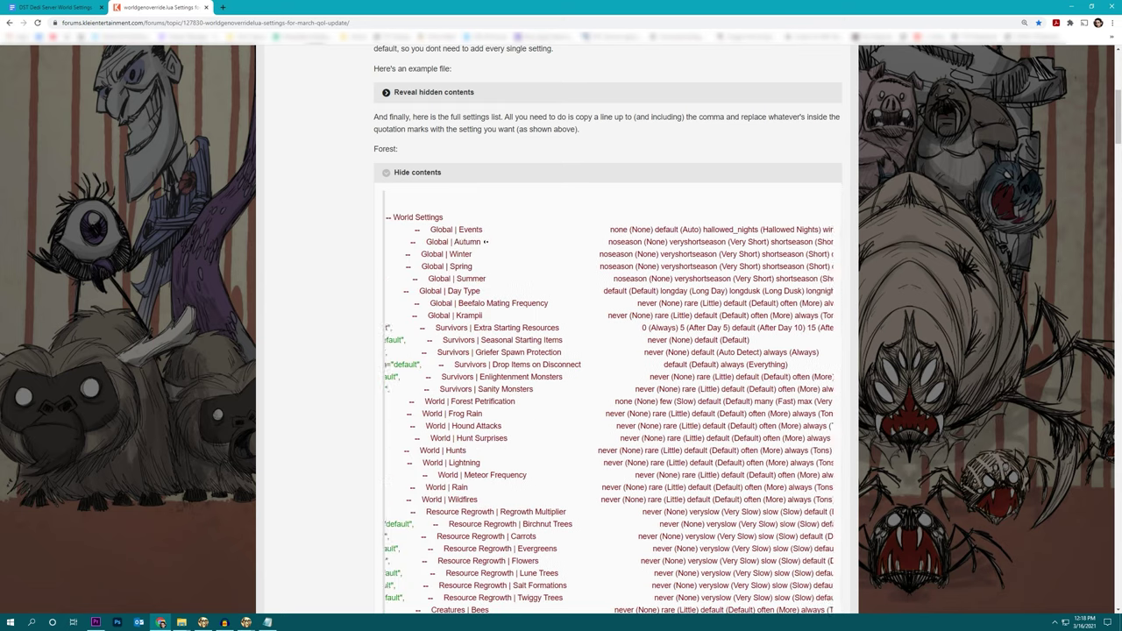
scroll(484, 241, left, 2)
triple_click(453, 233)
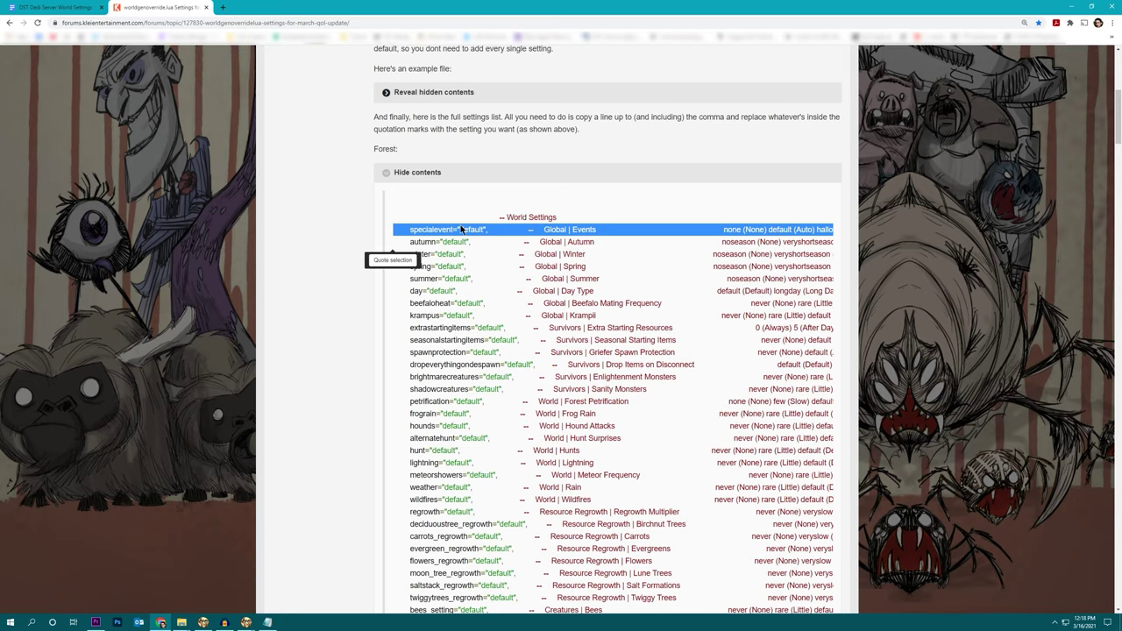
key(alt+Tab)
key(ctrl+v)
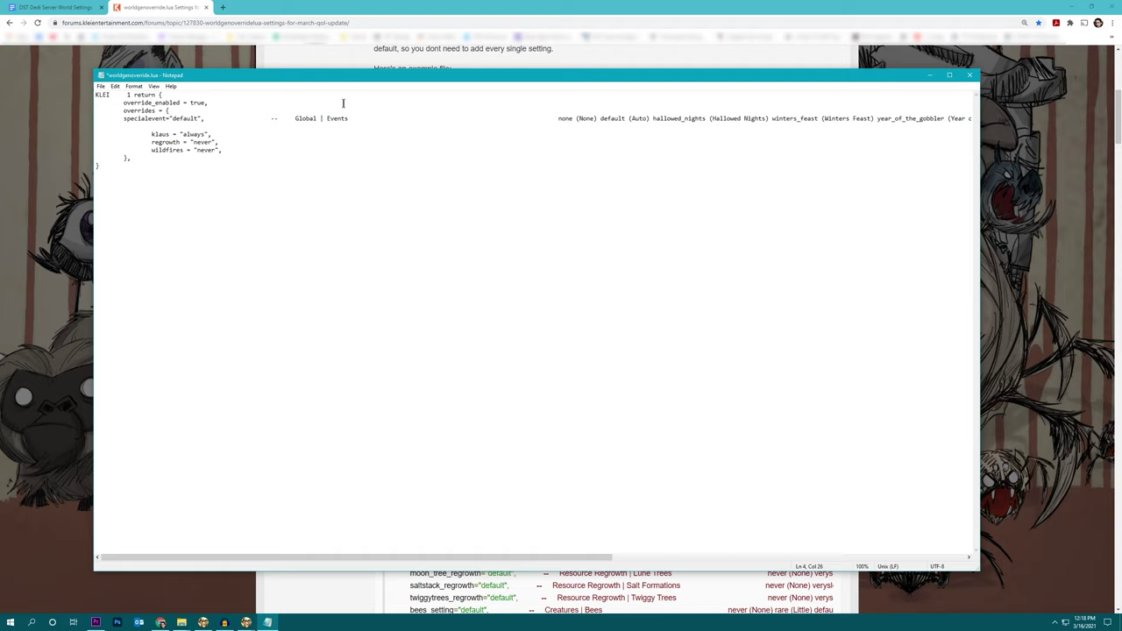
Step: Set the specialevent override to "winters_feast"
key(BackSpace)
key(BackSpace)
key(BackSpace)
key(BackSpace)
key(BackSpace)
key(BackSpace)
key(Delete)
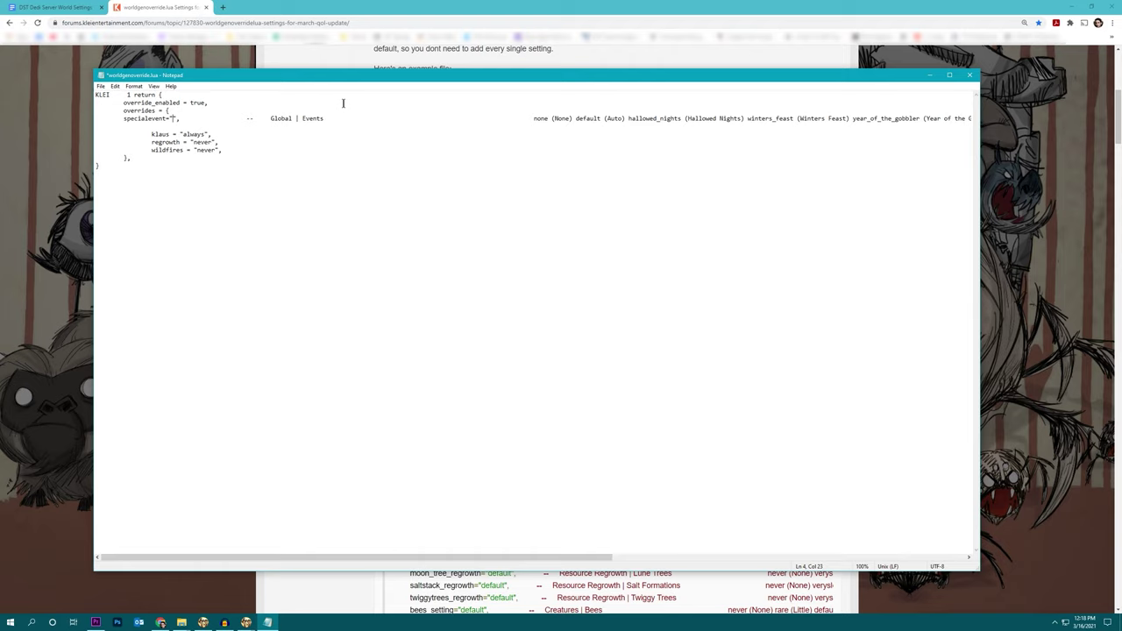
text(winters_feast)
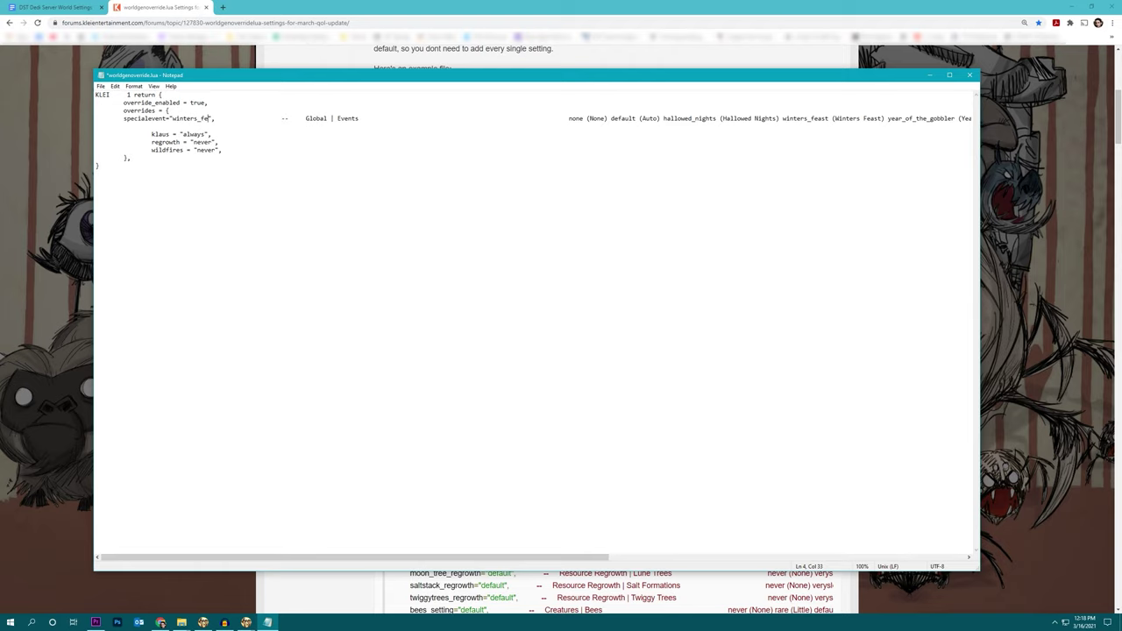
Step: Remove the trailing comment and the extra blank line after the specialevent entry, and indent the entry
key(shift+End)
key(Delete)
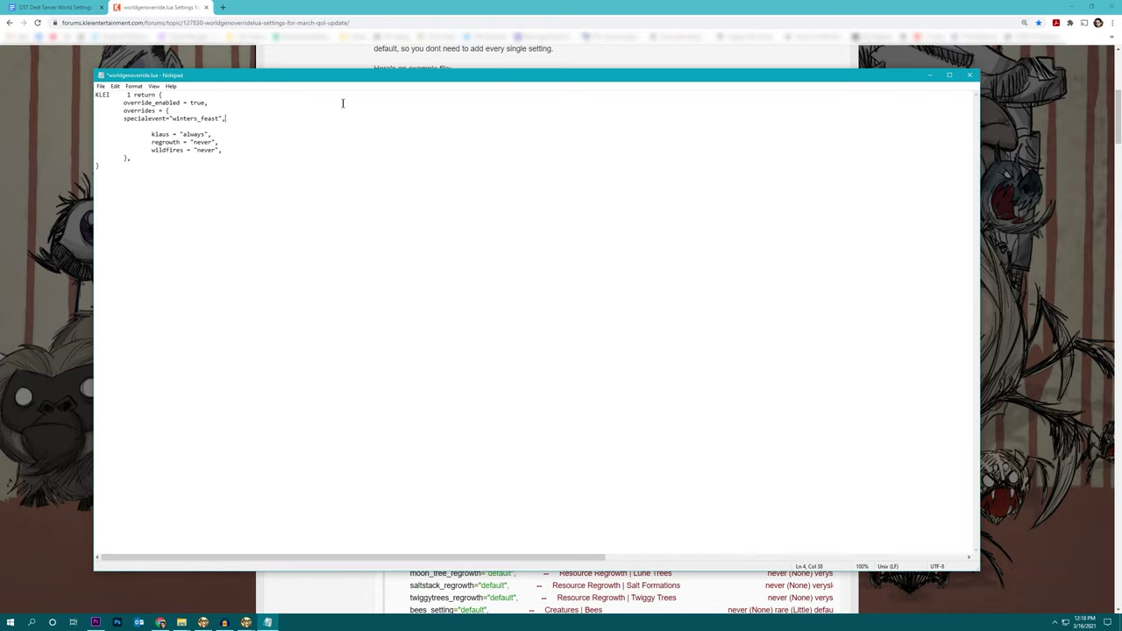
key(Delete)
key(Home)
key(Tab)
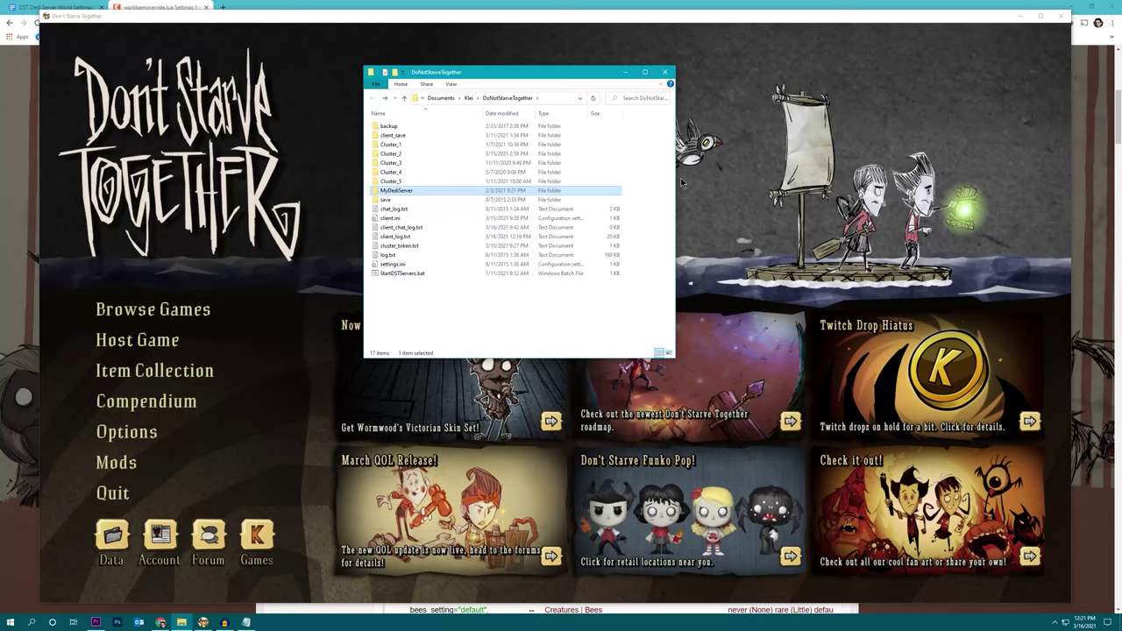
Step: Start the dedicated servers by running StartDSTServers.bat from the DoNotStarveTogether folder
click(383, 275)
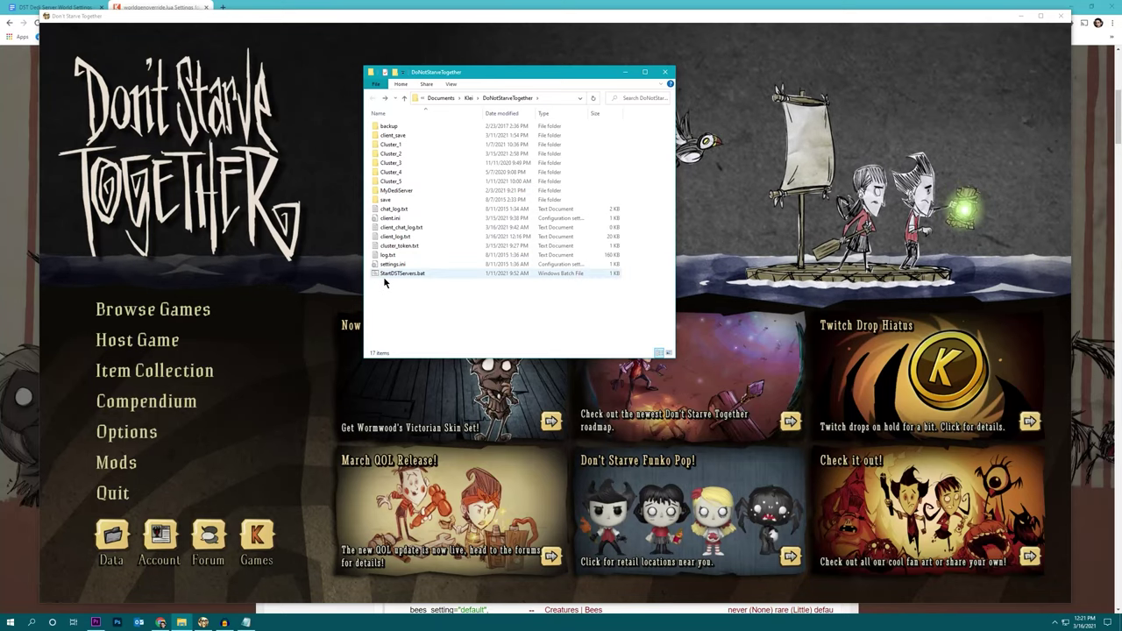
double_click(384, 275)
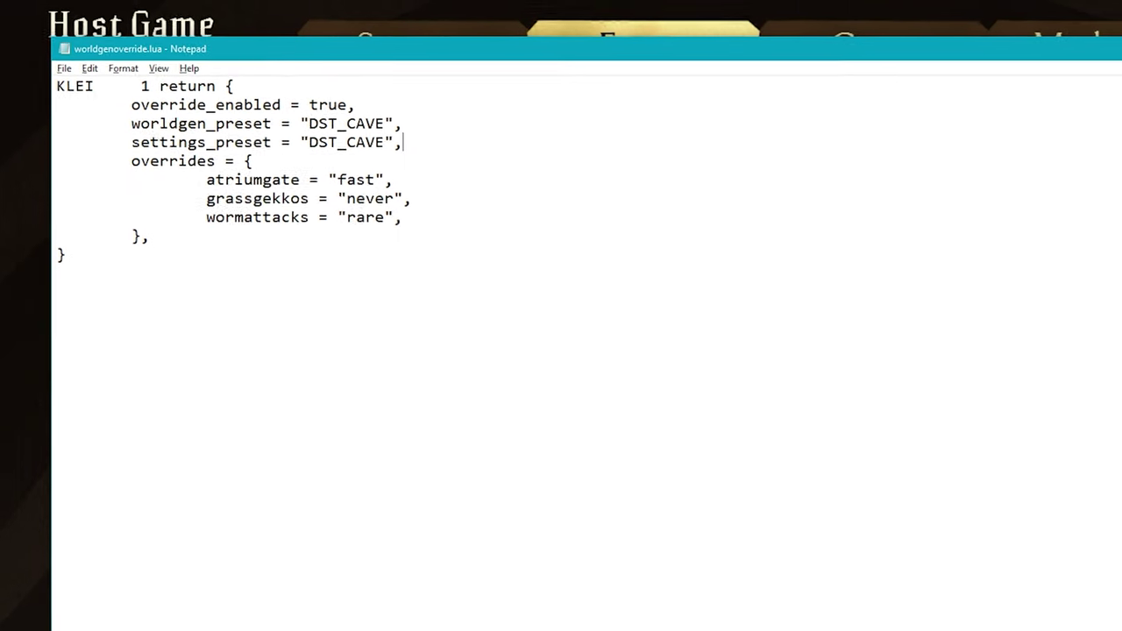
Step: Switch to Don't Starve Together and review the Forest options under World Settings and World Generation, returning to World Settings
click(321, 15)
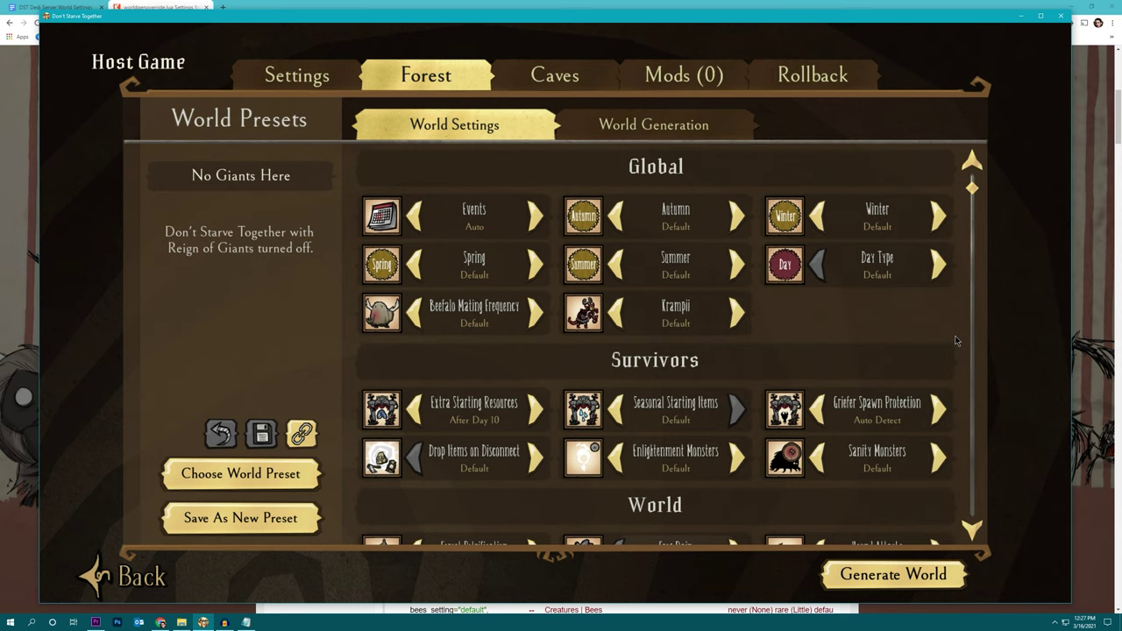
scroll(956, 340, down, 3)
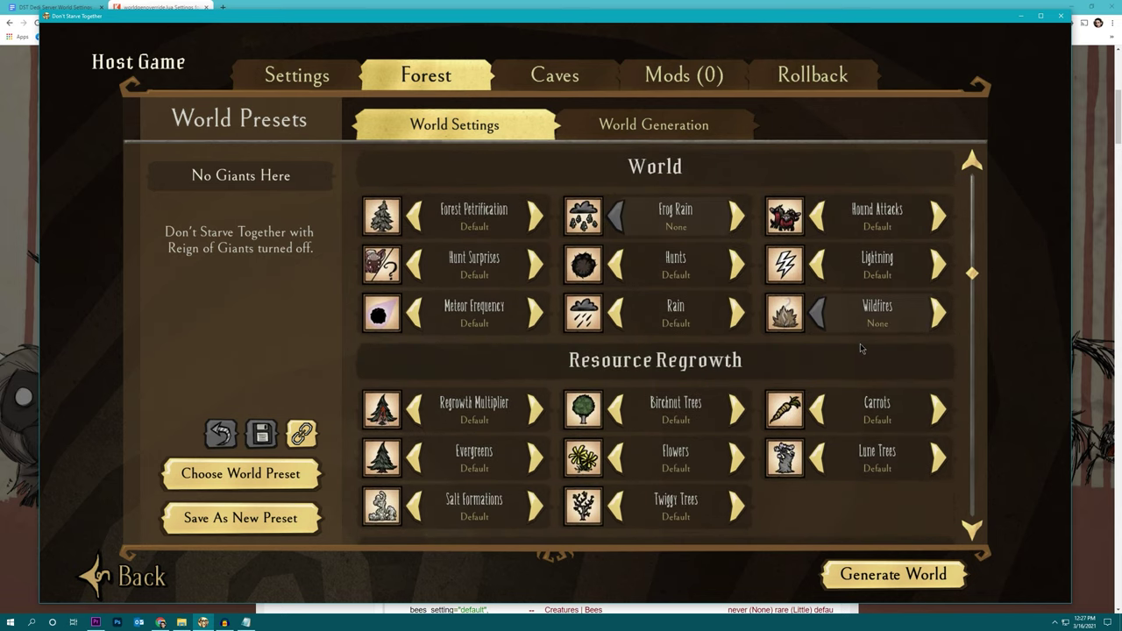
scroll(850, 355, down, 5)
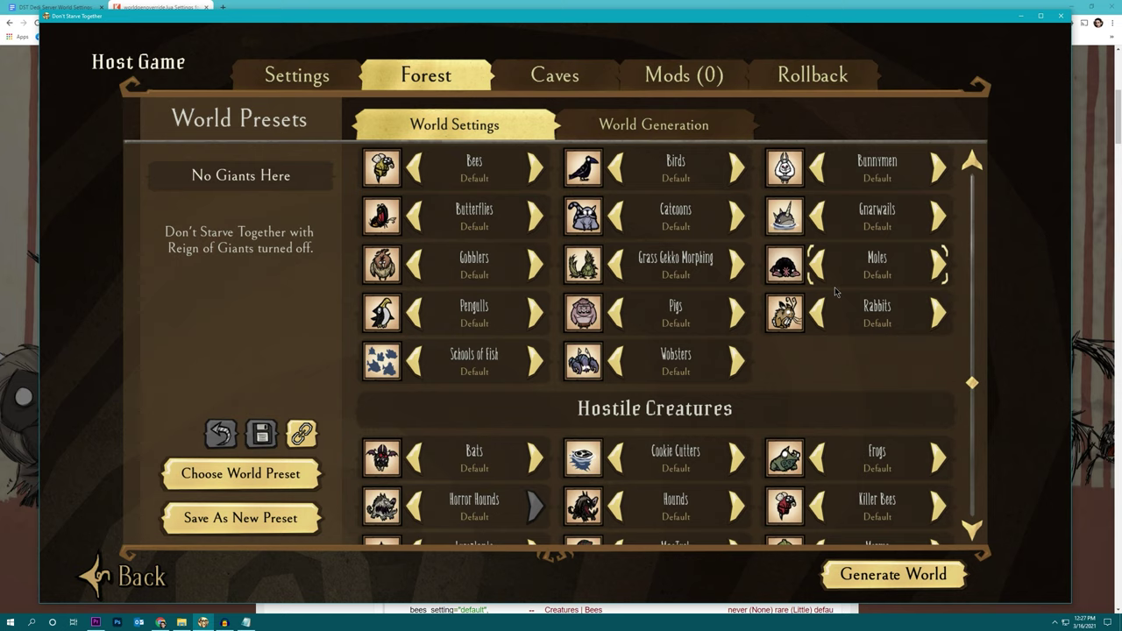
scroll(835, 292, down, 10)
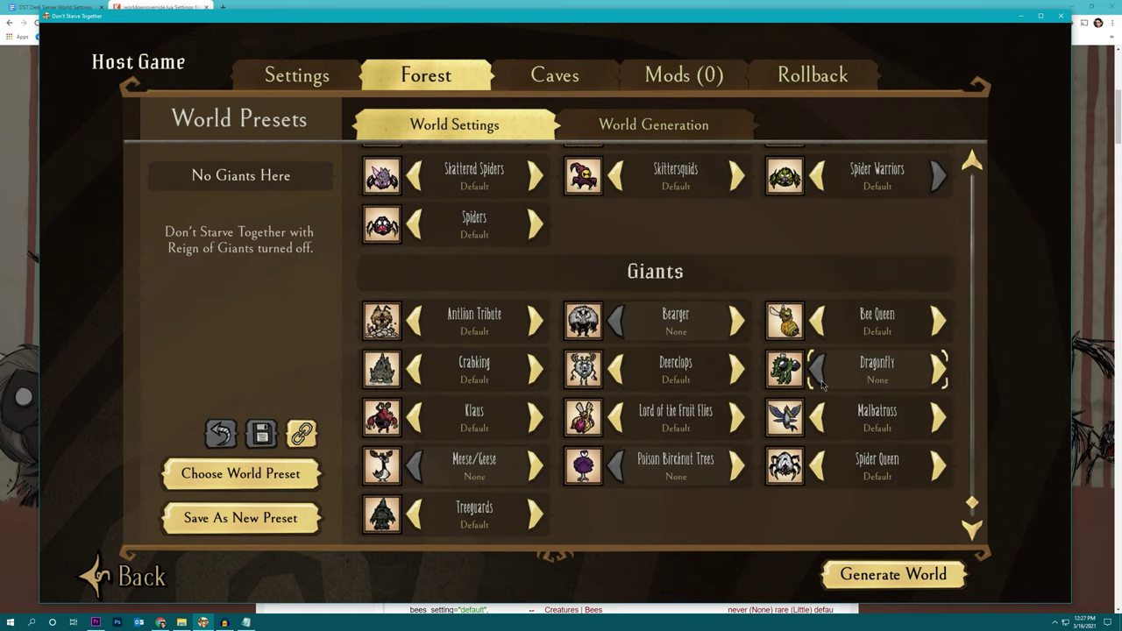
click(631, 140)
scroll(844, 242, down, 4)
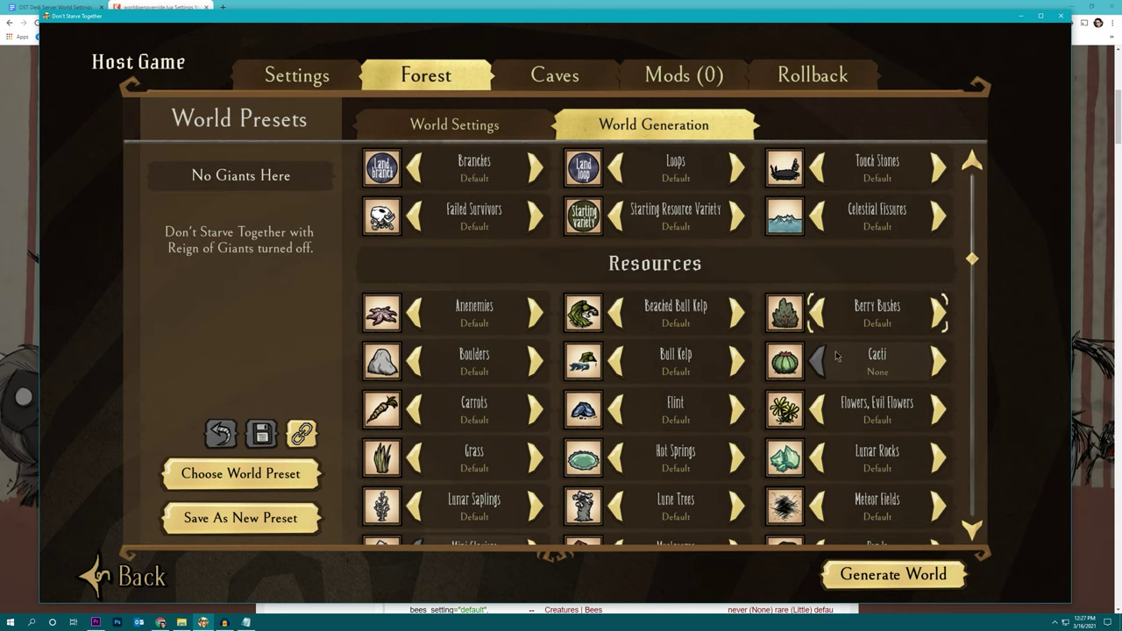
scroll(830, 383, down, 10)
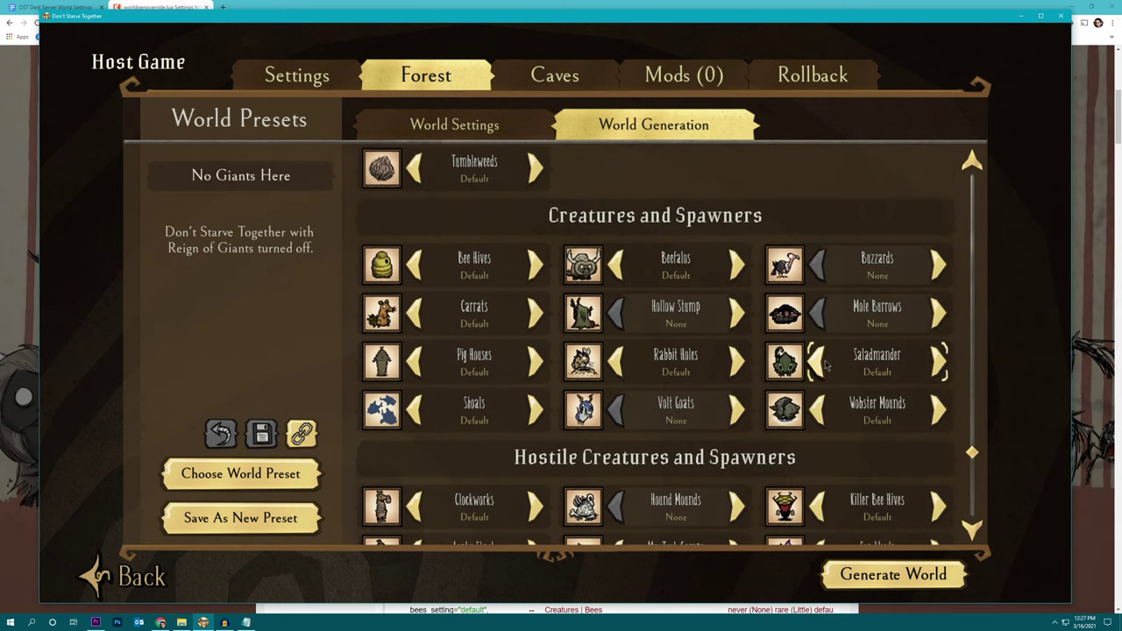
scroll(785, 325, down, 3)
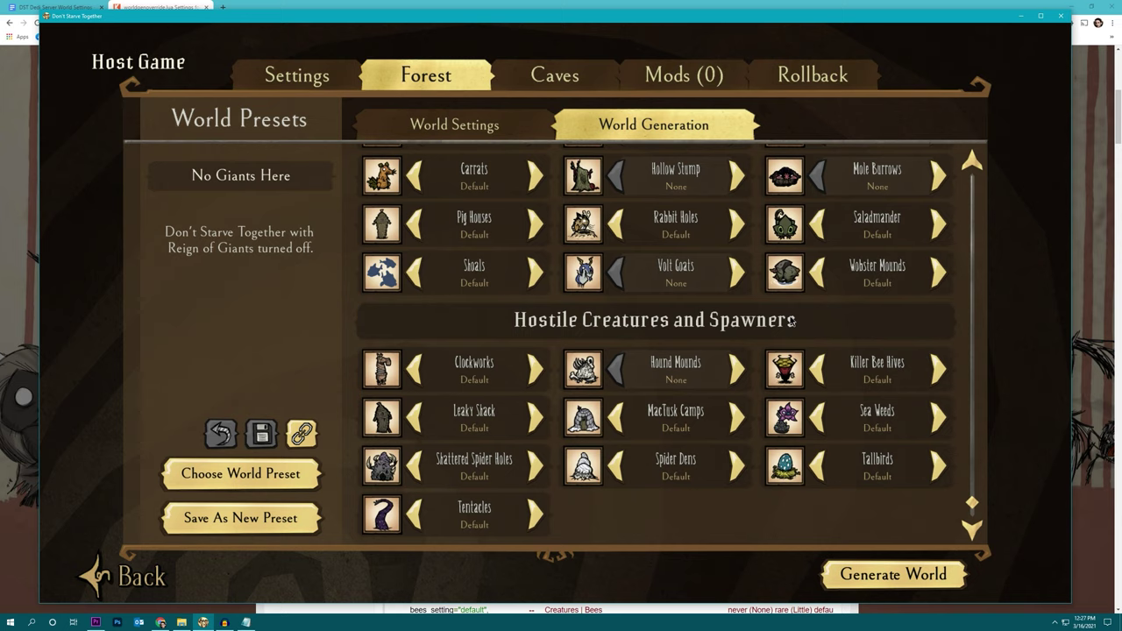
scroll(785, 351, up, 15)
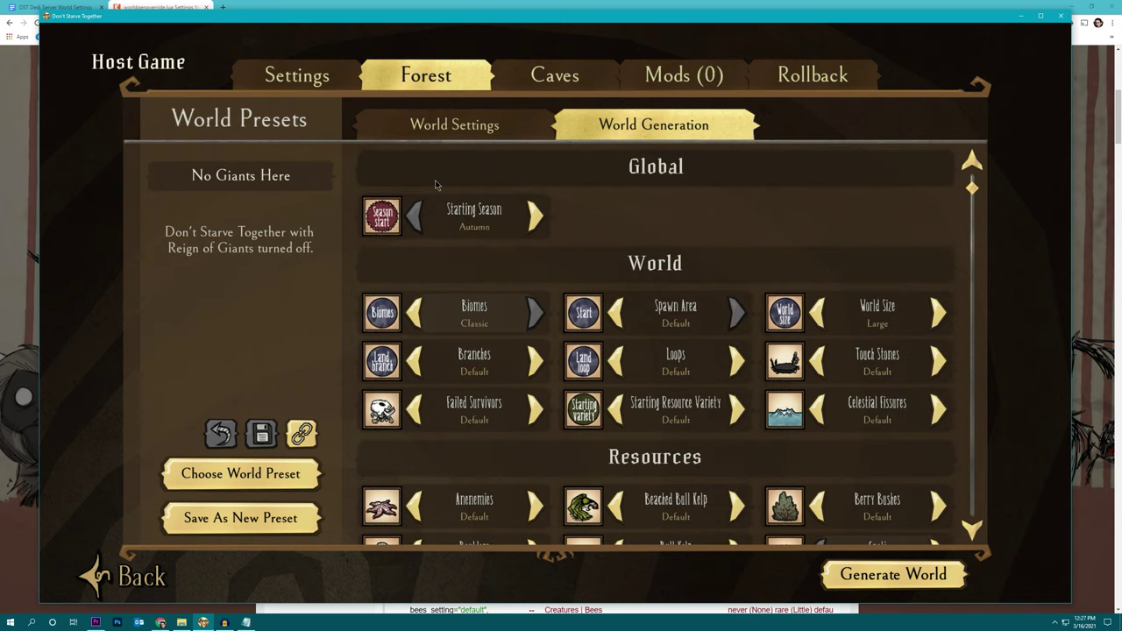
click(428, 131)
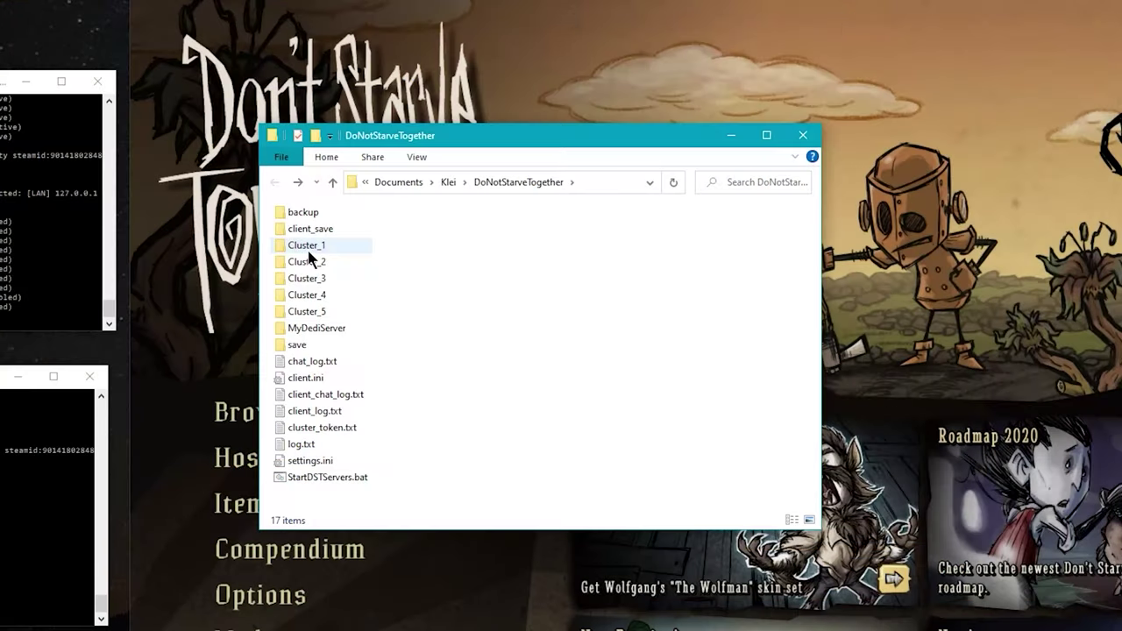
Step: Open the leveldataoverride.lua file from the Master folder of Cluster_1 in Notepad++
double_click(307, 250)
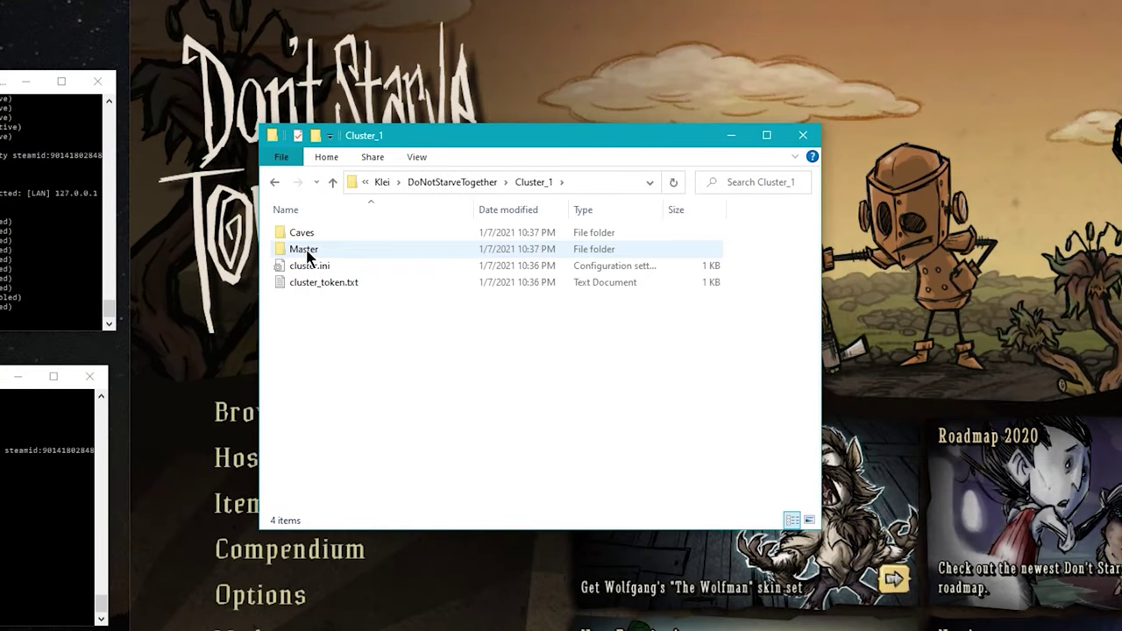
double_click(350, 255)
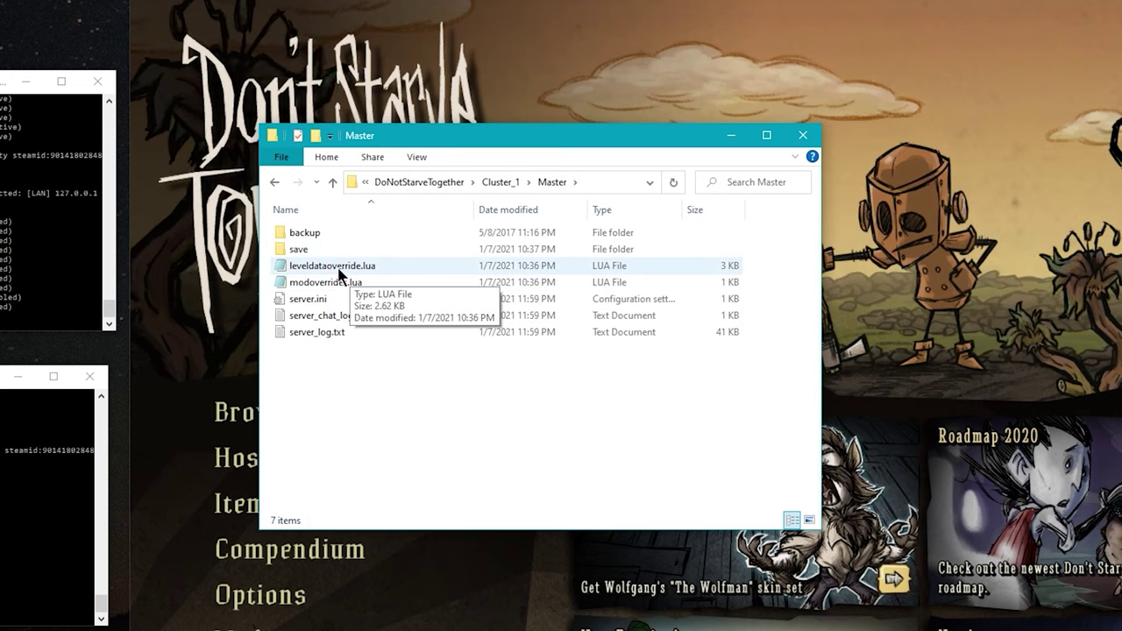
right_click(377, 267)
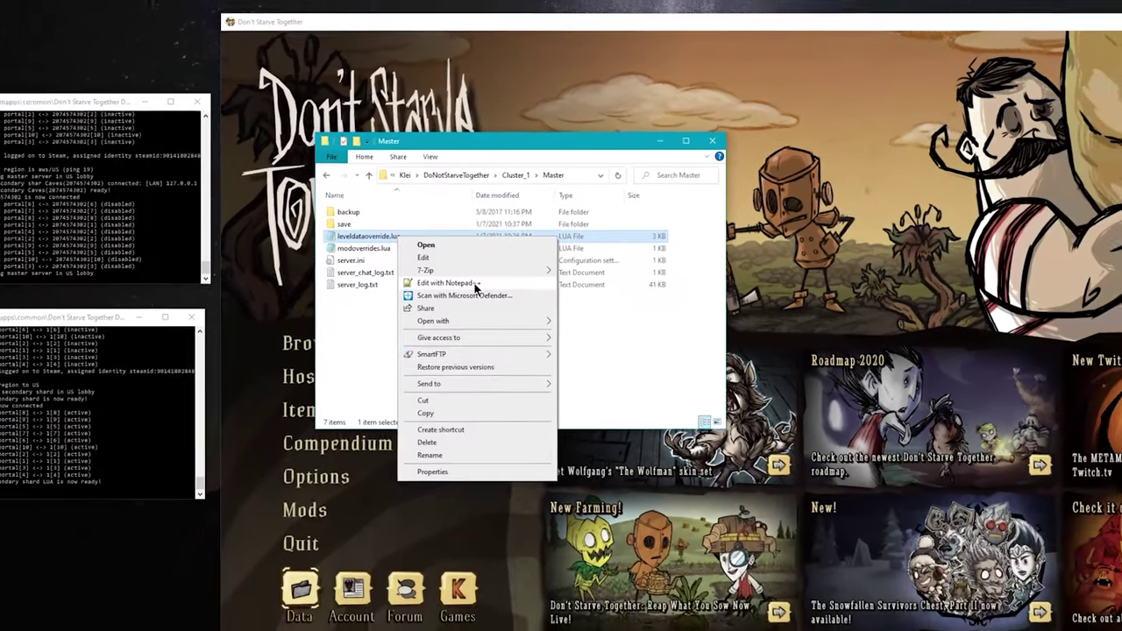
click(474, 286)
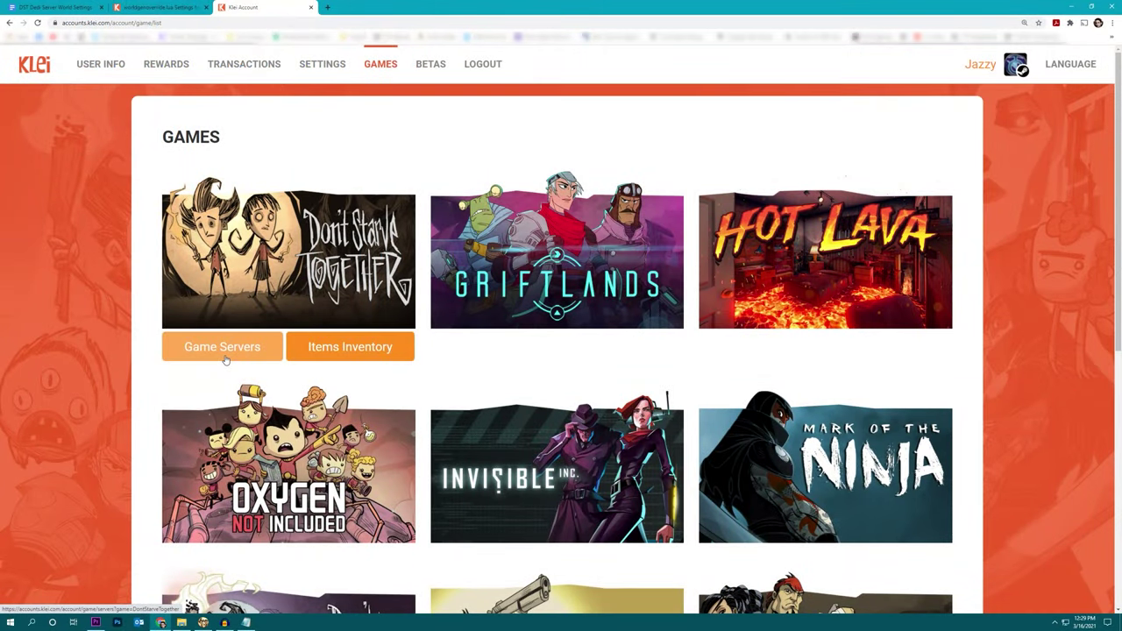
Step: Open the configuration form for the first listed Don't Starve Together game server in the Klei account
click(225, 359)
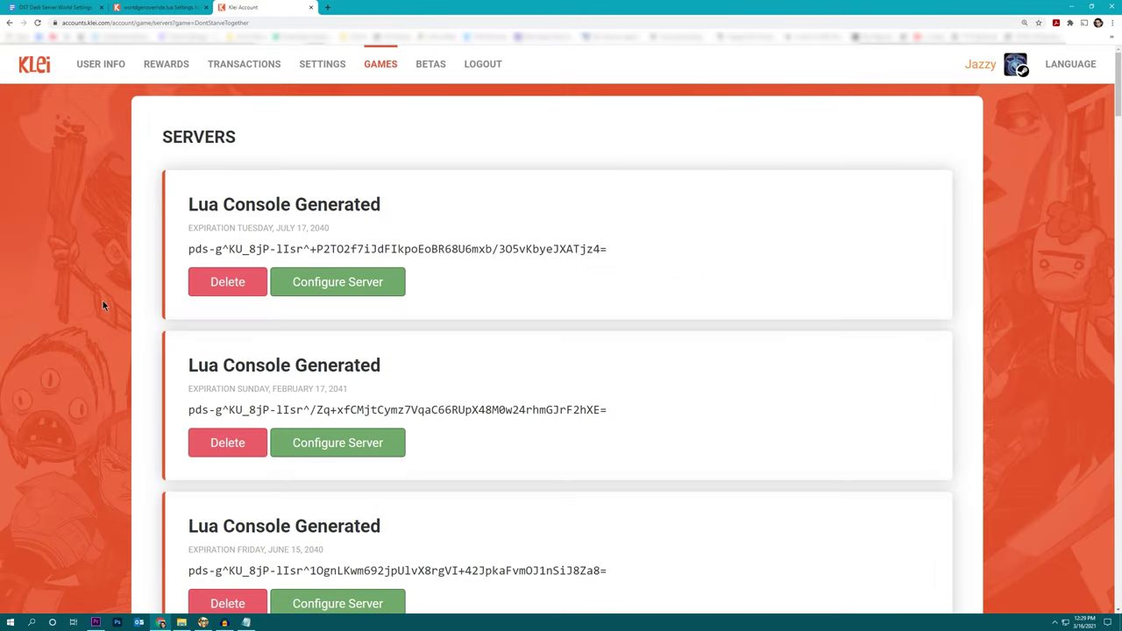
click(317, 282)
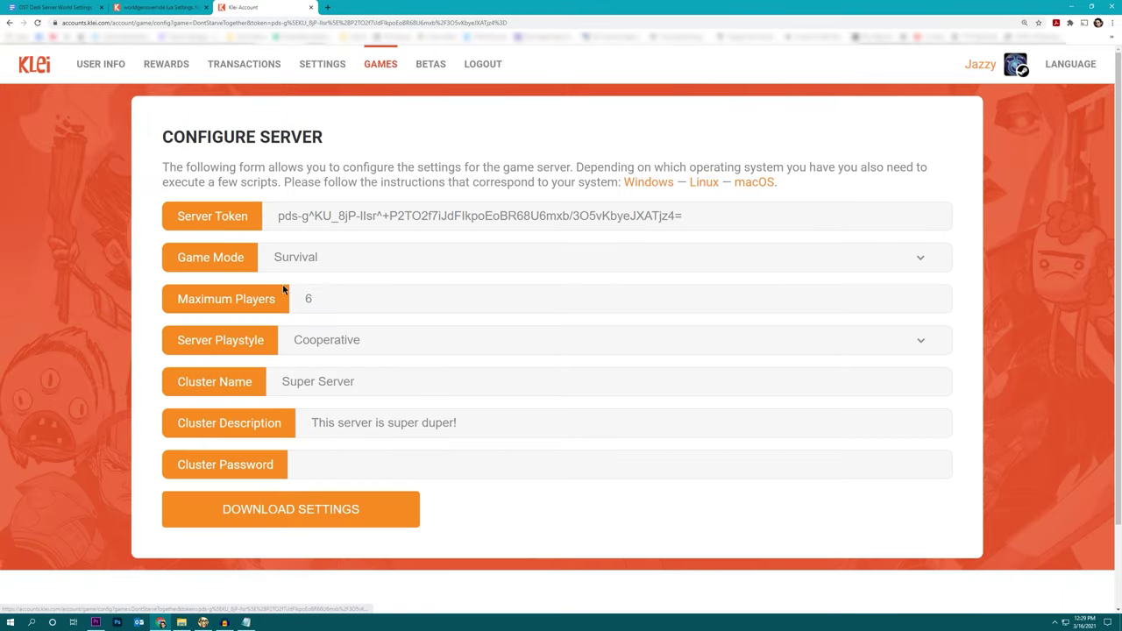